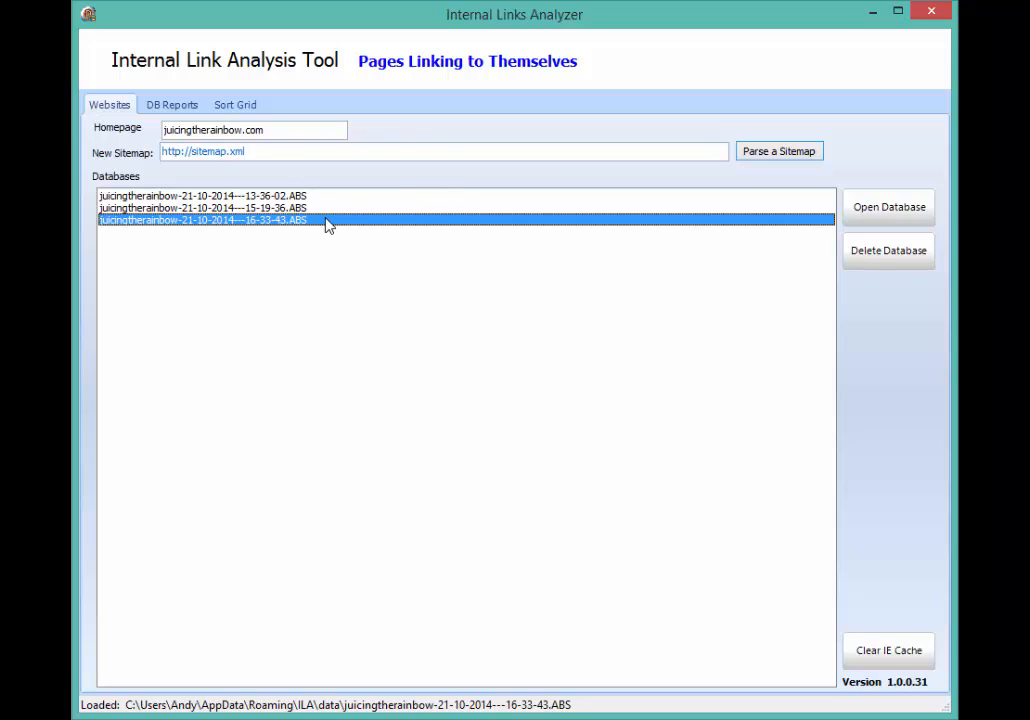
- Open database juicingtherainbow-21-10-2014---16-33-43.ABS and run the Anchor Text Contains (Target :: Anchor Text) report for the anchor "apple"
{"action": "double_click", "coordinate": [326, 219]}
{"action": "left_click", "coordinate": [413, 132]}
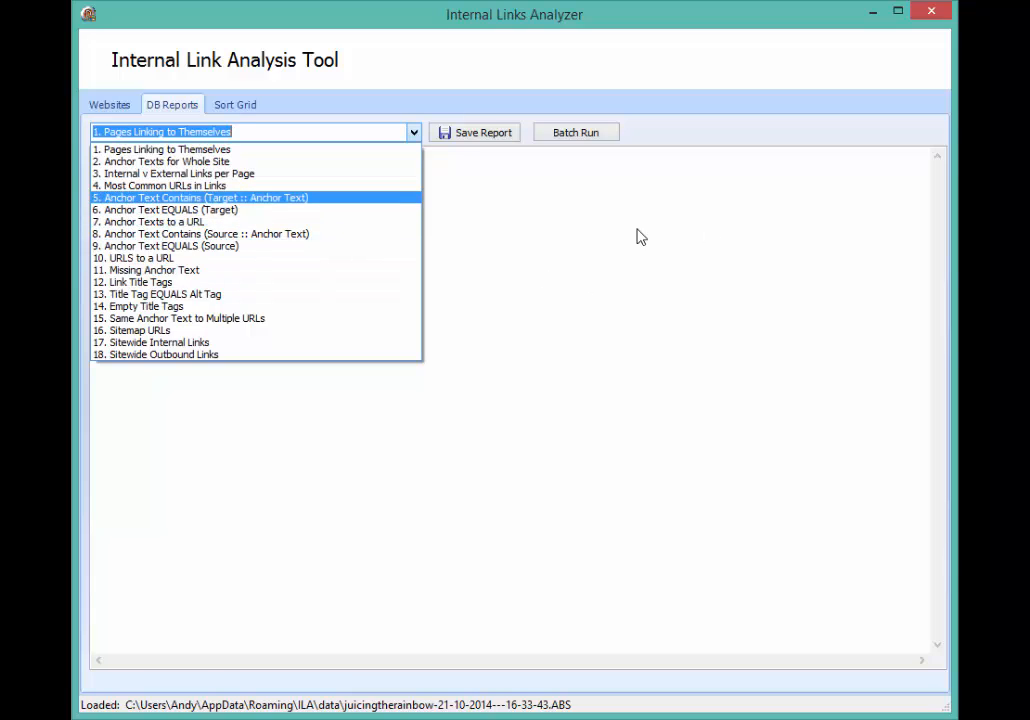
{"action": "left_click", "coordinate": [288, 199]}
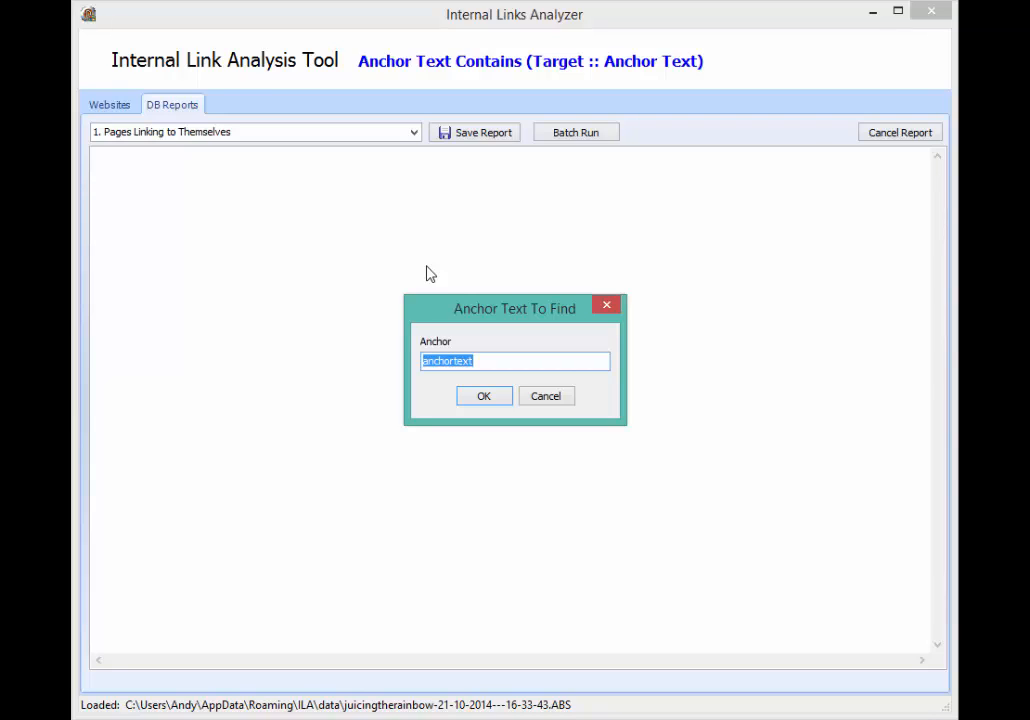
{"action": "type", "text": "apple"}
{"action": "left_click", "coordinate": [478, 400]}
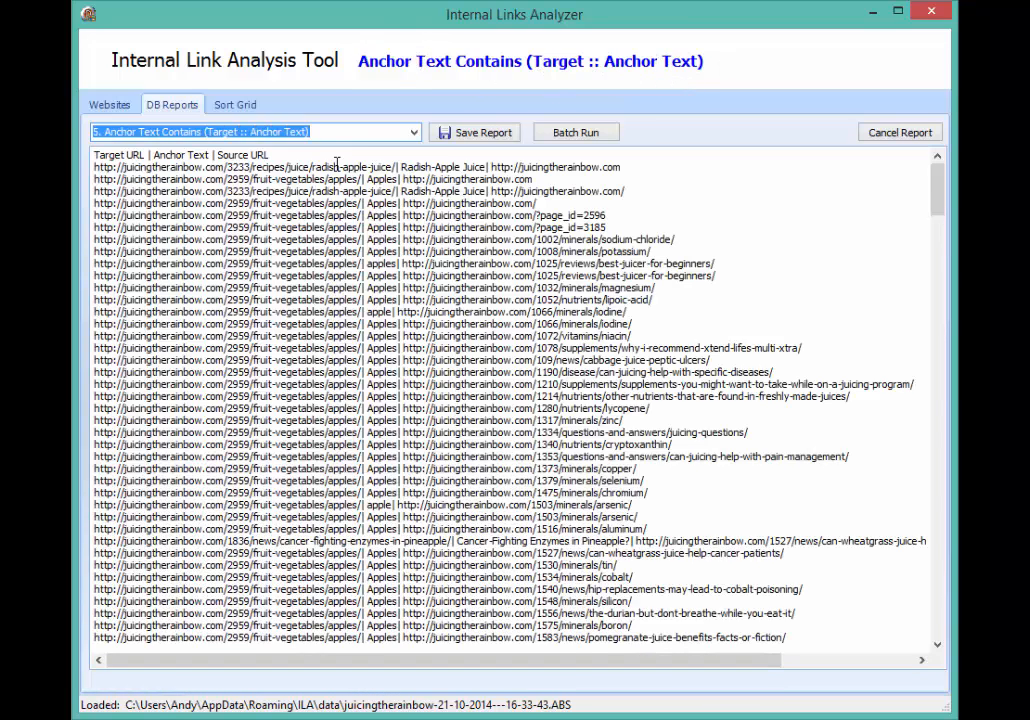
- Show the report in the sortable grid and compare the target URLs and anchor texts of the first three rows
{"action": "left_click", "coordinate": [238, 105]}
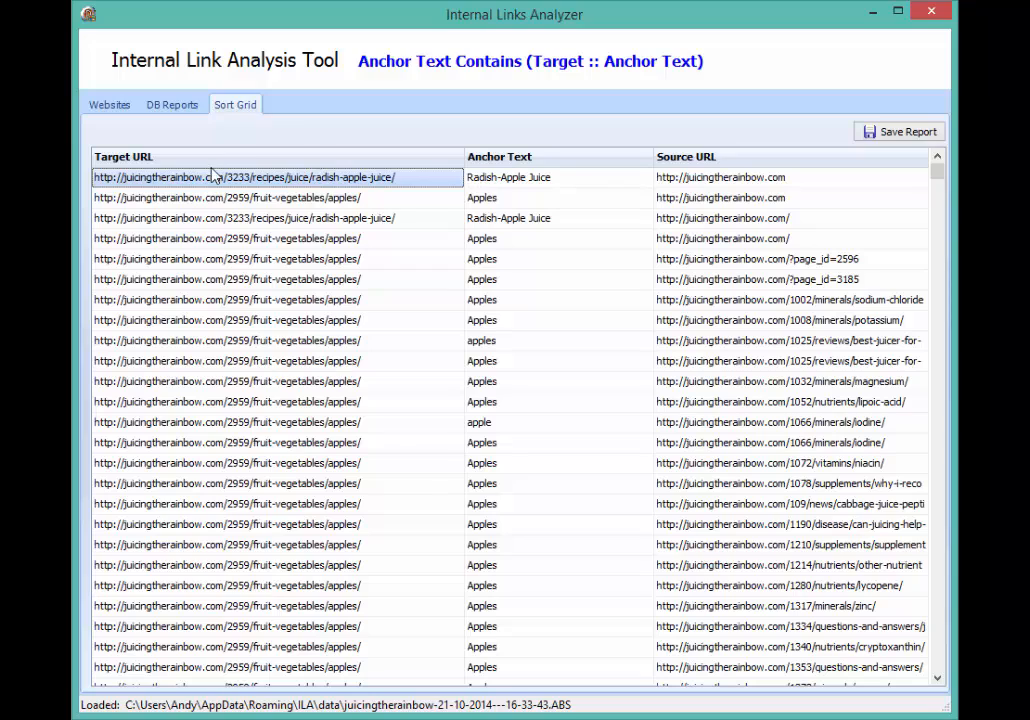
{"action": "left_click", "coordinate": [173, 182]}
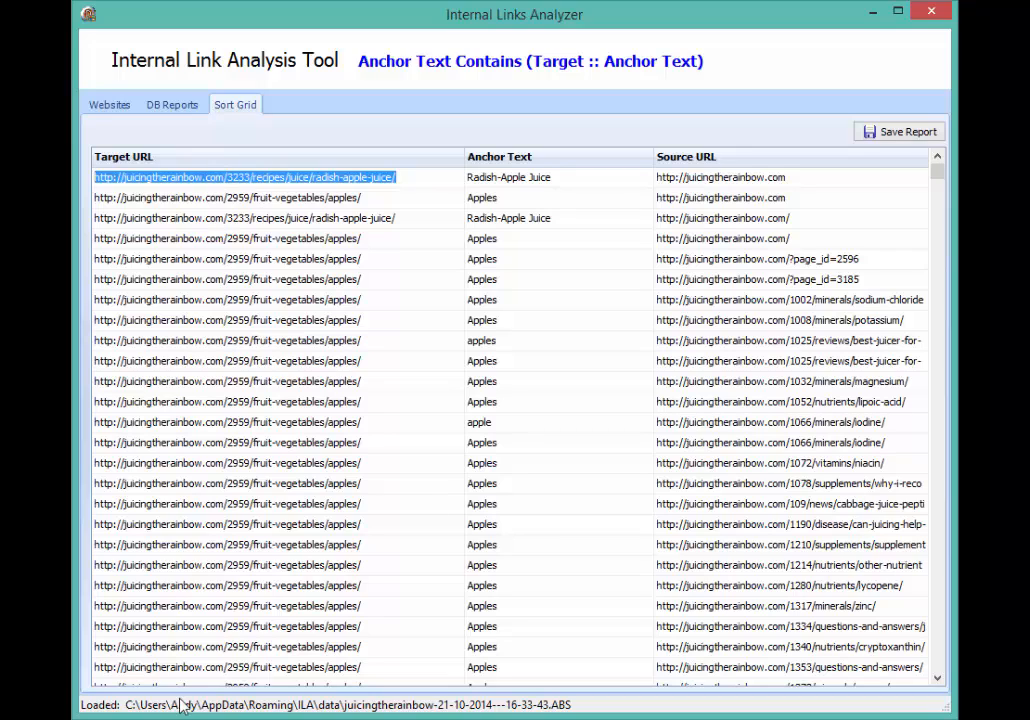
{"action": "left_click", "coordinate": [488, 177]}
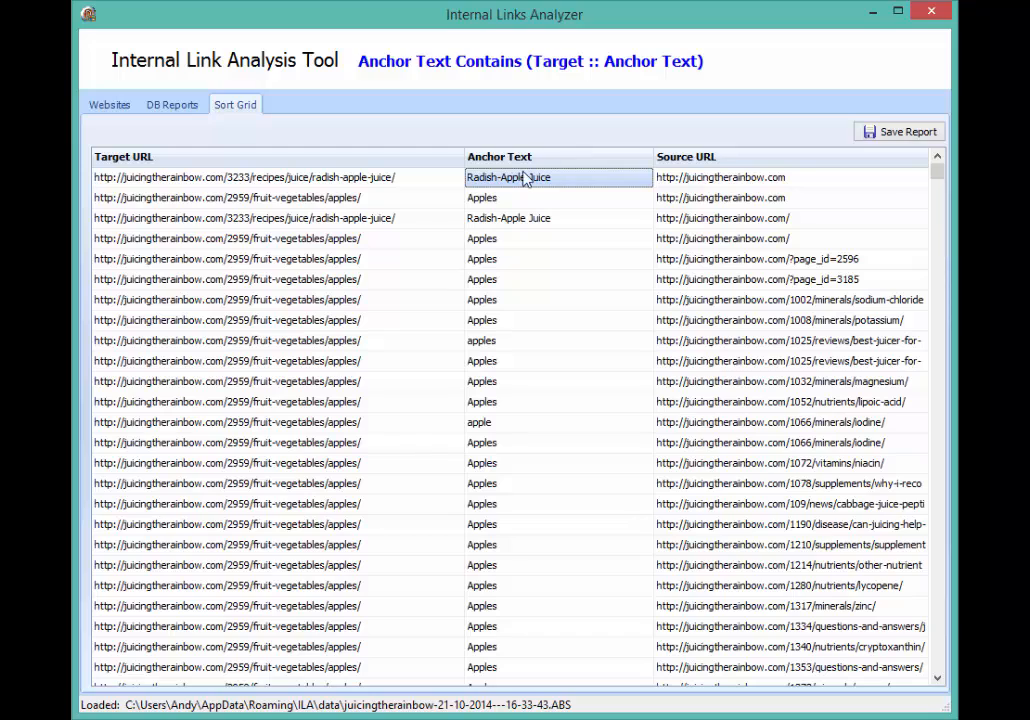
{"action": "key", "text": "Down"}
{"action": "left_click", "coordinate": [503, 200]}
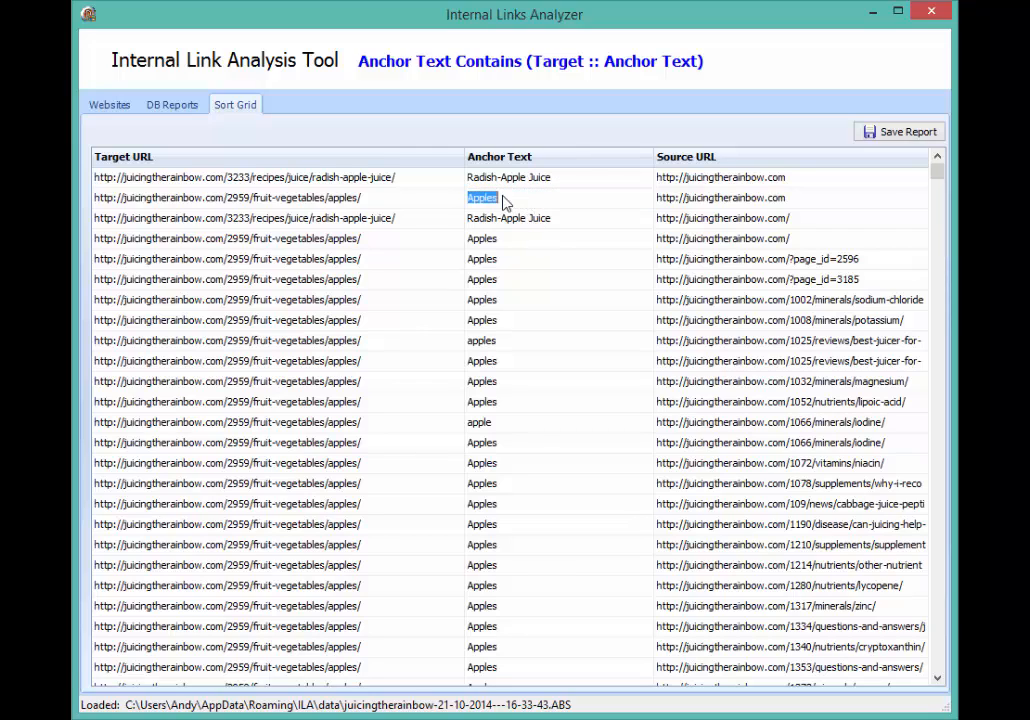
{"action": "left_click", "coordinate": [519, 218]}
{"action": "left_click", "coordinate": [486, 200]}
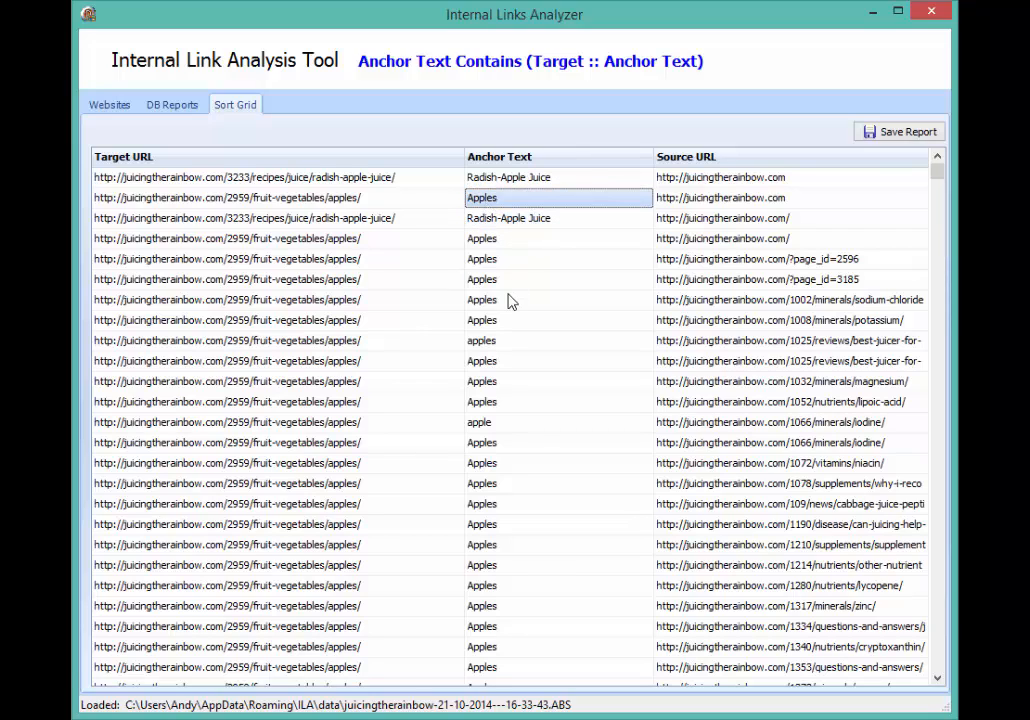
- Go down the Anchor Text column and examine the rows with the Cancer-Fighting Enzymes in Pineapple? anchor
{"action": "key", "text": "Down"}
{"action": "key", "text": "Down"}
{"action": "key", "text": "Down"}
{"action": "key", "text": "Down"}
{"action": "key", "text": "Down"}
{"action": "key", "text": "Down"}
{"action": "key", "text": "Down"}
{"action": "key", "text": "Down"}
{"action": "key", "text": "Down"}
{"action": "key", "text": "Down"}
{"action": "key", "text": "Down"}
{"action": "key", "text": "Down"}
{"action": "key", "text": "Down"}
{"action": "key", "text": "Down"}
{"action": "key", "text": "Down"}
{"action": "key", "text": "Down"}
{"action": "key", "text": "Down"}
{"action": "key", "text": "Down"}
{"action": "key", "text": "Down"}
{"action": "key", "text": "Down"}
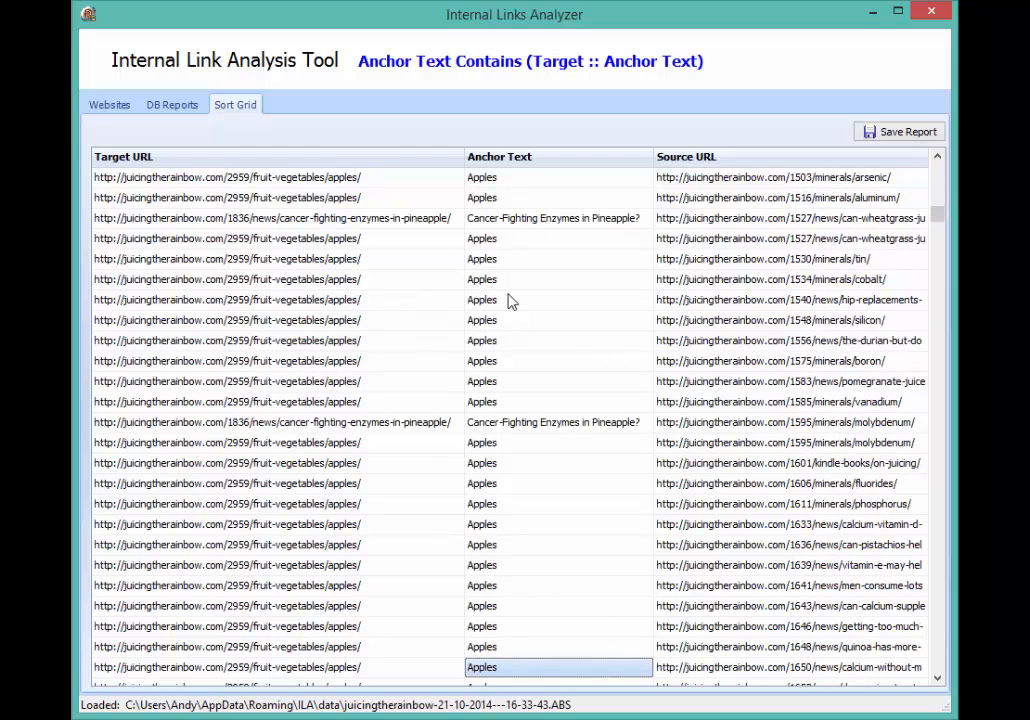
{"action": "left_click", "coordinate": [620, 220]}
{"action": "left_click", "coordinate": [619, 403]}
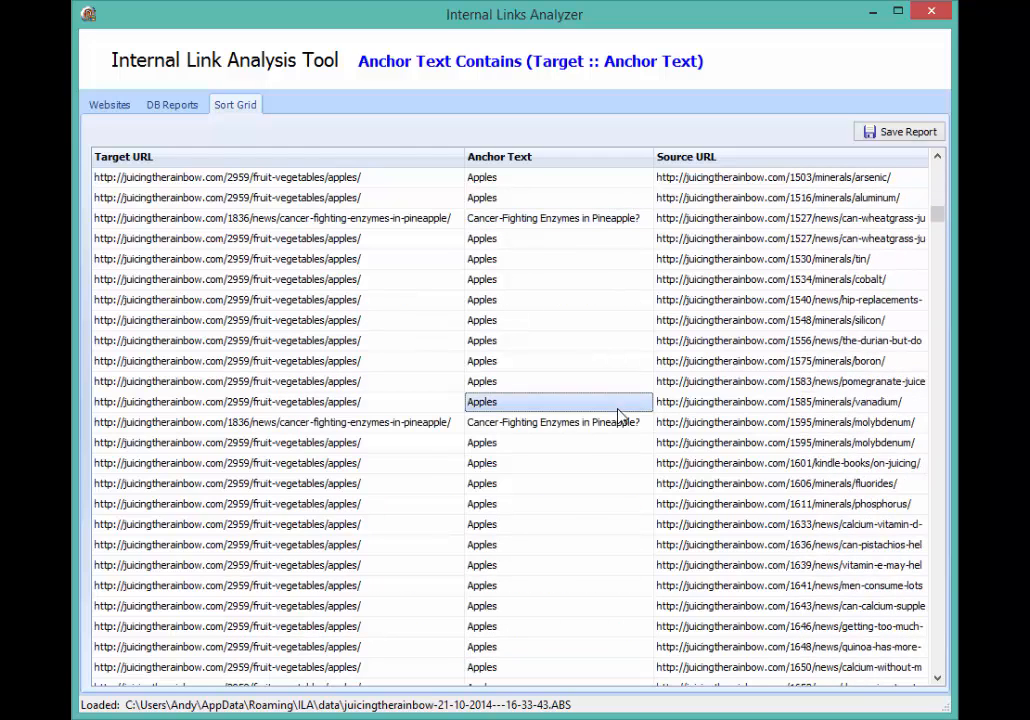
- Examine the "ALT: apples" and "ALT: pineapple" anchor texts and their target URLs among the tag source pages
{"action": "left_click_drag", "start_coordinate": [932, 218], "coordinate": [936, 441]}
{"action": "left_click", "coordinate": [940, 610]}
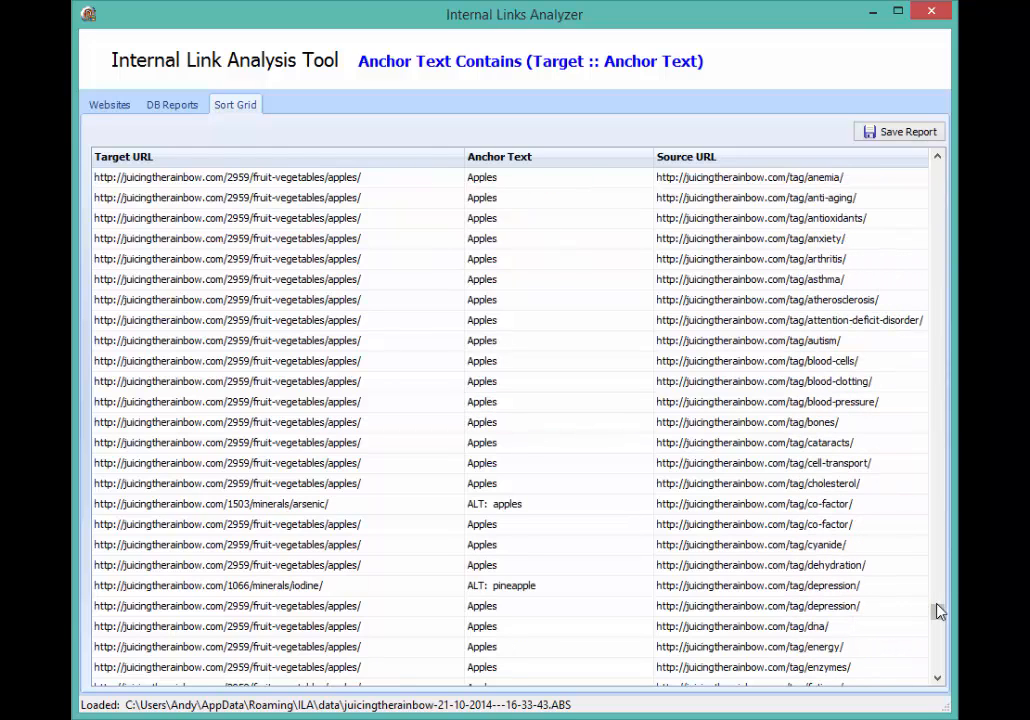
{"action": "left_click", "coordinate": [476, 487]}
{"action": "left_click", "coordinate": [273, 488]}
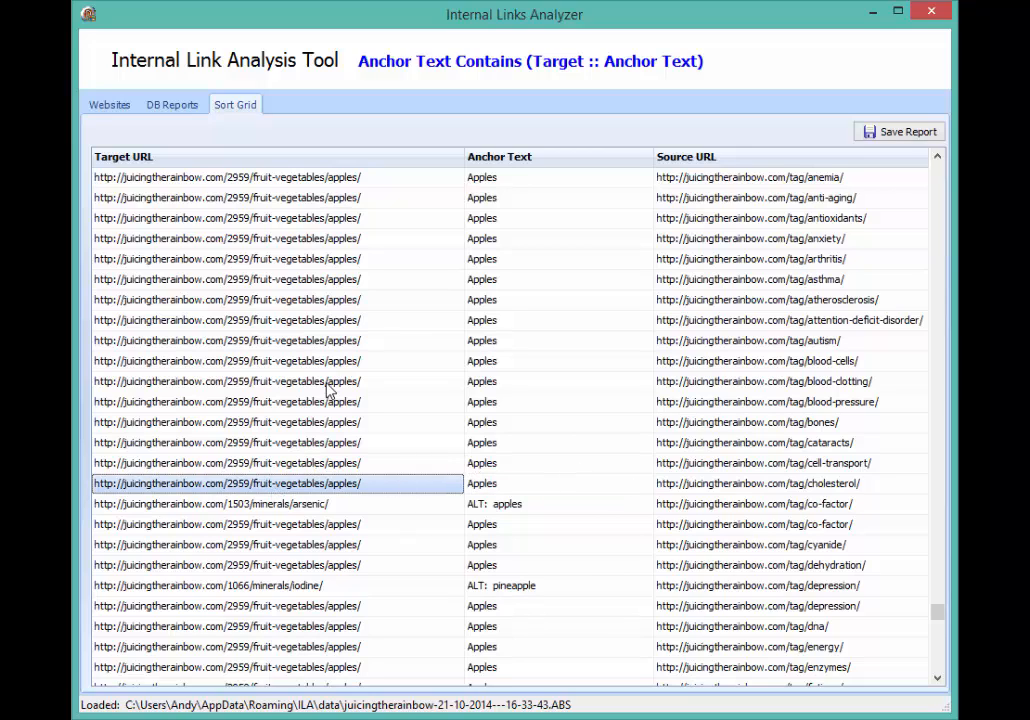
{"action": "left_click", "coordinate": [246, 509]}
{"action": "left_click", "coordinate": [488, 510]}
{"action": "left_click", "coordinate": [328, 510]}
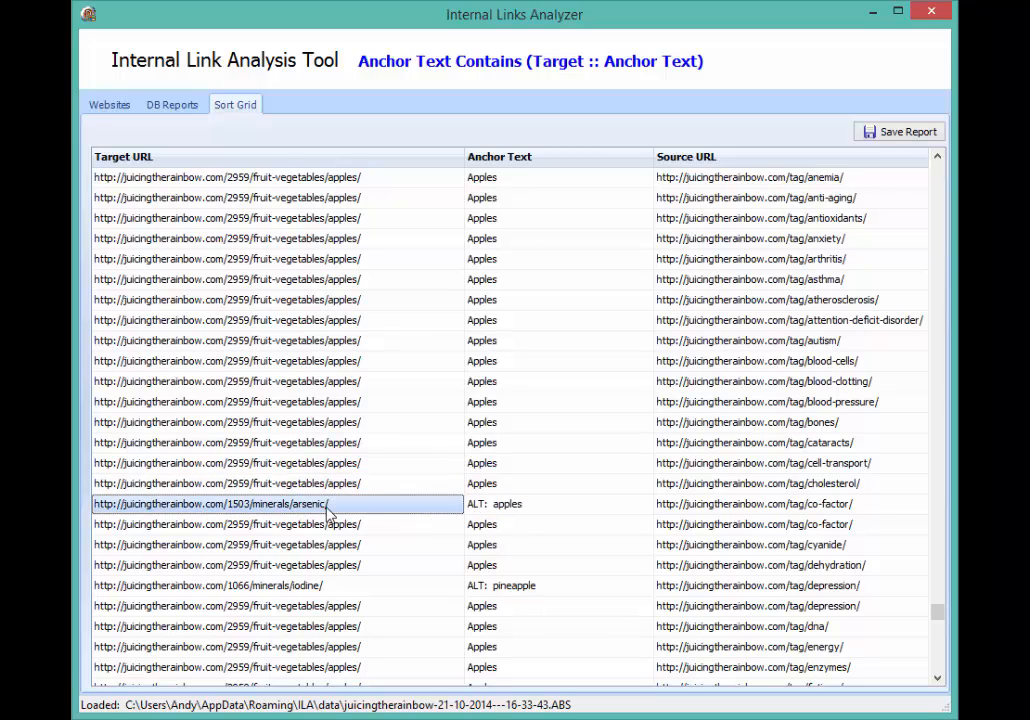
{"action": "left_click", "coordinate": [520, 510]}
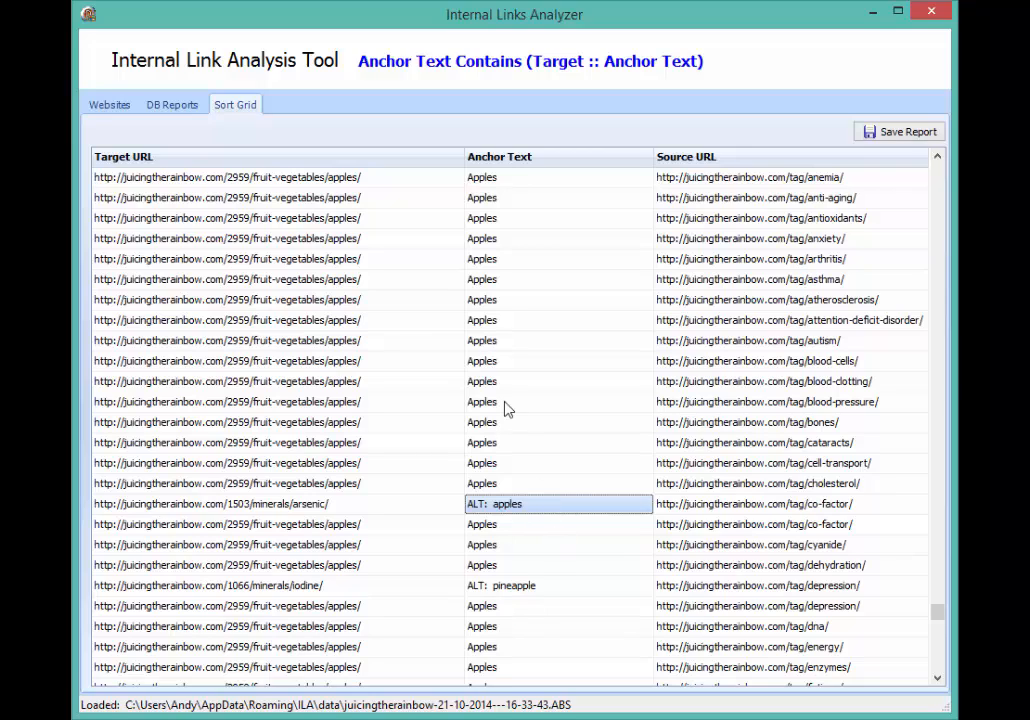
{"action": "left_click", "coordinate": [556, 585]}
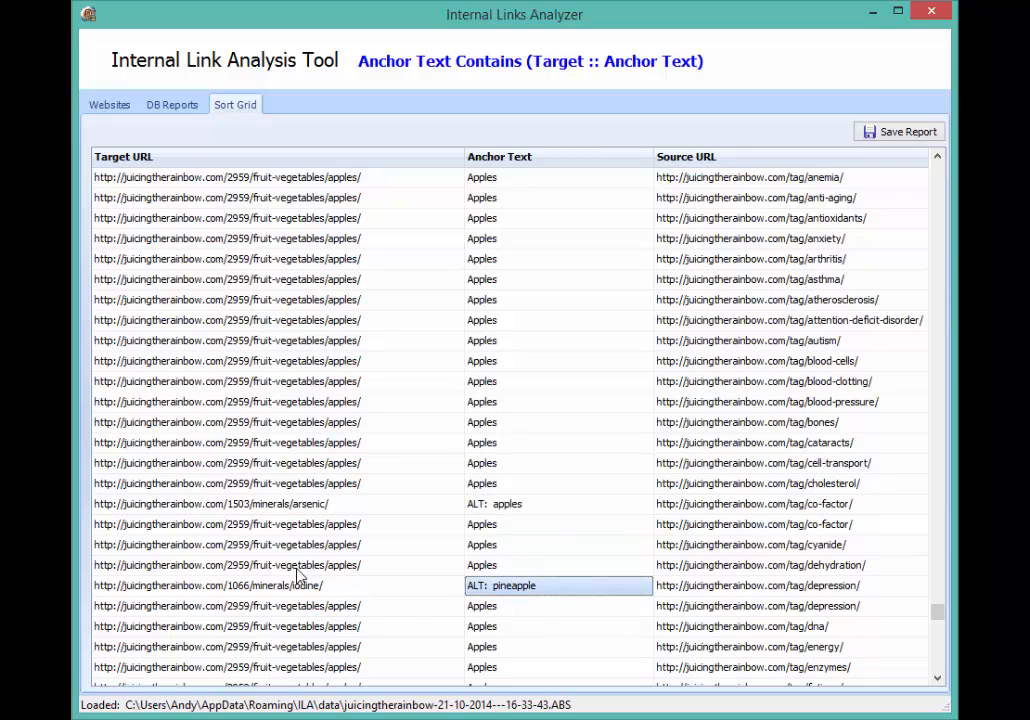
{"action": "left_click", "coordinate": [447, 572]}
{"action": "left_click", "coordinate": [478, 590]}
- Return to the start of the grid and review how source URL, anchor text and target URL relate in its rows
{"action": "scroll", "coordinate": [478, 600], "scroll_direction": "up", "scroll_amount": 10}
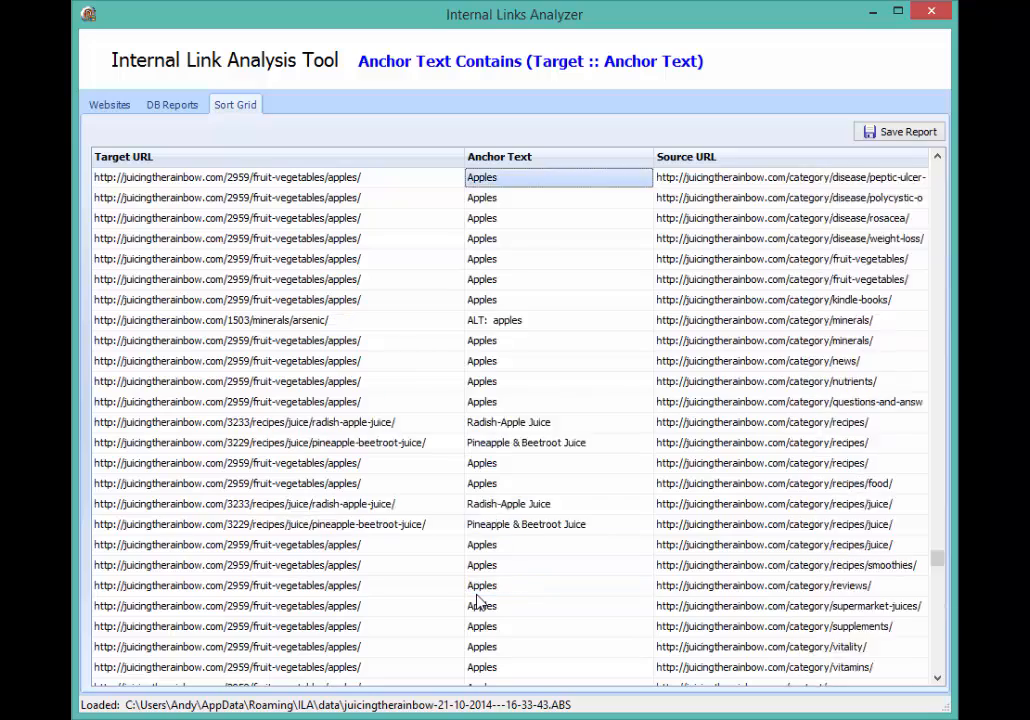
{"action": "scroll", "coordinate": [478, 600], "scroll_direction": "up", "scroll_amount": 10}
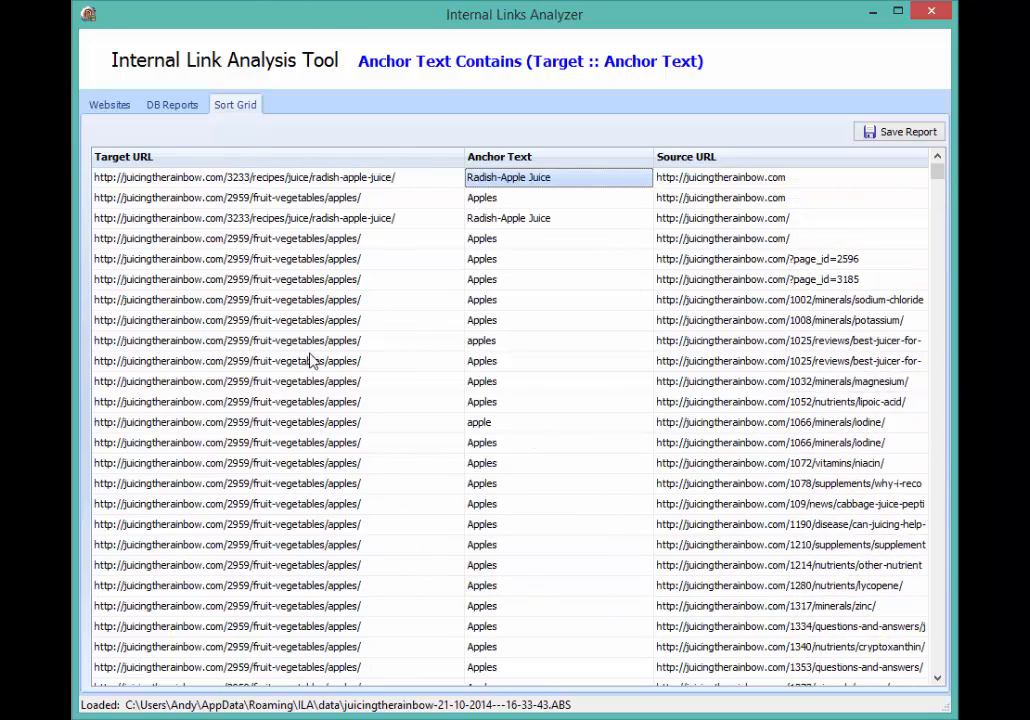
{"action": "left_click", "coordinate": [767, 183]}
{"action": "left_click", "coordinate": [566, 183]}
{"action": "left_click", "coordinate": [340, 180]}
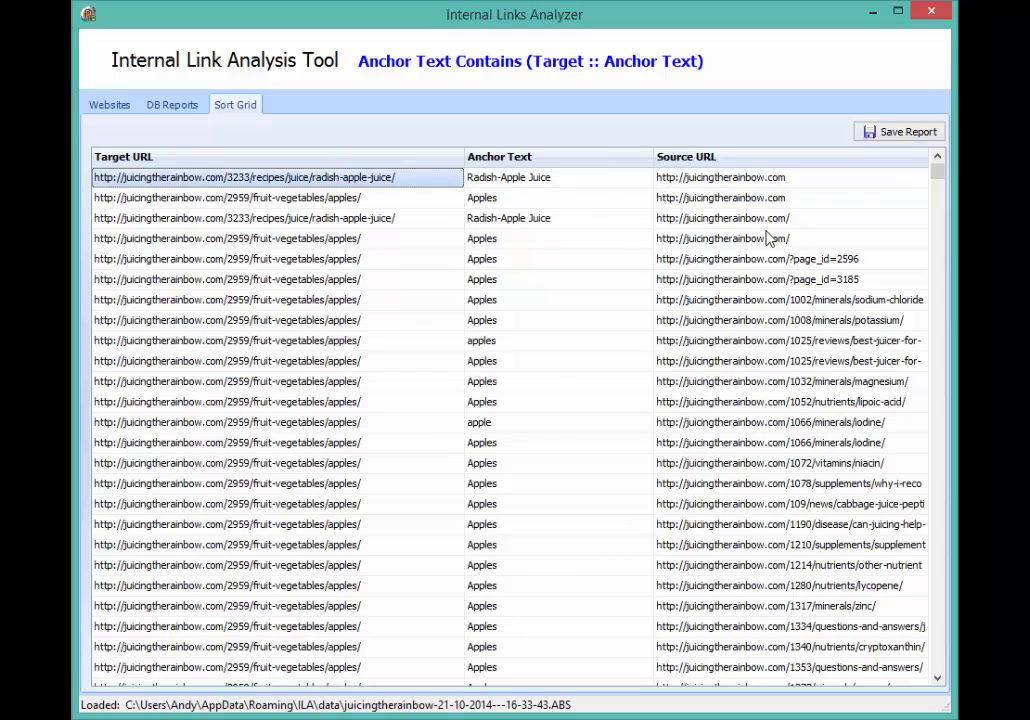
{"action": "left_click", "coordinate": [800, 505]}
{"action": "left_click", "coordinate": [547, 463]}
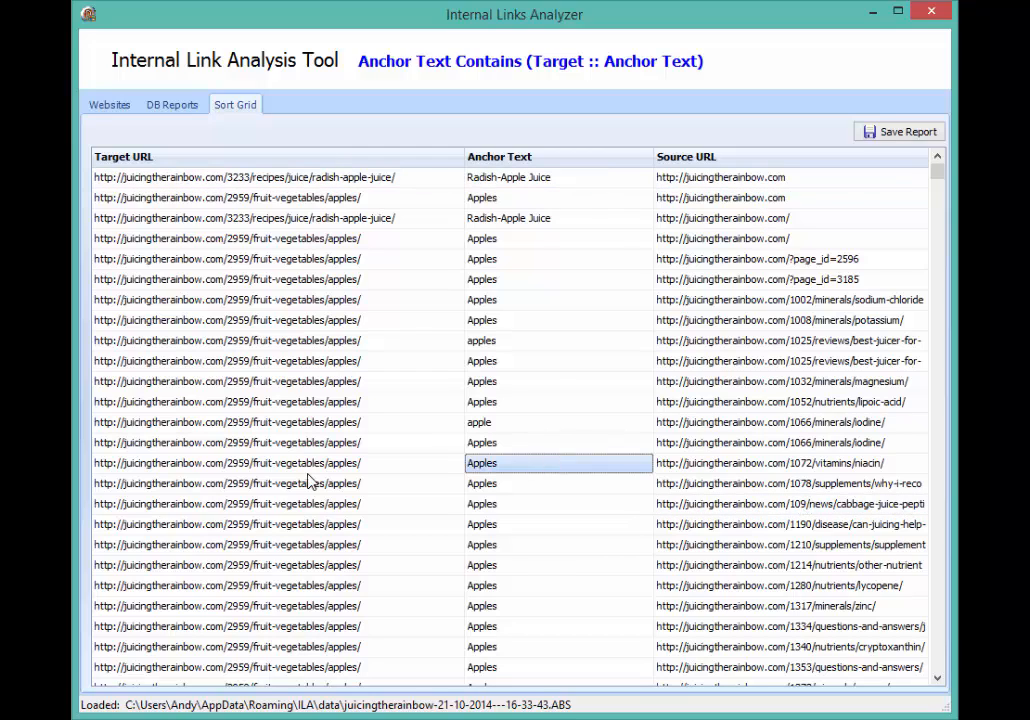
{"action": "left_click", "coordinate": [310, 465]}
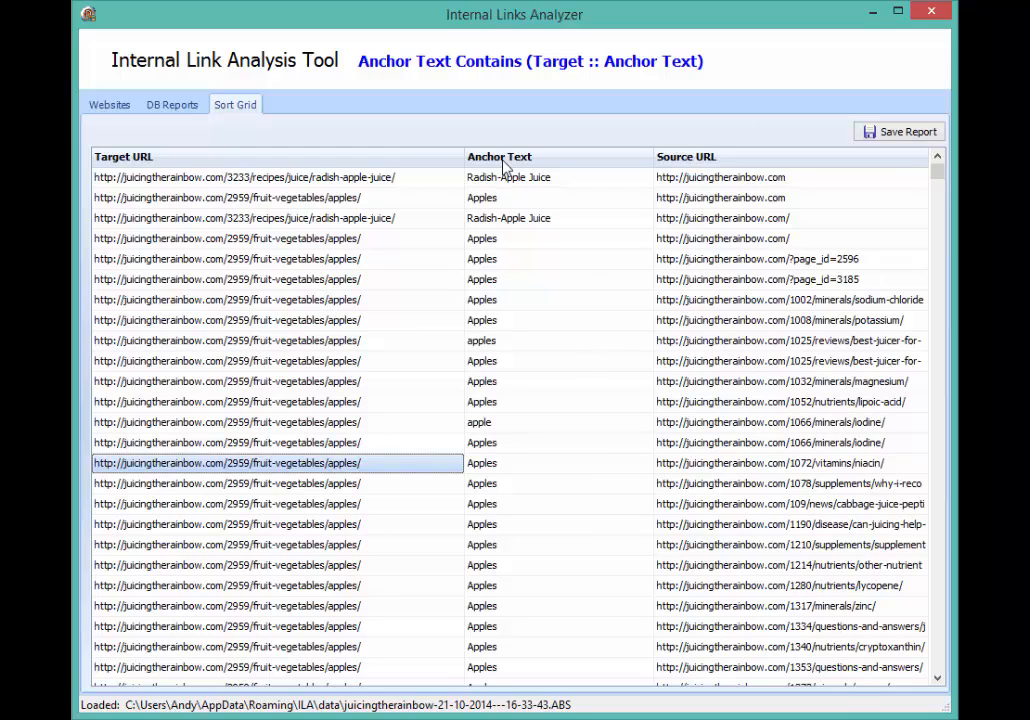
- Narrow the Target URL and Anchor Text columns to give the Source URL column more room
{"action": "left_click_drag", "start_coordinate": [465, 151], "coordinate": [423, 151]}
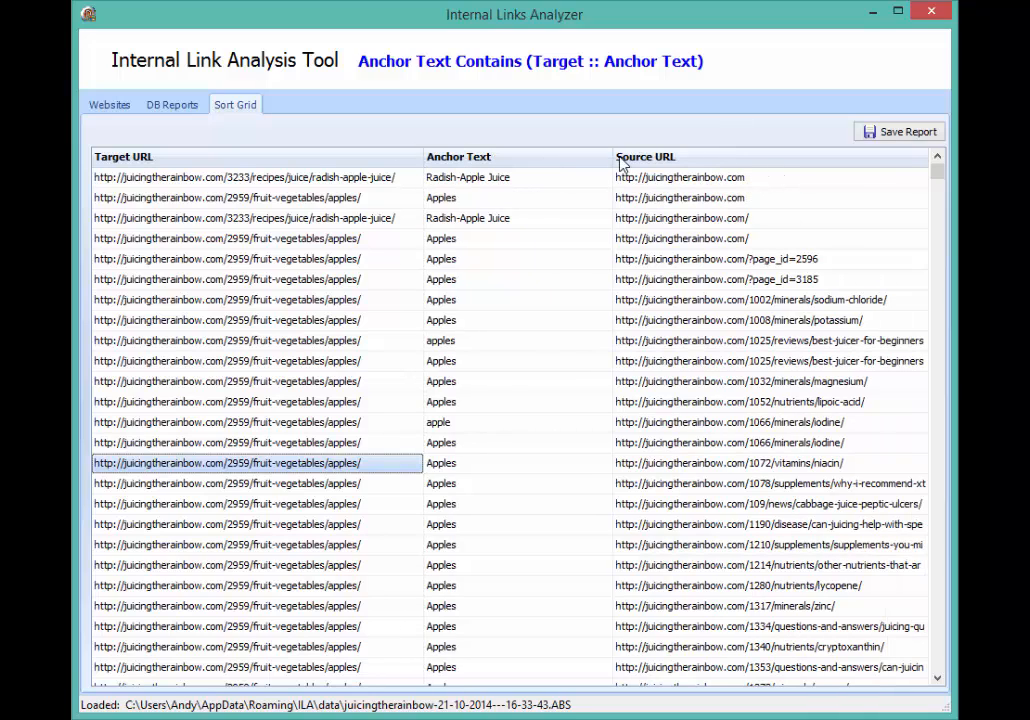
{"action": "left_click_drag", "start_coordinate": [614, 152], "coordinate": [535, 152]}
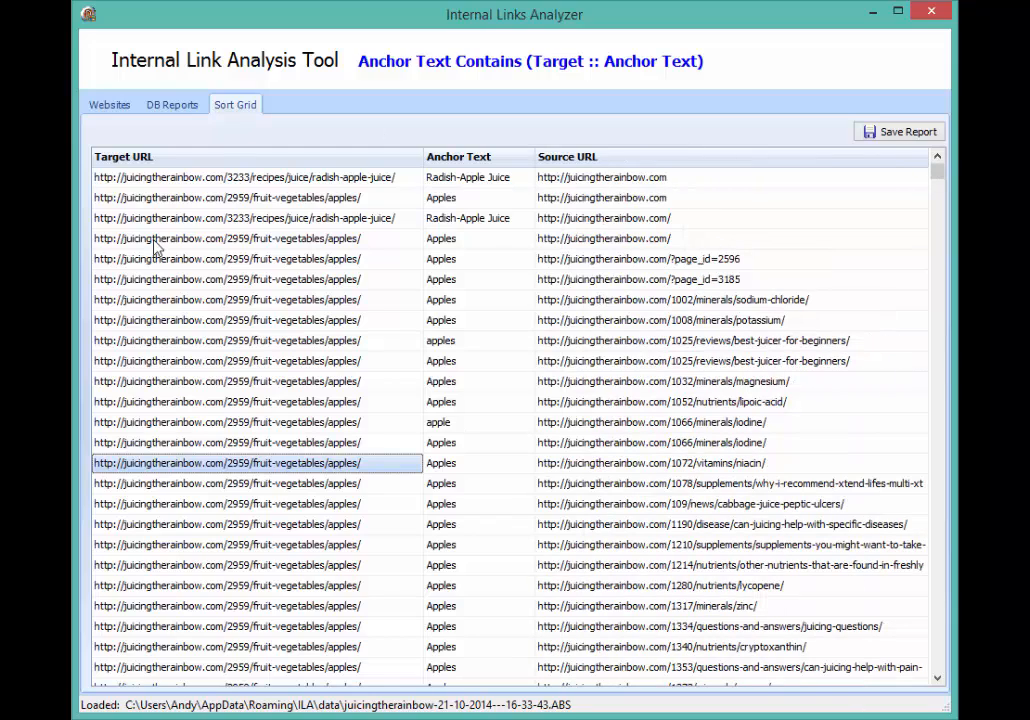
- Reload the saved Anchor Text Contains (Target :: Anchor Text) report and show it in the sortable grid
{"action": "left_click", "coordinate": [172, 107]}
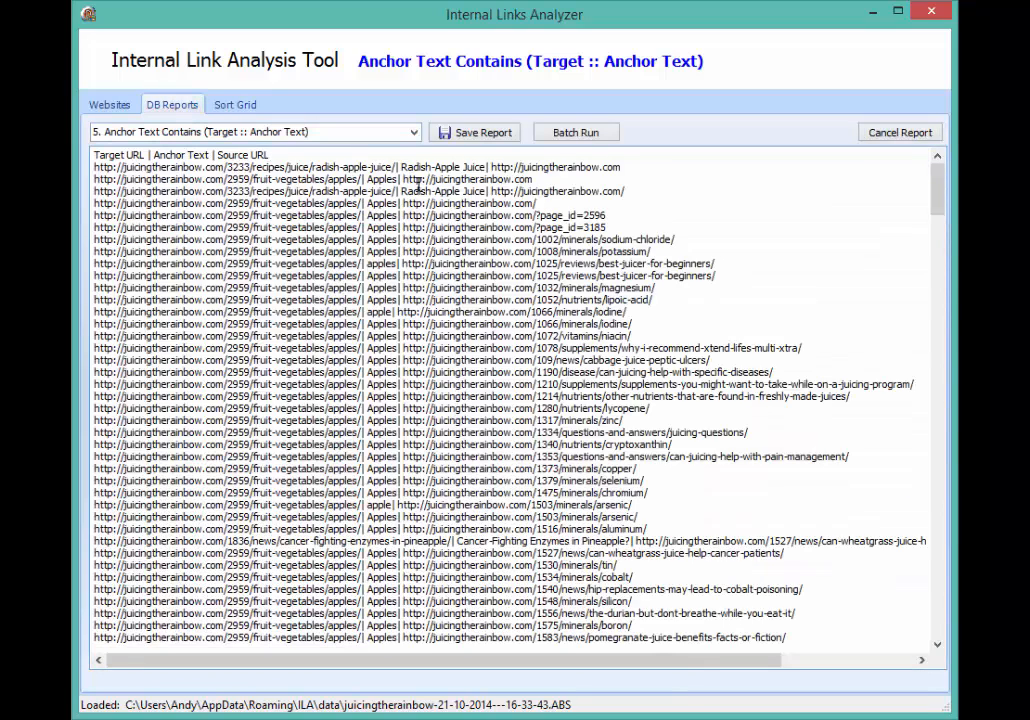
{"action": "left_click", "coordinate": [412, 133]}
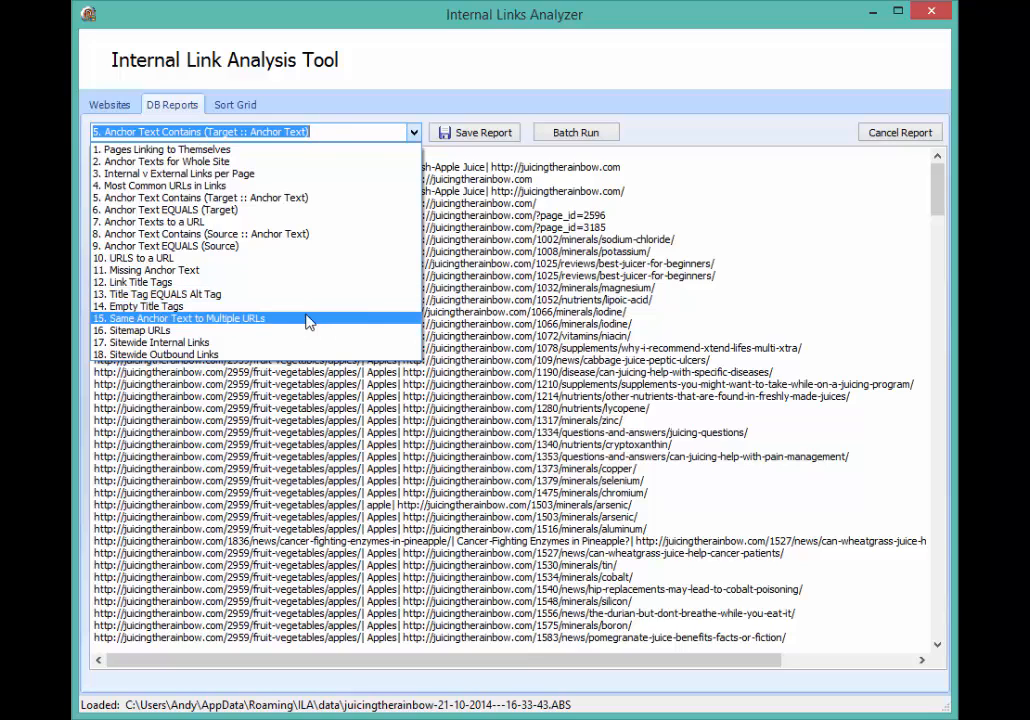
{"action": "left_click", "coordinate": [234, 107]}
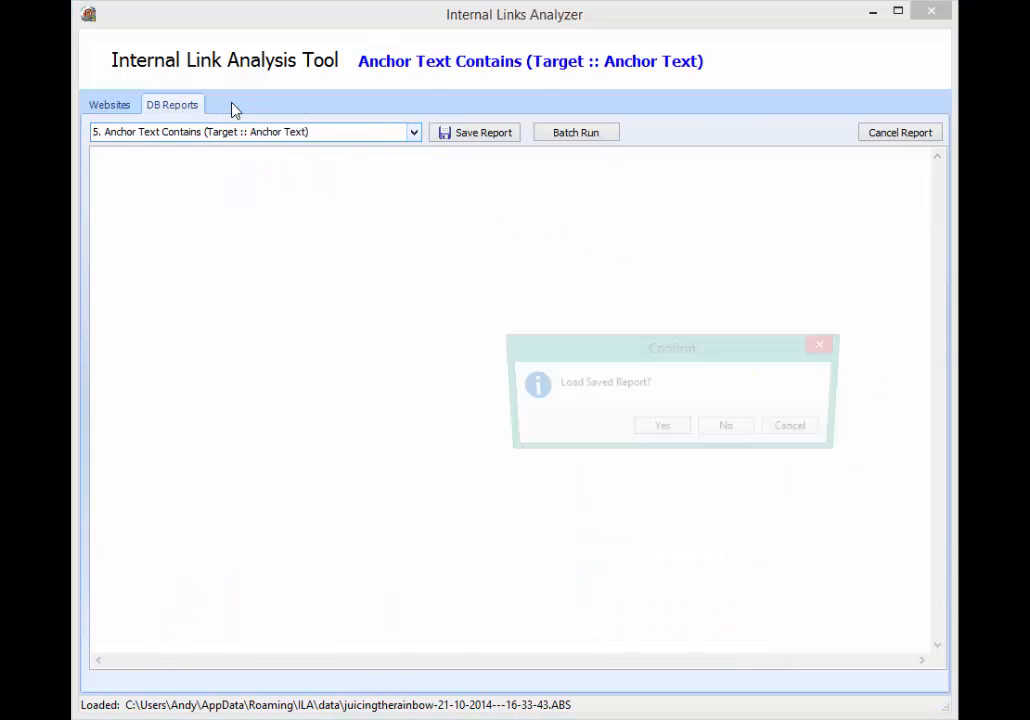
{"action": "left_click", "coordinate": [658, 429]}
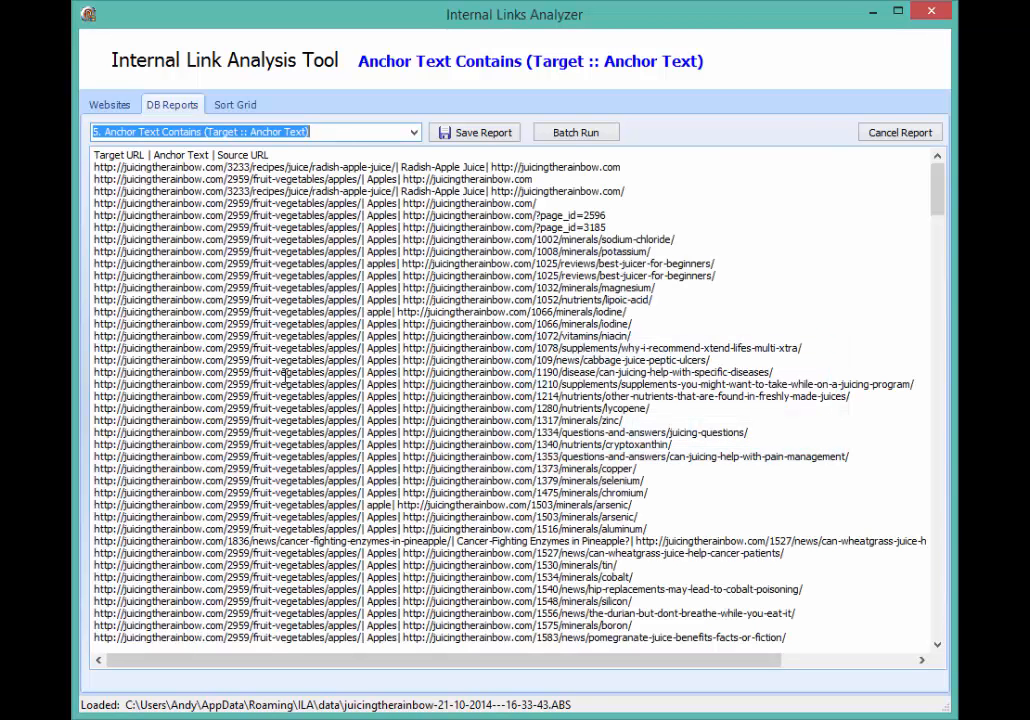
{"action": "left_click", "coordinate": [224, 106]}
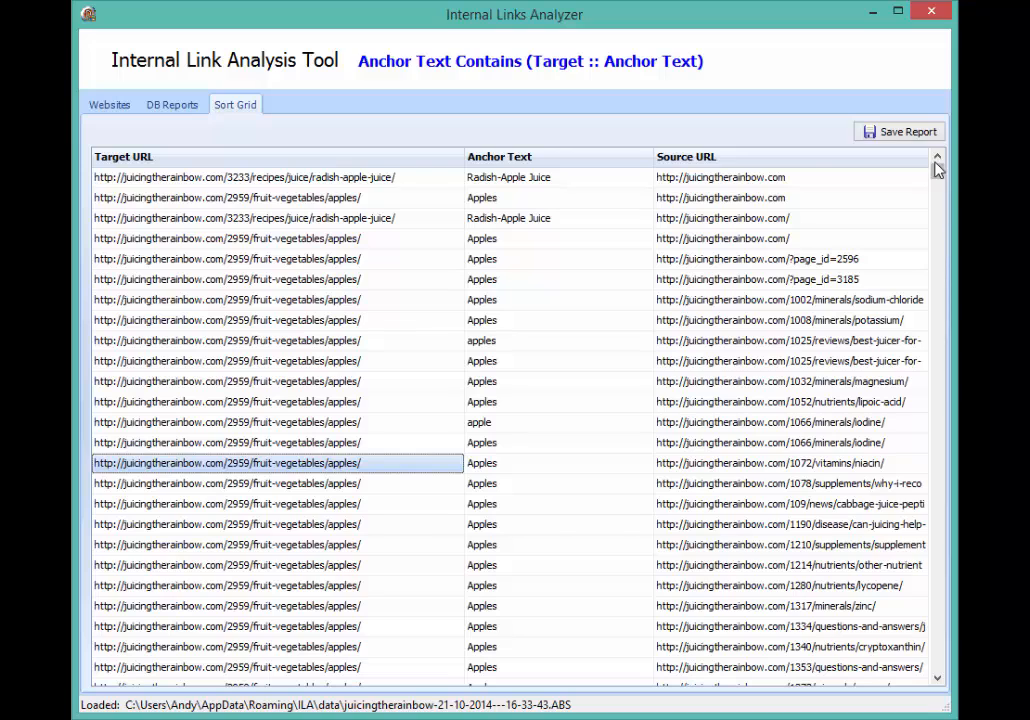
- Find the "ALT: apples" row for the category/minerals source page and compare its anchor text with neighbouring rows
{"action": "left_click_drag", "start_coordinate": [937, 168], "coordinate": [937, 292]}
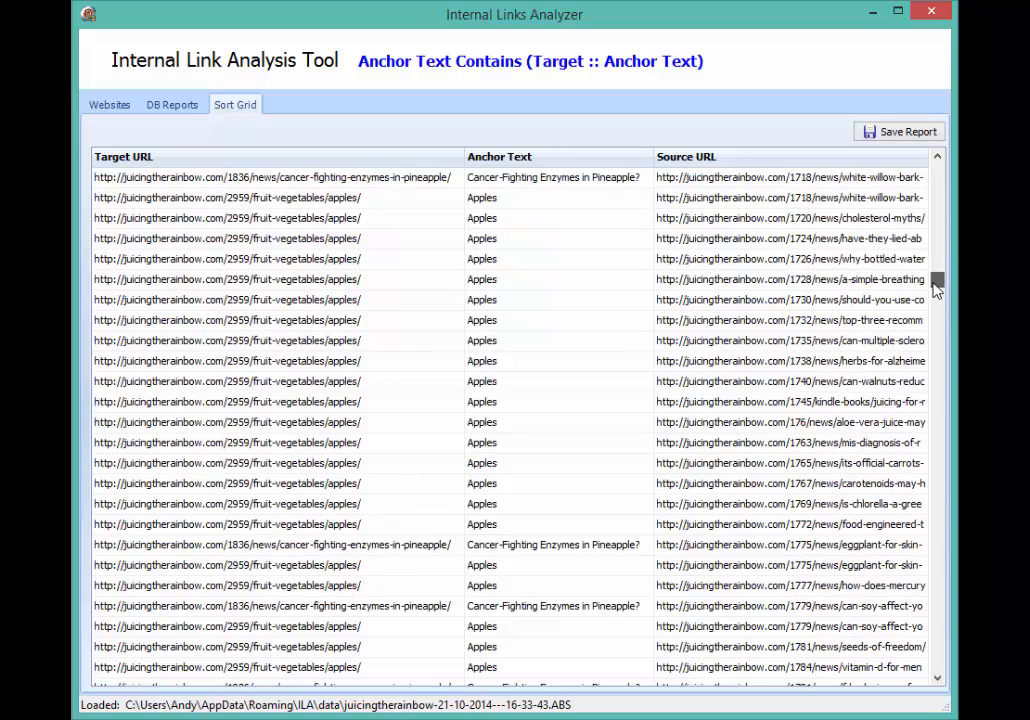
{"action": "left_click", "coordinate": [941, 610]}
{"action": "left_click", "coordinate": [941, 615]}
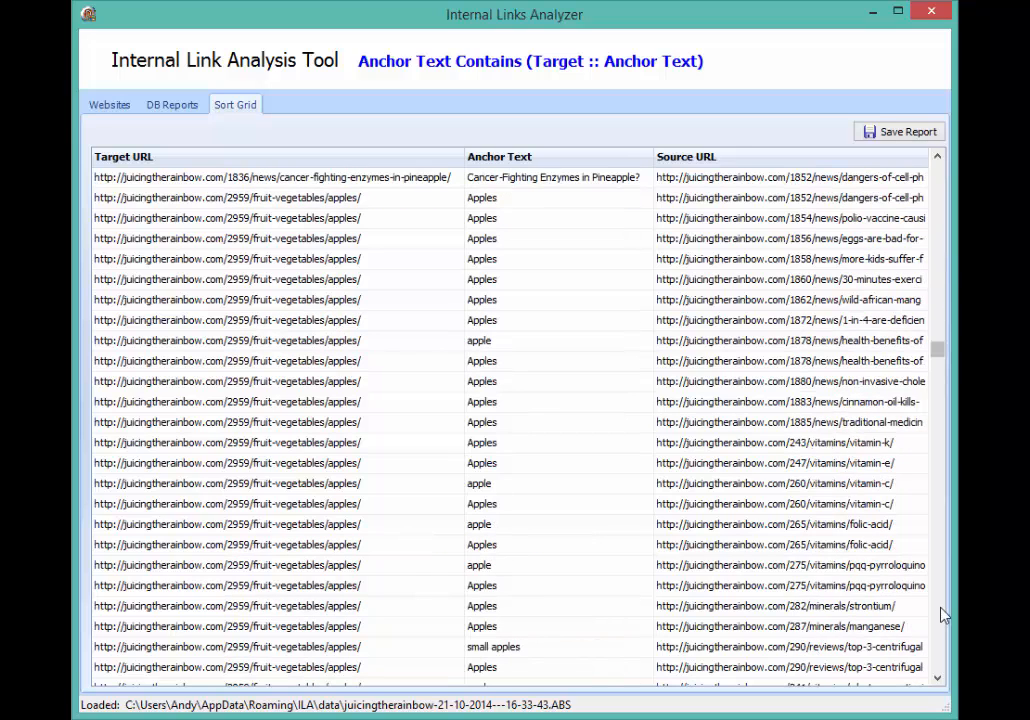
{"action": "left_click", "coordinate": [941, 615]}
{"action": "left_click", "coordinate": [941, 615]}
{"action": "left_click", "coordinate": [941, 615]}
{"action": "left_click", "coordinate": [941, 615]}
{"action": "left_click", "coordinate": [941, 615]}
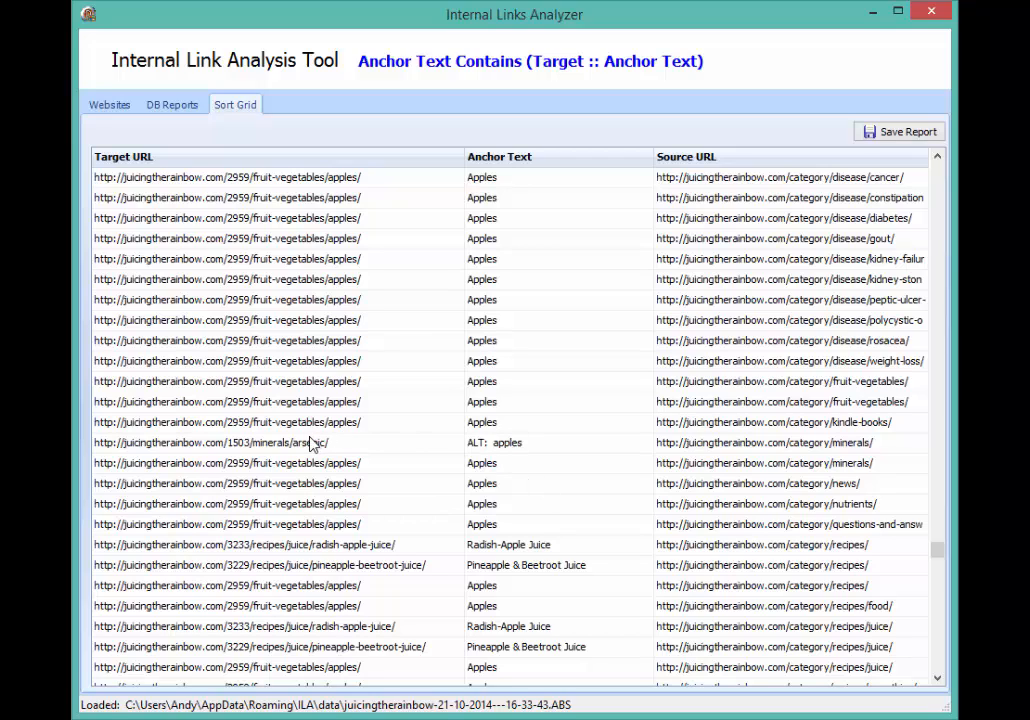
{"action": "left_click", "coordinate": [518, 446]}
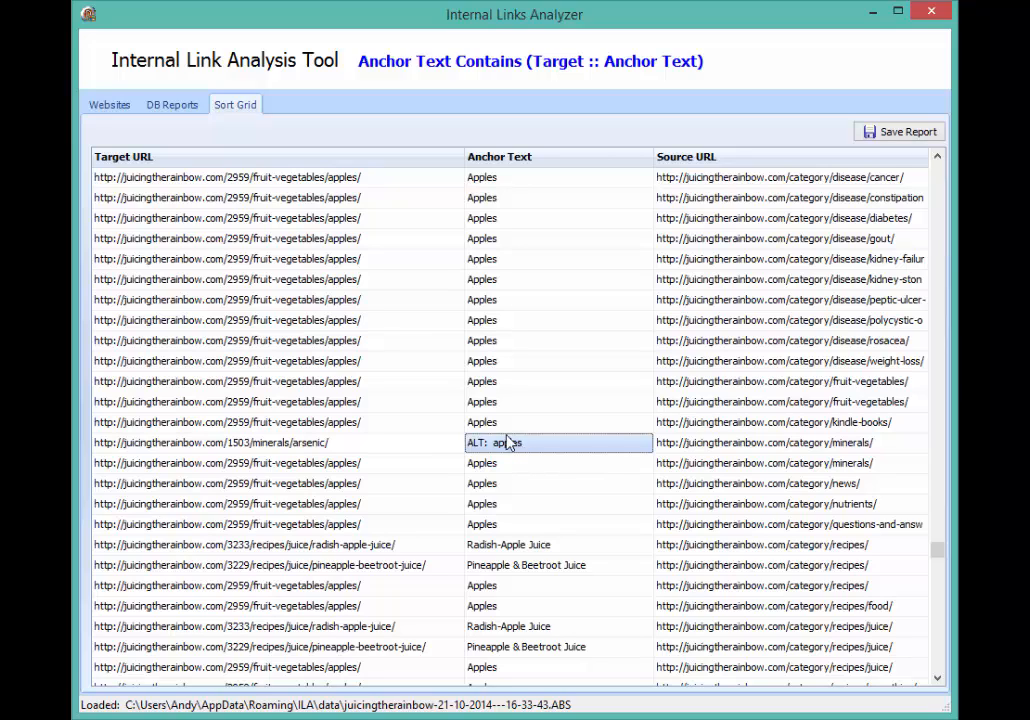
{"action": "left_click", "coordinate": [490, 424]}
{"action": "left_click", "coordinate": [511, 446]}
{"action": "left_click", "coordinate": [521, 463]}
{"action": "left_click", "coordinate": [521, 446]}
{"action": "left_click", "coordinate": [529, 447]}
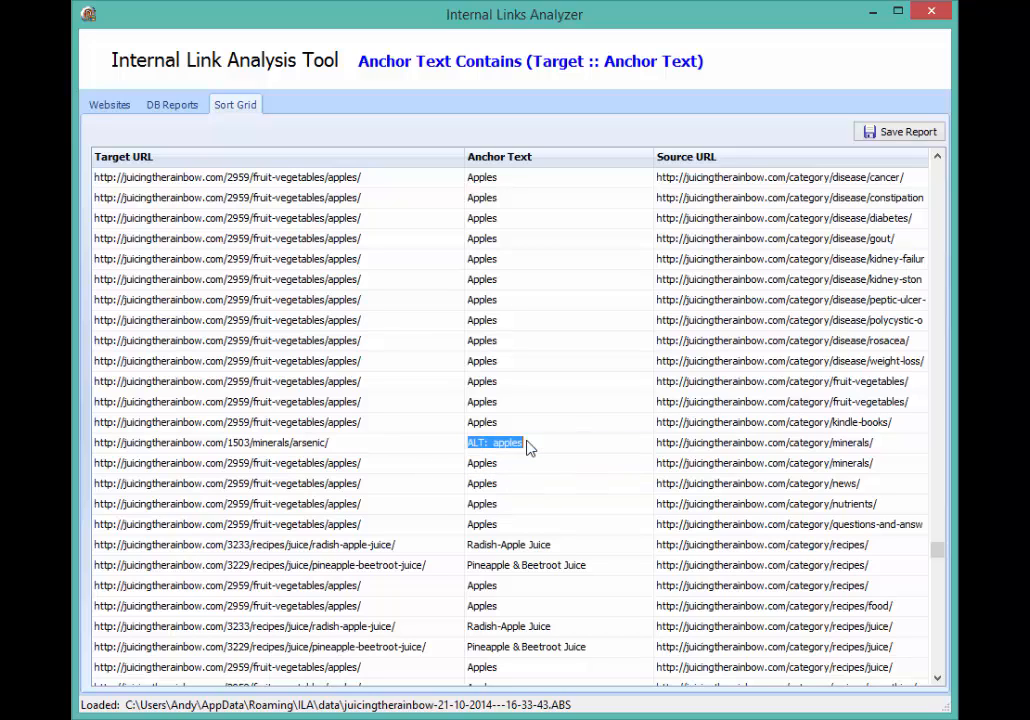
{"action": "left_click", "coordinate": [366, 447]}
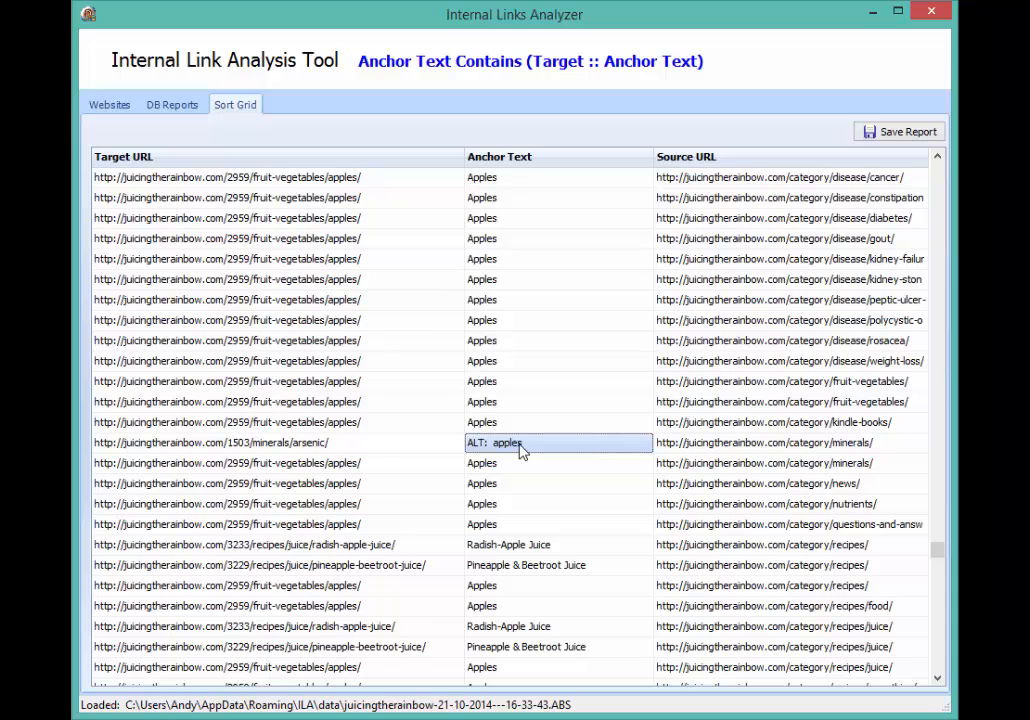
- Browse the Anchor Text column down through the tag source pages and back up to the "ALT: pineapple" row
{"action": "key", "text": "Down"}
{"action": "key", "text": "Down"}
{"action": "key", "text": "Down"}
{"action": "key", "text": "Down"}
{"action": "key", "text": "Down"}
{"action": "key", "text": "Down"}
{"action": "key", "text": "Down"}
{"action": "key", "text": "Down"}
{"action": "key", "text": "Down"}
{"action": "key", "text": "Down"}
{"action": "key", "text": "Down"}
{"action": "key", "text": "Down"}
{"action": "key", "text": "Down"}
{"action": "key", "text": "Down"}
{"action": "key", "text": "Down"}
{"action": "key", "text": "Down"}
{"action": "key", "text": "Down"}
{"action": "key", "text": "Down"}
{"action": "key", "text": "Down"}
{"action": "key", "text": "Down"}
{"action": "key", "text": "Down"}
{"action": "key", "text": "Down"}
{"action": "key", "text": "Down"}
{"action": "key", "text": "Down"}
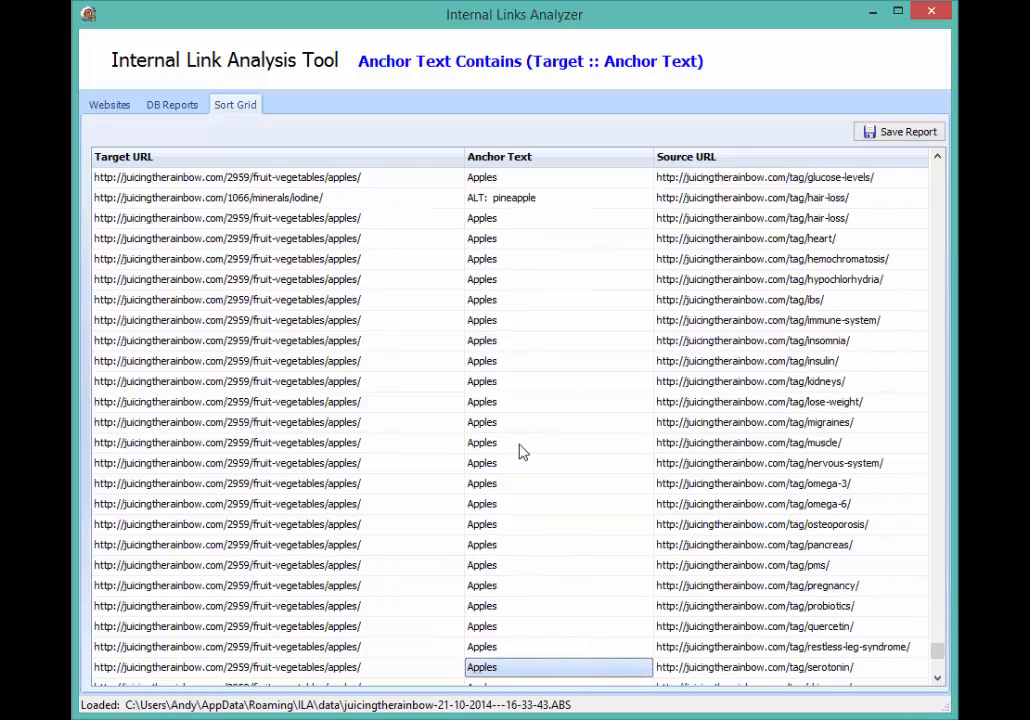
{"action": "key", "text": "Up"}
{"action": "key", "text": "Up"}
{"action": "key", "text": "Up"}
{"action": "key", "text": "Up"}
{"action": "key", "text": "Up"}
{"action": "key", "text": "Up"}
{"action": "key", "text": "Up"}
{"action": "key", "text": "Up"}
{"action": "key", "text": "Up"}
{"action": "key", "text": "Up"}
{"action": "key", "text": "Up"}
{"action": "key", "text": "Up"}
{"action": "key", "text": "Up"}
{"action": "key", "text": "Up"}
{"action": "key", "text": "Up"}
{"action": "key", "text": "Up"}
{"action": "key", "text": "Up"}
{"action": "key", "text": "Up"}
{"action": "key", "text": "Up"}
{"action": "key", "text": "Up"}
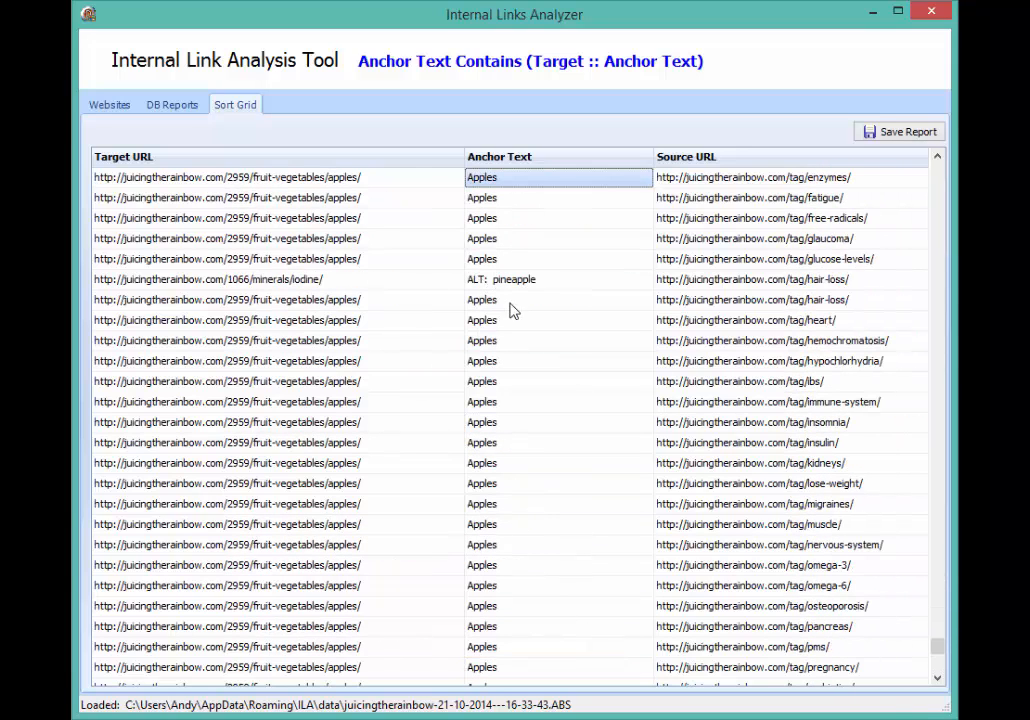
- Review the anchor texts of the remaining tag source pages to the end of the list, and return to the first row
{"action": "key", "text": "Down"}
{"action": "key", "text": "Down"}
{"action": "key", "text": "Down"}
{"action": "key", "text": "Down"}
{"action": "key", "text": "Down"}
{"action": "key", "text": "Down"}
{"action": "key", "text": "Down"}
{"action": "key", "text": "Down"}
{"action": "key", "text": "Down"}
{"action": "key", "text": "Down"}
{"action": "key", "text": "Down"}
{"action": "key", "text": "Down"}
{"action": "key", "text": "Down"}
{"action": "key", "text": "Down"}
{"action": "key", "text": "Down"}
{"action": "key", "text": "Down"}
{"action": "key", "text": "Down"}
{"action": "key", "text": "Down"}
{"action": "key", "text": "Down"}
{"action": "key", "text": "Down"}
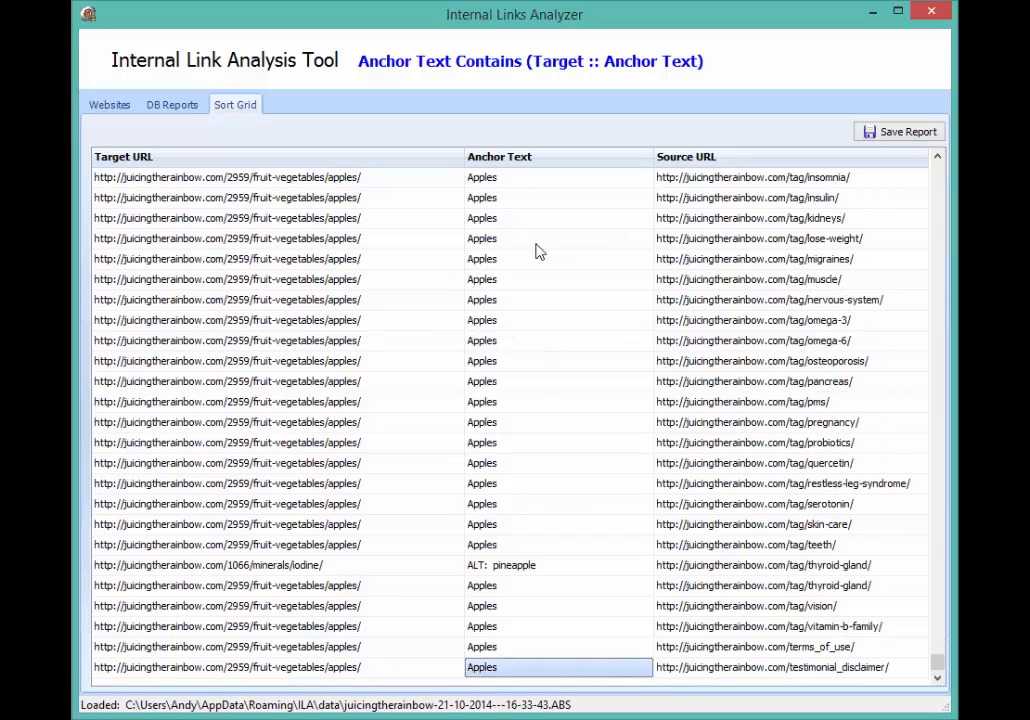
{"action": "key", "text": "Up"}
{"action": "key", "text": "Up"}
{"action": "key", "text": "Up"}
{"action": "key", "text": "Up"}
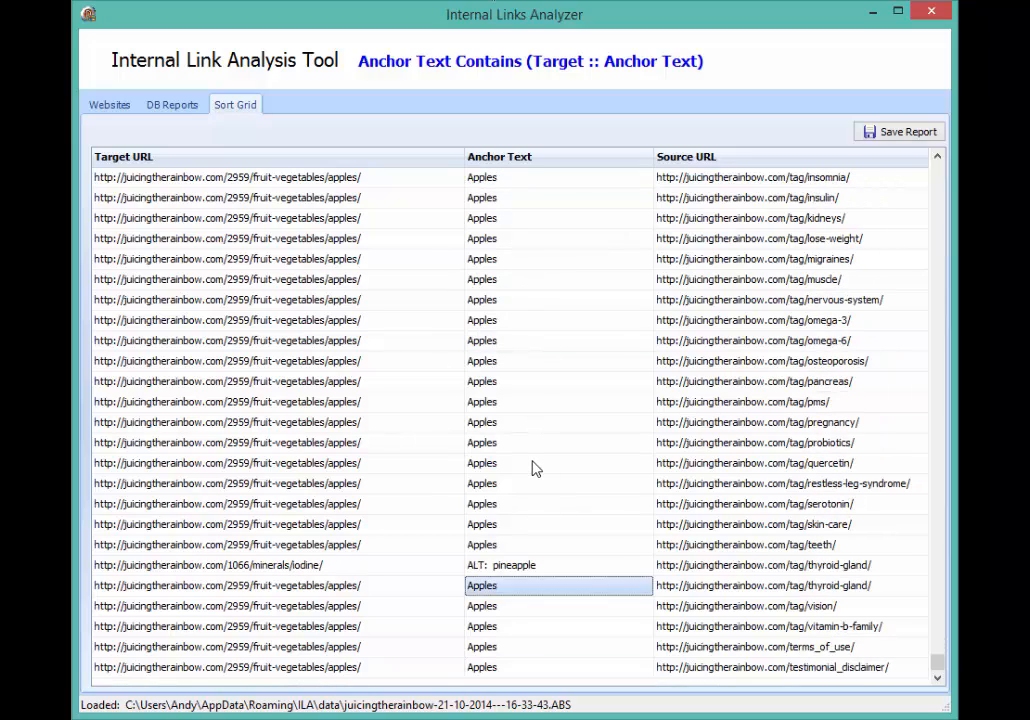
{"action": "scroll", "coordinate": [533, 468], "scroll_direction": "up", "scroll_amount": 20}
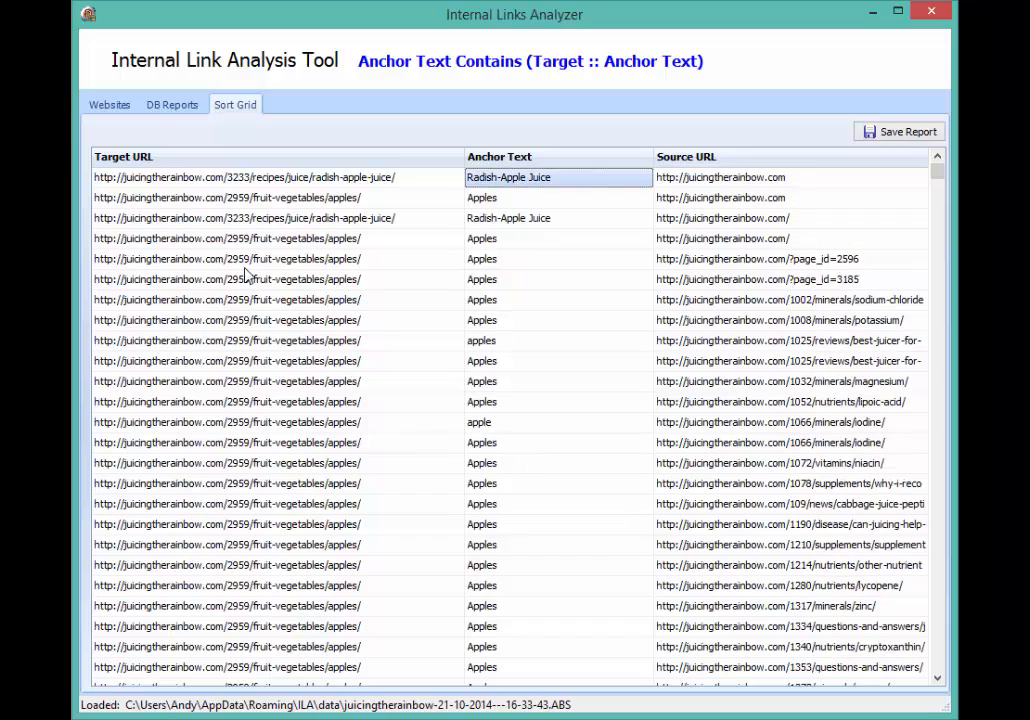
- Run the Anchor Text Contains (Source :: Anchor Text) report for the anchor "apple" and show it in the sortable grid
{"action": "left_click", "coordinate": [186, 110]}
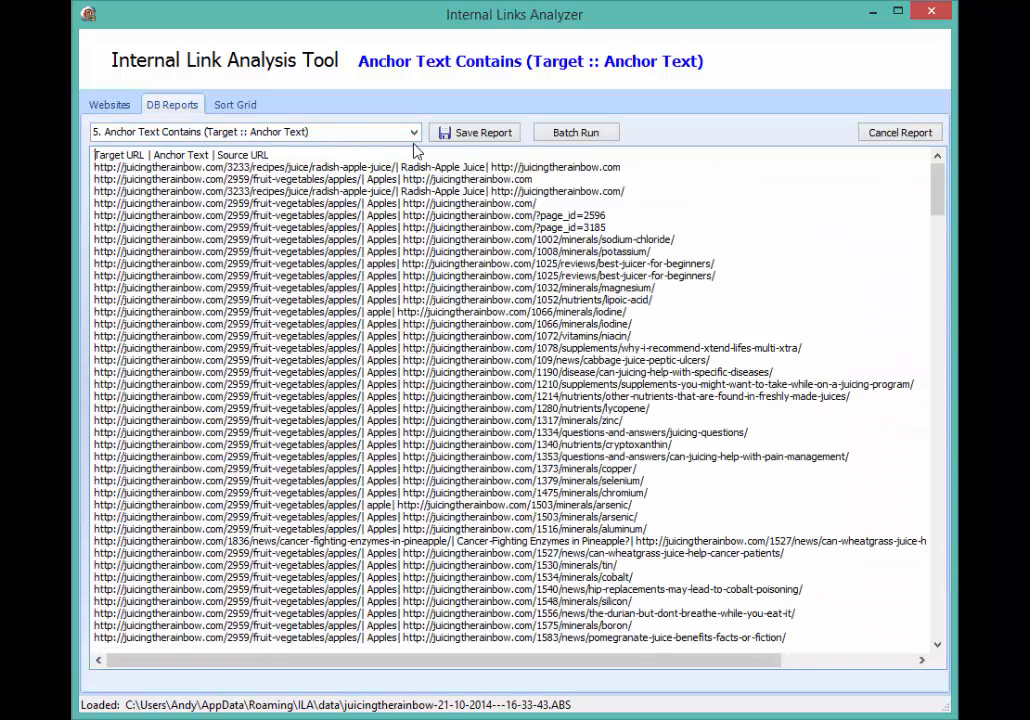
{"action": "left_click", "coordinate": [413, 133]}
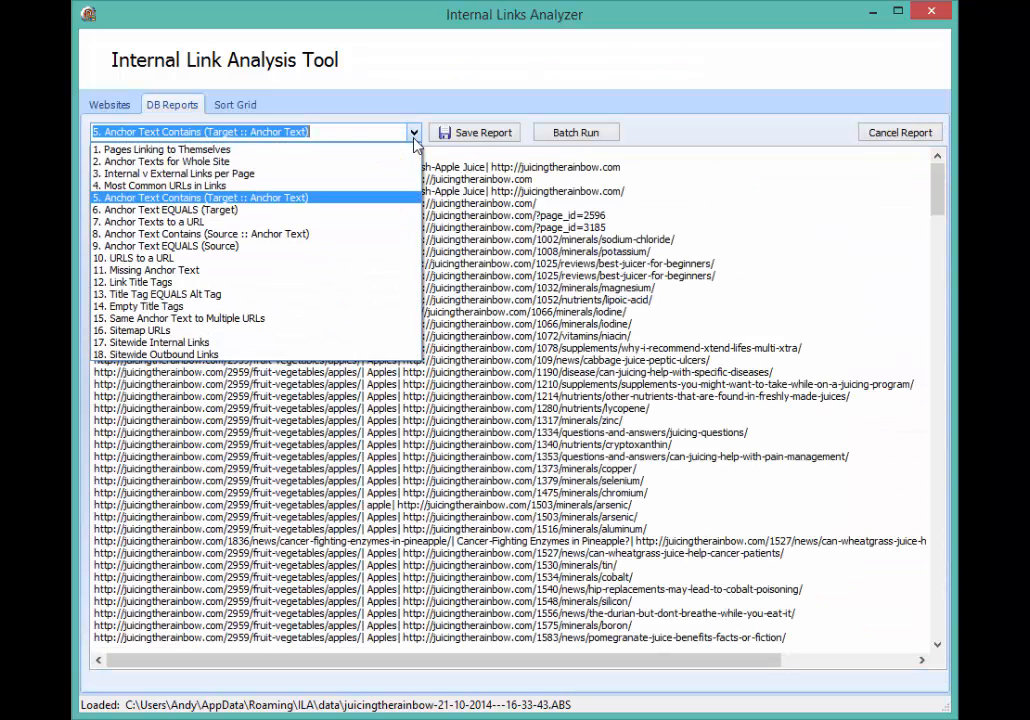
{"action": "left_click", "coordinate": [385, 236]}
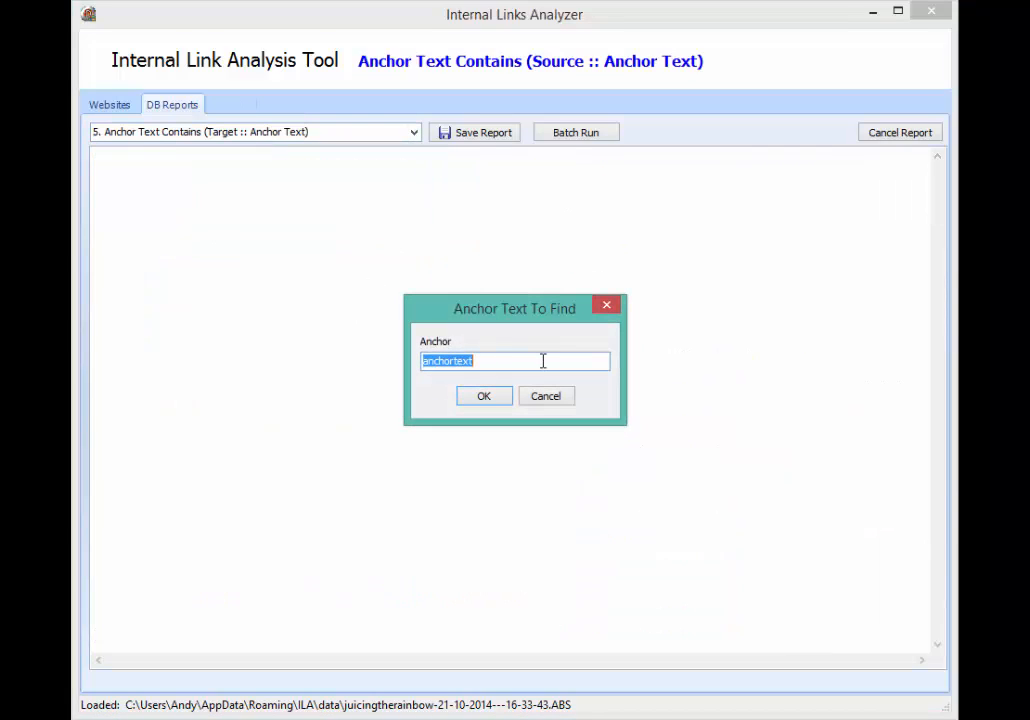
{"action": "type", "text": "apple"}
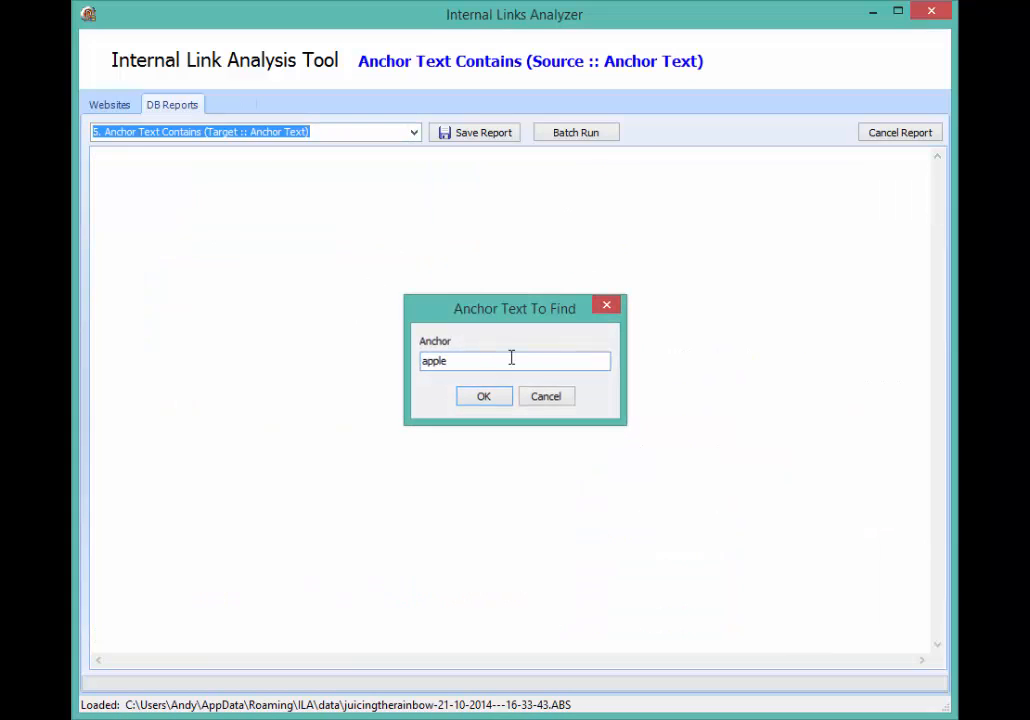
{"action": "key", "text": "Return"}
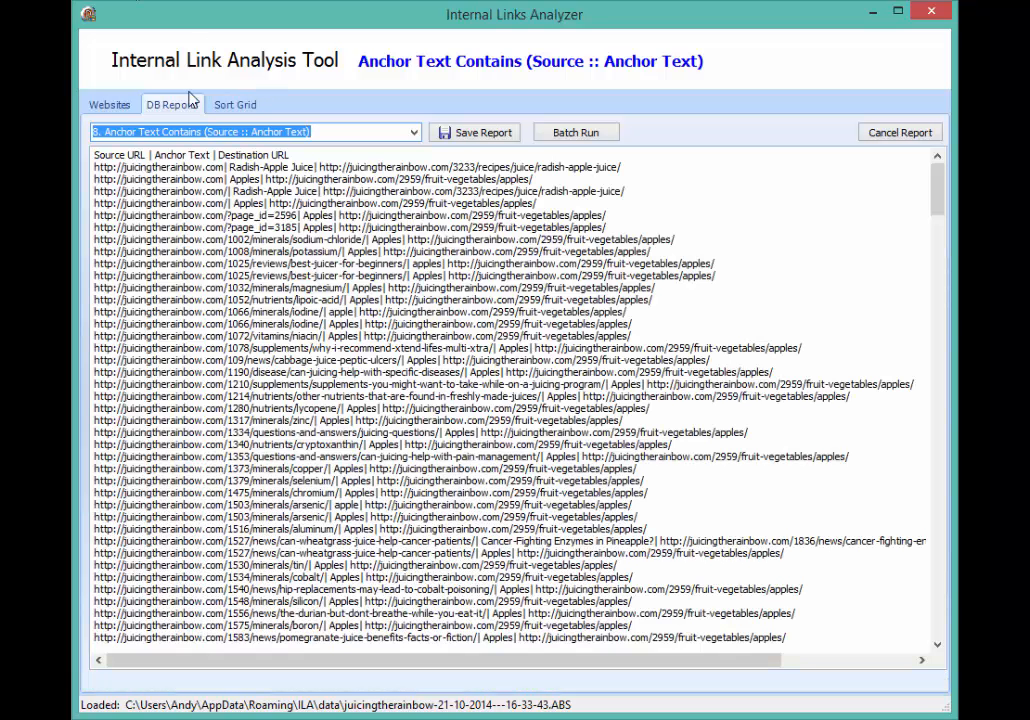
{"action": "left_click", "coordinate": [236, 106]}
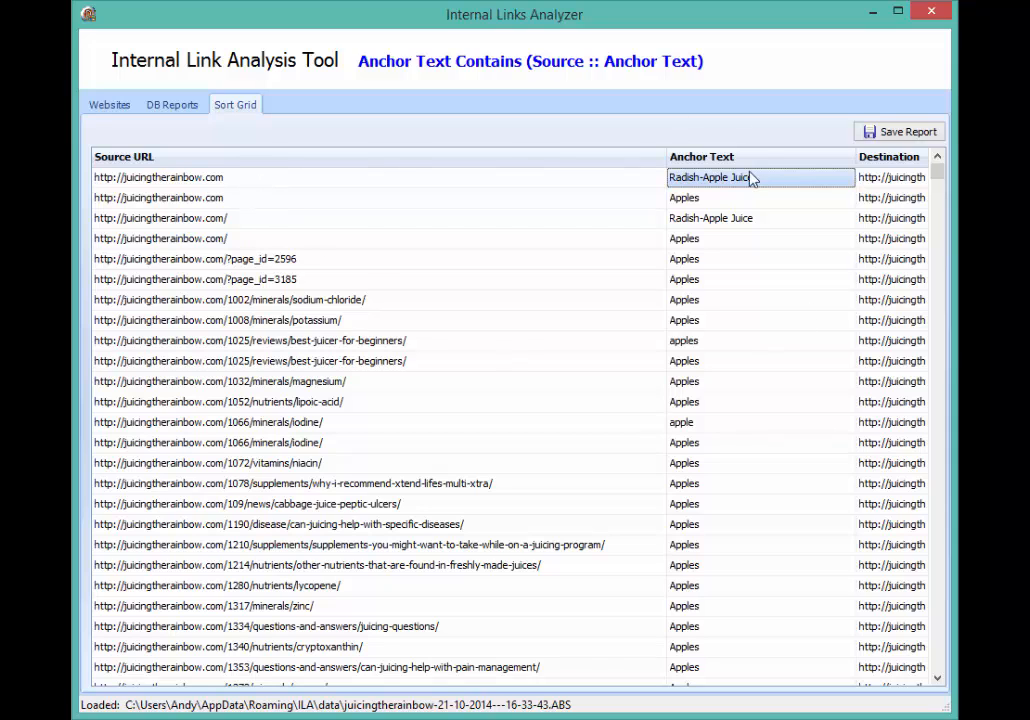
- Narrow the Source URL column to reveal the full destination URLs, and sort the grid first by Destination URL and finally by Anchor Text
{"action": "left_click_drag", "start_coordinate": [665, 160], "coordinate": [373, 160]}
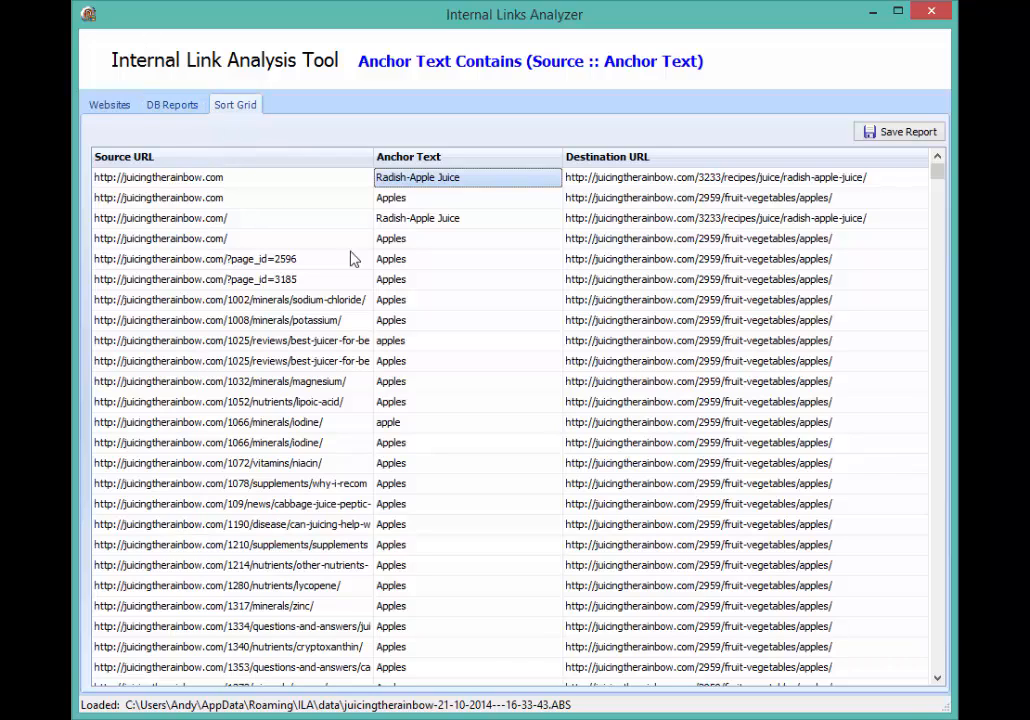
{"action": "left_click", "coordinate": [655, 158]}
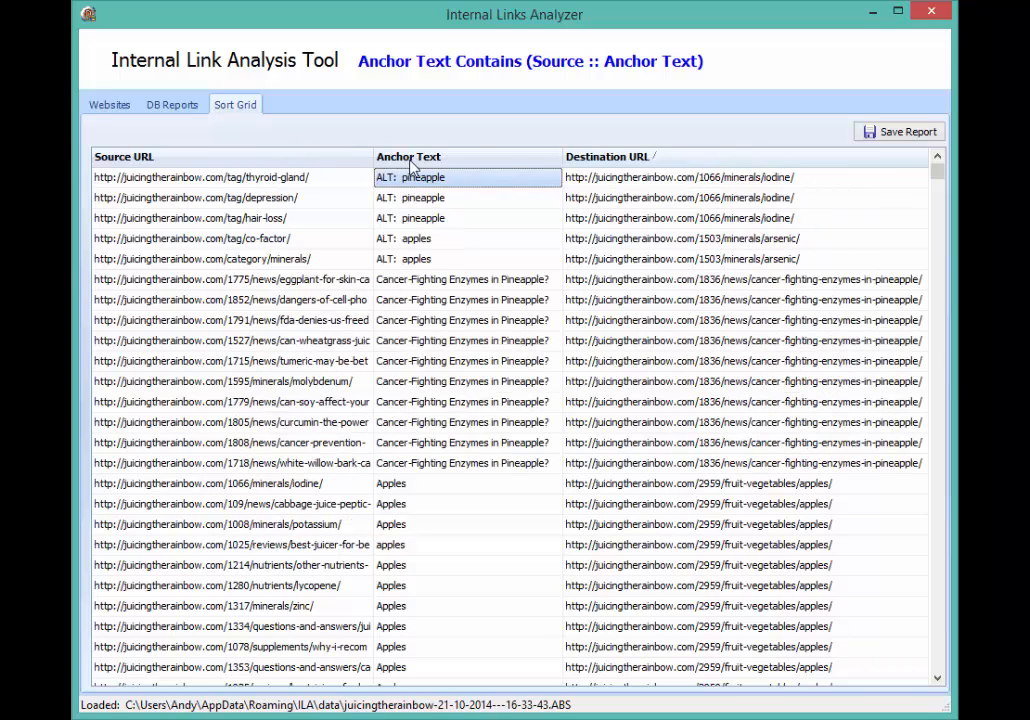
{"action": "left_click", "coordinate": [496, 160]}
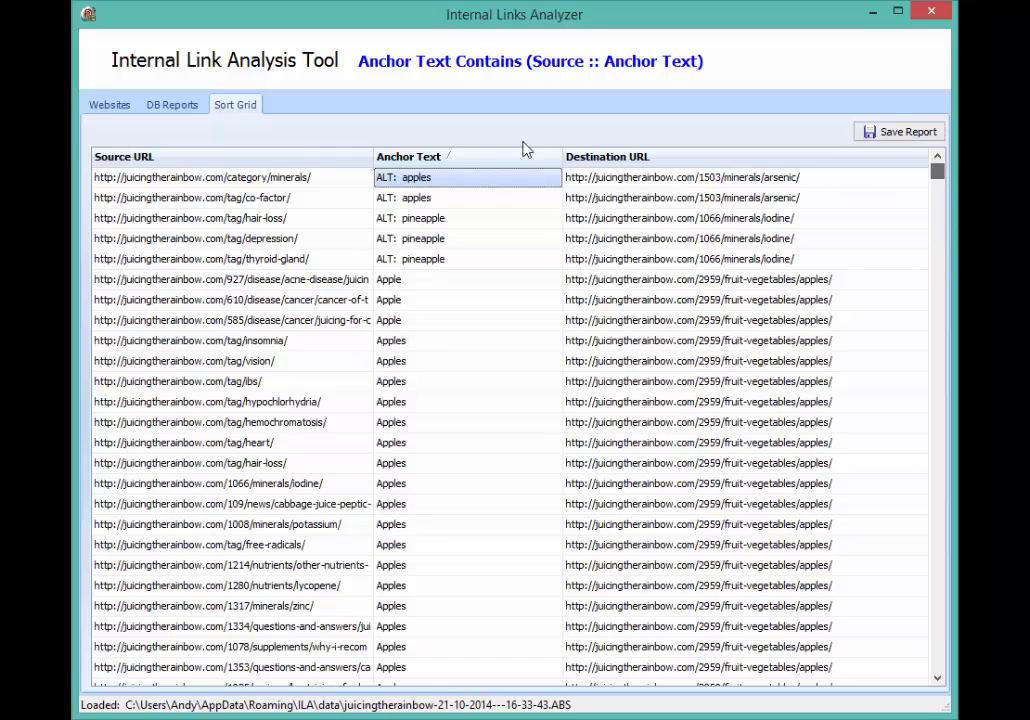
{"action": "left_click", "coordinate": [493, 158]}
- Compare the last "ALT: pineapple" row with the "Apple" anchor-text rows beneath it and examine their destination URLs
{"action": "left_click", "coordinate": [425, 259]}
{"action": "left_click", "coordinate": [440, 285]}
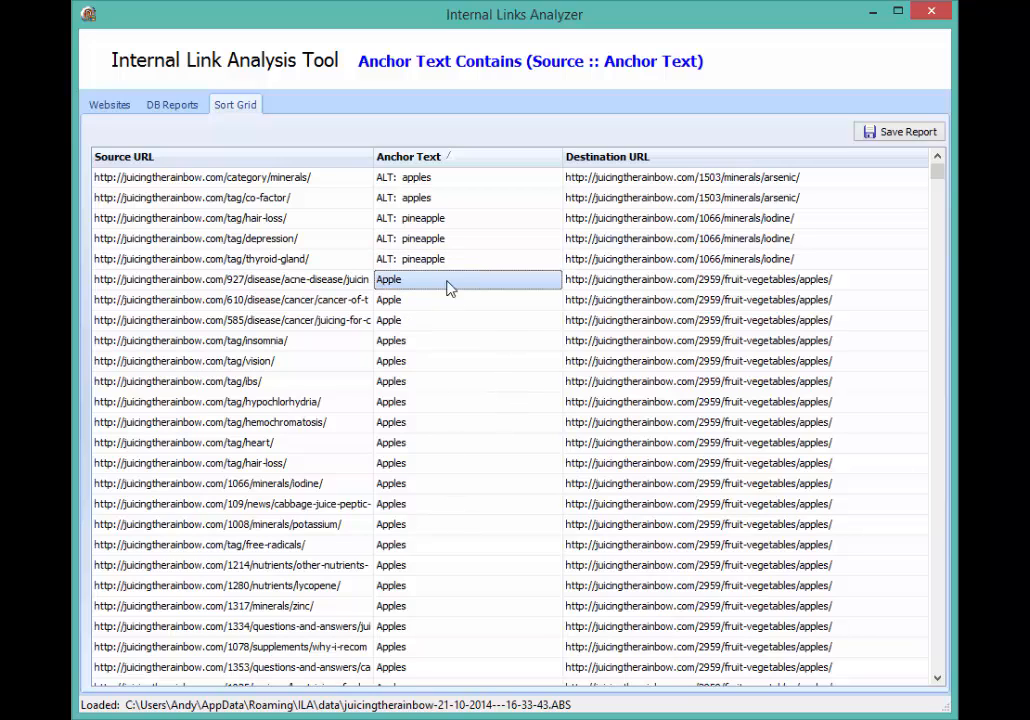
{"action": "left_click", "coordinate": [451, 322]}
{"action": "left_click", "coordinate": [447, 298]}
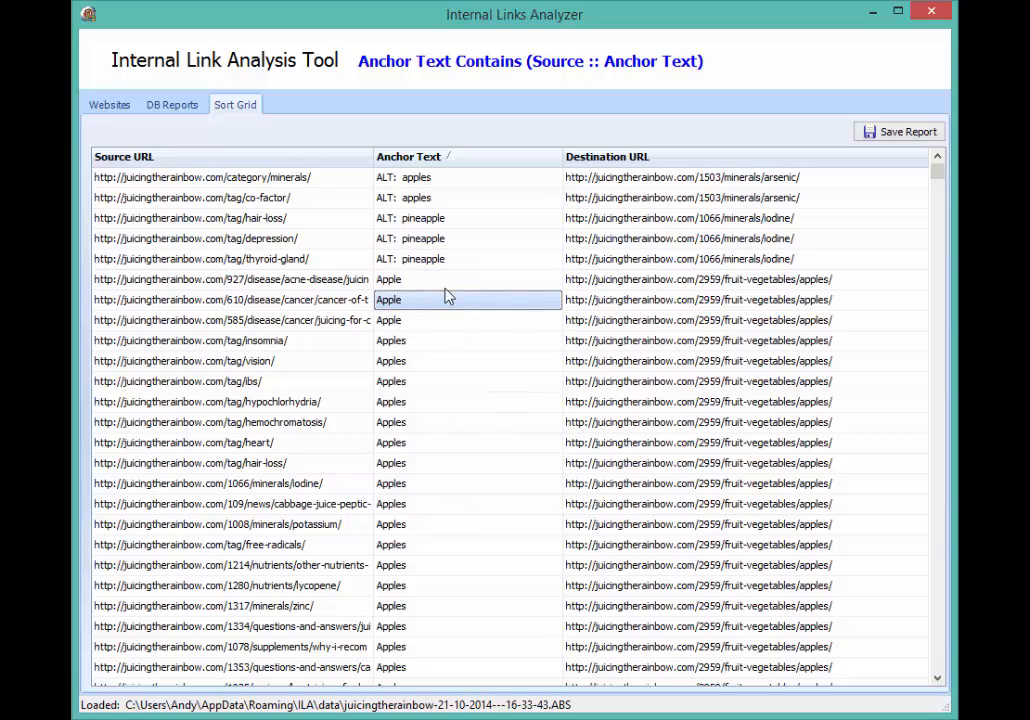
{"action": "left_click", "coordinate": [445, 287]}
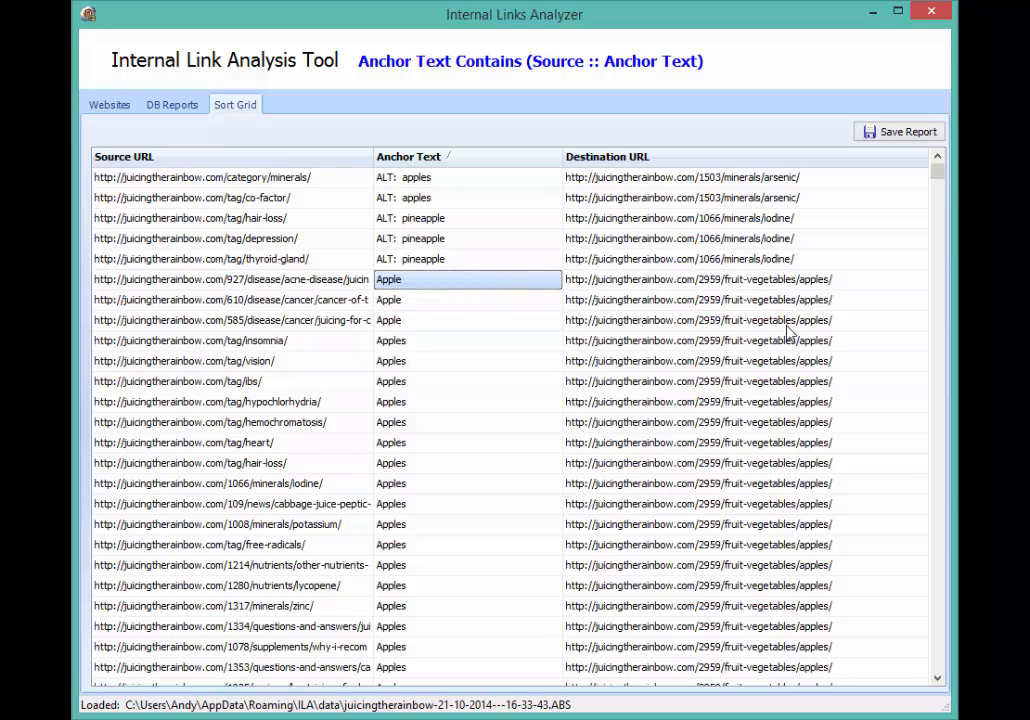
- Go through the "Apples" anchor-text rows from the /tag/insomnia/ source page to /tag/autism/, comparing their source and destination URLs
{"action": "left_click", "coordinate": [430, 344]}
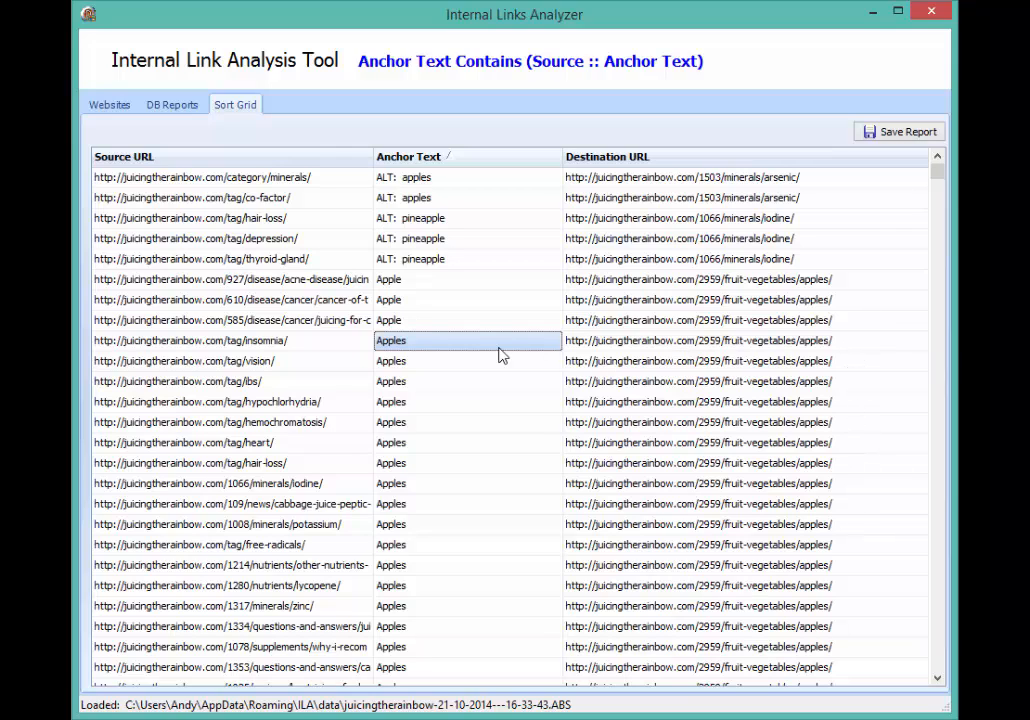
{"action": "key", "text": "Down"}
{"action": "key", "text": "Down"}
{"action": "key", "text": "Down"}
{"action": "key", "text": "Down"}
{"action": "key", "text": "Down"}
{"action": "key", "text": "Down"}
{"action": "key", "text": "Down"}
{"action": "key", "text": "Down"}
{"action": "key", "text": "Down"}
{"action": "key", "text": "Down"}
{"action": "key", "text": "Down"}
{"action": "key", "text": "Down"}
{"action": "key", "text": "Down"}
{"action": "key", "text": "Down"}
{"action": "key", "text": "Down"}
{"action": "key", "text": "Down"}
{"action": "key", "text": "Down"}
{"action": "key", "text": "Down"}
{"action": "key", "text": "Down"}
{"action": "key", "text": "Down"}
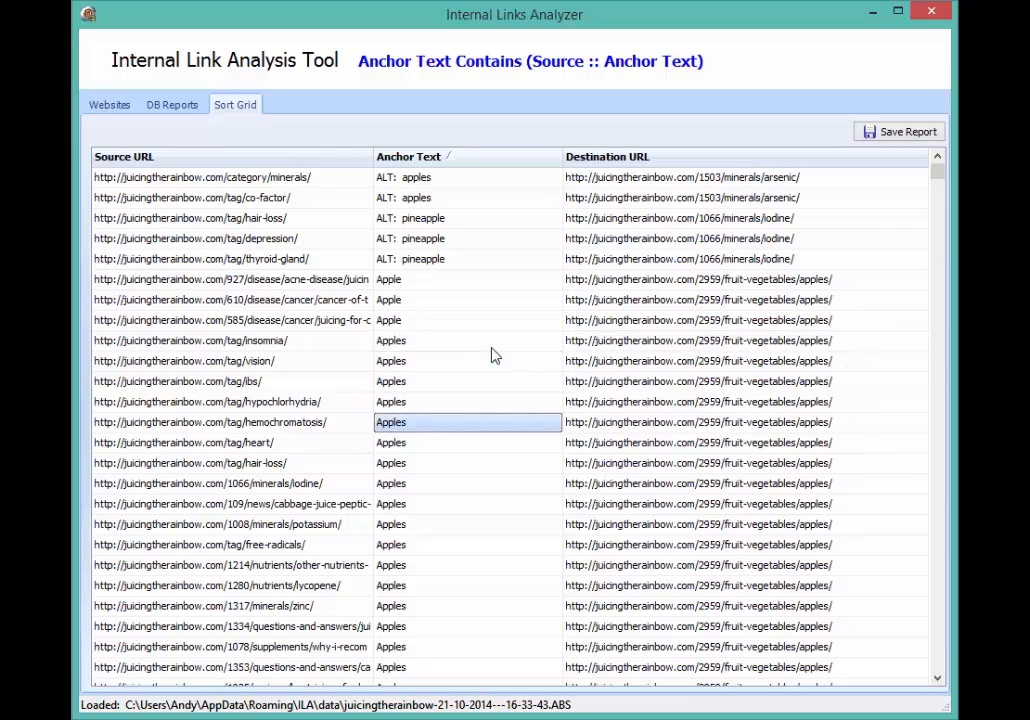
{"action": "key", "text": "Down"}
{"action": "key", "text": "Down"}
{"action": "key", "text": "Down"}
{"action": "key", "text": "Down"}
{"action": "key", "text": "Down"}
{"action": "key", "text": "Down"}
{"action": "key", "text": "Down"}
{"action": "key", "text": "Down"}
{"action": "key", "text": "Down"}
{"action": "key", "text": "Down"}
{"action": "key", "text": "Down"}
{"action": "key", "text": "Down"}
{"action": "key", "text": "Down"}
{"action": "key", "text": "Down"}
{"action": "key", "text": "Down"}
{"action": "key", "text": "Down"}
{"action": "key", "text": "Down"}
{"action": "key", "text": "Down"}
{"action": "key", "text": "Down"}
{"action": "key", "text": "Down"}
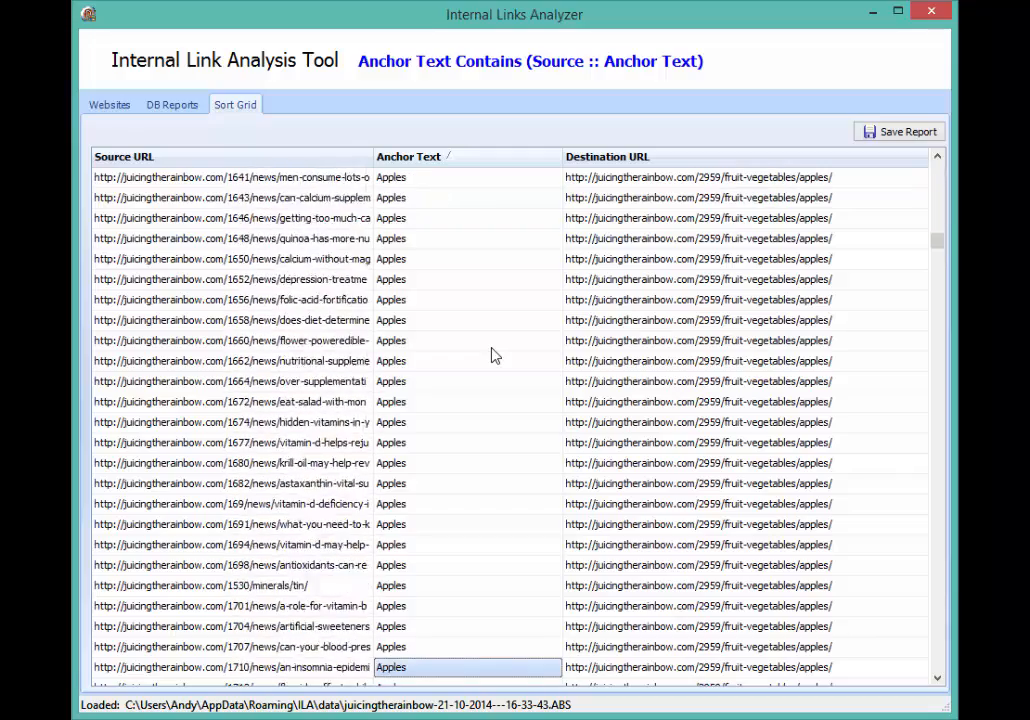
{"action": "key", "text": "Down"}
{"action": "key", "text": "Down"}
{"action": "key", "text": "Down"}
{"action": "key", "text": "Down"}
{"action": "key", "text": "Down"}
{"action": "key", "text": "Down"}
{"action": "key", "text": "Down"}
{"action": "key", "text": "Down"}
{"action": "key", "text": "Down"}
{"action": "key", "text": "Down"}
{"action": "key", "text": "Down"}
{"action": "key", "text": "Down"}
{"action": "key", "text": "Down"}
{"action": "key", "text": "Down"}
{"action": "key", "text": "Down"}
{"action": "key", "text": "Down"}
{"action": "key", "text": "Down"}
{"action": "key", "text": "Down"}
{"action": "key", "text": "Down"}
{"action": "key", "text": "Down"}
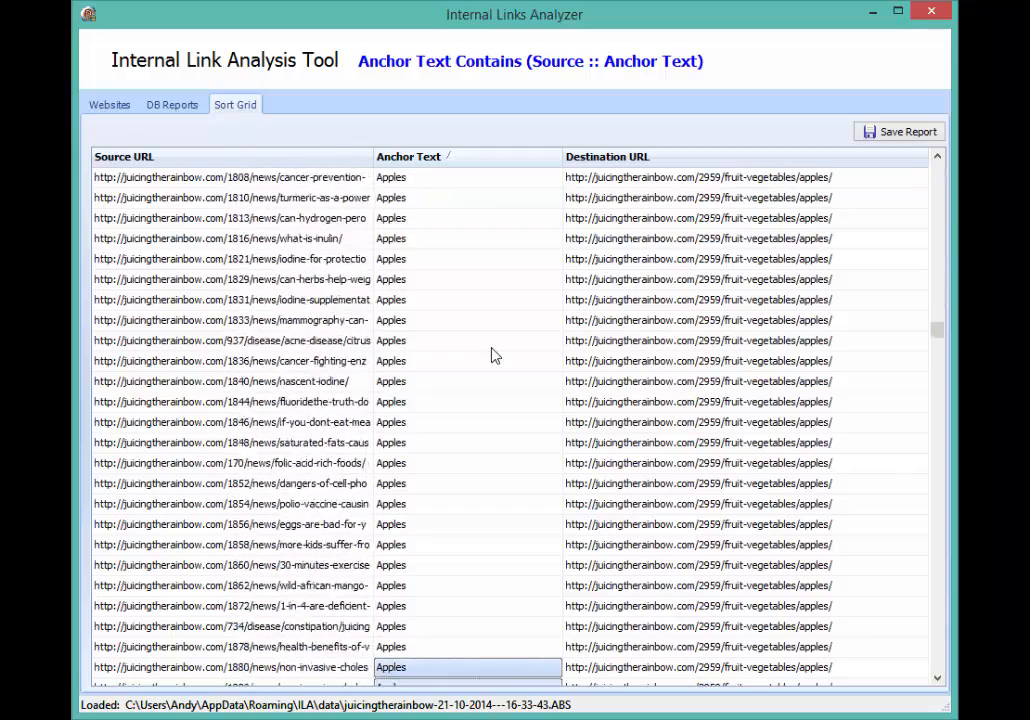
{"action": "key", "text": "Down"}
{"action": "key", "text": "Down"}
{"action": "key", "text": "Down"}
{"action": "key", "text": "Down"}
{"action": "key", "text": "Down"}
{"action": "key", "text": "Down"}
{"action": "key", "text": "Down"}
{"action": "key", "text": "Down"}
{"action": "key", "text": "Down"}
{"action": "key", "text": "Down"}
{"action": "key", "text": "Down"}
{"action": "key", "text": "Down"}
{"action": "key", "text": "Down"}
{"action": "key", "text": "Down"}
{"action": "key", "text": "Down"}
{"action": "key", "text": "Down"}
{"action": "key", "text": "Down"}
{"action": "key", "text": "Down"}
{"action": "key", "text": "Down"}
{"action": "key", "text": "Down"}
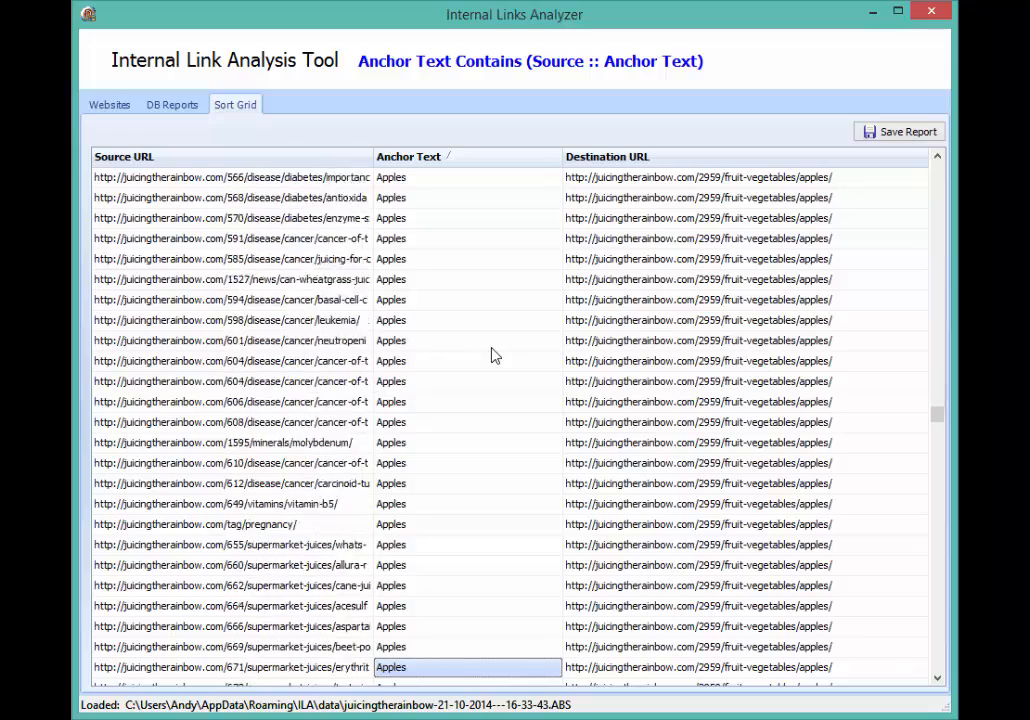
{"action": "key", "text": "Down"}
{"action": "key", "text": "Down"}
{"action": "key", "text": "Down"}
{"action": "key", "text": "Down"}
{"action": "key", "text": "Down"}
{"action": "key", "text": "Down"}
{"action": "key", "text": "Down"}
{"action": "key", "text": "Down"}
{"action": "key", "text": "Down"}
{"action": "key", "text": "Down"}
{"action": "key", "text": "Down"}
{"action": "key", "text": "Down"}
{"action": "key", "text": "Down"}
{"action": "key", "text": "Down"}
{"action": "key", "text": "Down"}
{"action": "key", "text": "Down"}
{"action": "key", "text": "Down"}
{"action": "key", "text": "Down"}
{"action": "key", "text": "Down"}
{"action": "key", "text": "Down"}
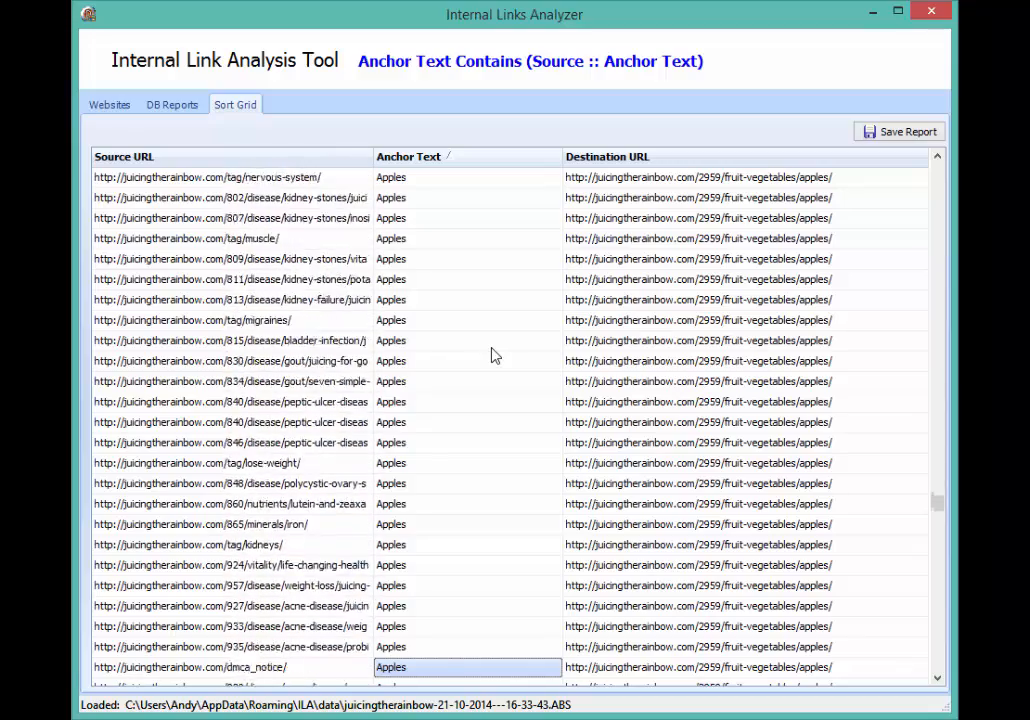
{"action": "key", "text": "Down"}
{"action": "key", "text": "Down"}
{"action": "key", "text": "Down"}
{"action": "key", "text": "Down"}
{"action": "key", "text": "Down"}
{"action": "key", "text": "Down"}
{"action": "key", "text": "Down"}
{"action": "key", "text": "Down"}
{"action": "key", "text": "Down"}
{"action": "key", "text": "Down"}
{"action": "key", "text": "Down"}
{"action": "key", "text": "Down"}
{"action": "key", "text": "Down"}
{"action": "key", "text": "Down"}
{"action": "key", "text": "Down"}
{"action": "key", "text": "Down"}
{"action": "key", "text": "Down"}
{"action": "key", "text": "Down"}
{"action": "key", "text": "Down"}
{"action": "key", "text": "Down"}
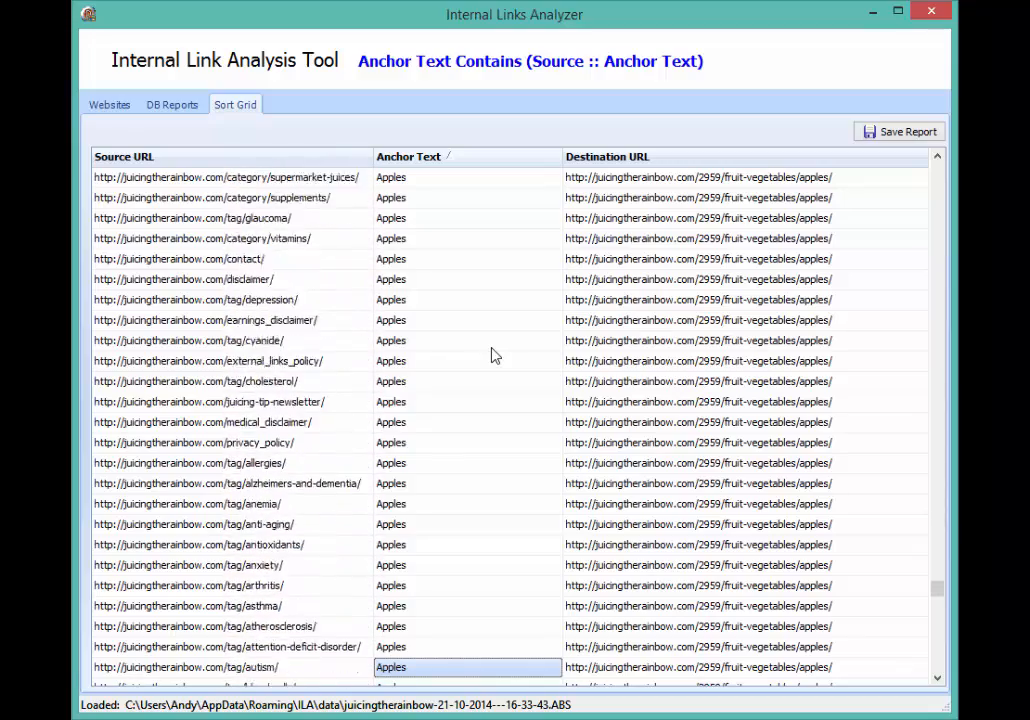
- Go past the last "Apples" rows and examine the source and destination URLs of the "Cancer-Fighting Enzymes in Pineapple?" anchors
{"action": "key", "text": "Up"}
{"action": "key", "text": "Up"}
{"action": "key", "text": "Up"}
{"action": "key", "text": "Up"}
{"action": "key", "text": "Up"}
{"action": "key", "text": "Up"}
{"action": "key", "text": "Up"}
{"action": "key", "text": "Up"}
{"action": "key", "text": "Up"}
{"action": "key", "text": "Up"}
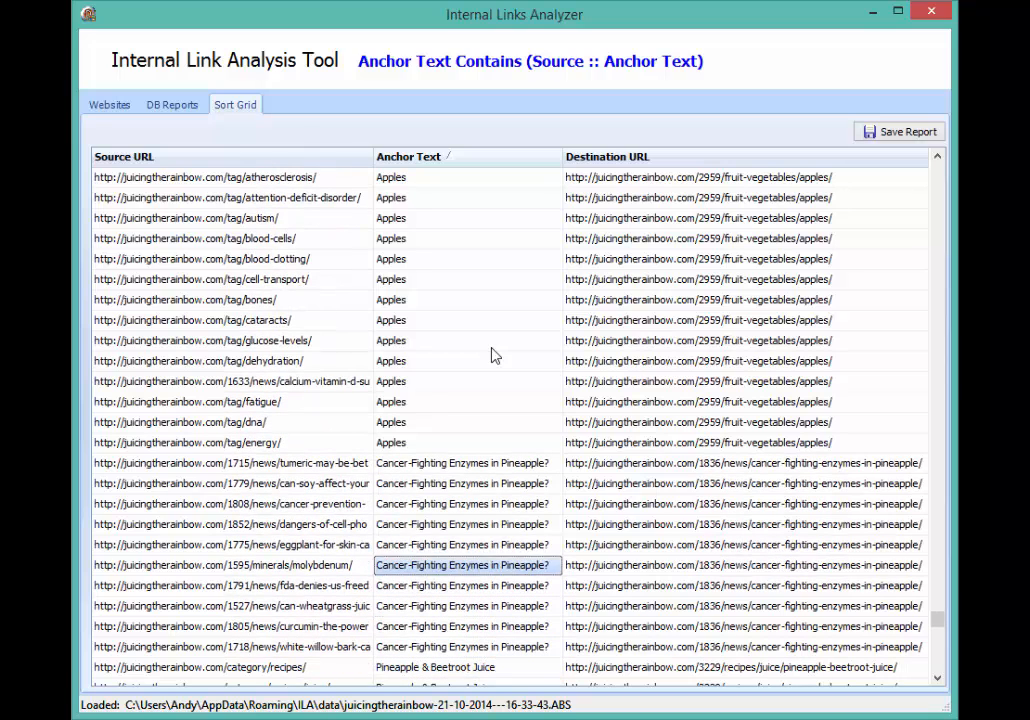
{"action": "key", "text": "Down"}
{"action": "key", "text": "Down"}
{"action": "key", "text": "Down"}
{"action": "key", "text": "Down"}
{"action": "key", "text": "Down"}
{"action": "key", "text": "Down"}
{"action": "key", "text": "Down"}
{"action": "key", "text": "Down"}
{"action": "key", "text": "Down"}
{"action": "key", "text": "Down"}
{"action": "key", "text": "Down"}
{"action": "key", "text": "Down"}
{"action": "key", "text": "Down"}
{"action": "key", "text": "Down"}
{"action": "key", "text": "Down"}
{"action": "key", "text": "Down"}
{"action": "key", "text": "Down"}
{"action": "key", "text": "Down"}
{"action": "key", "text": "Down"}
{"action": "key", "text": "Down"}
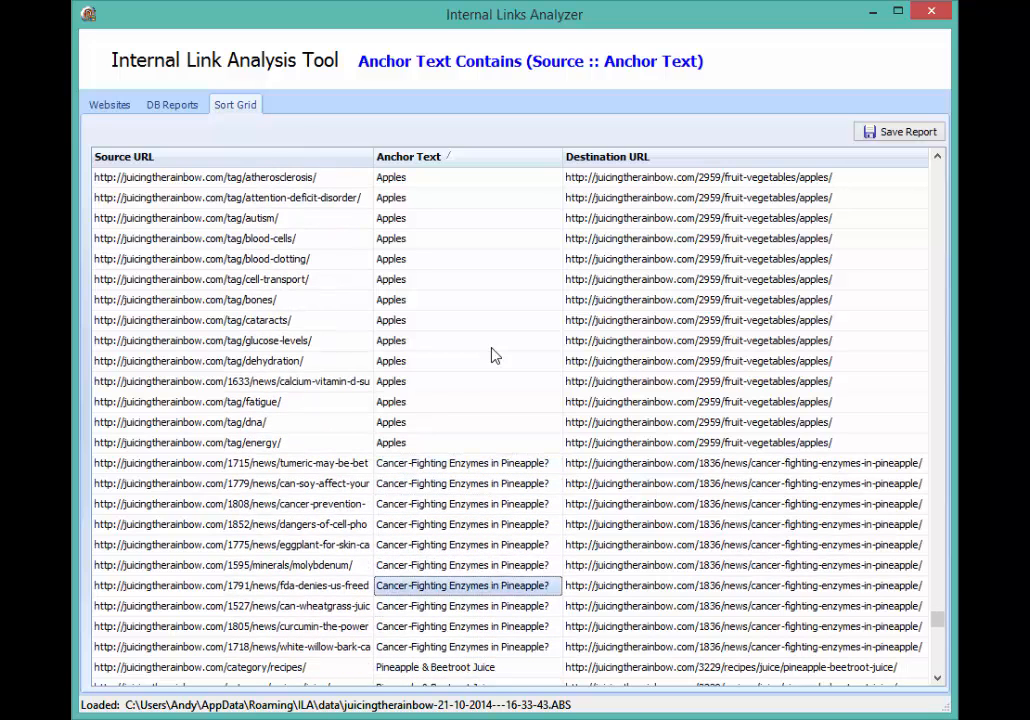
- Review the "Pineapple & Beetroot Juice" and "Radish-Apple Juice" anchors, and select the first lowercase "apple" anchor row
{"action": "key", "text": "Up"}
{"action": "key", "text": "Up"}
{"action": "key", "text": "Up"}
{"action": "key", "text": "Up"}
{"action": "key", "text": "Up"}
{"action": "key", "text": "Up"}
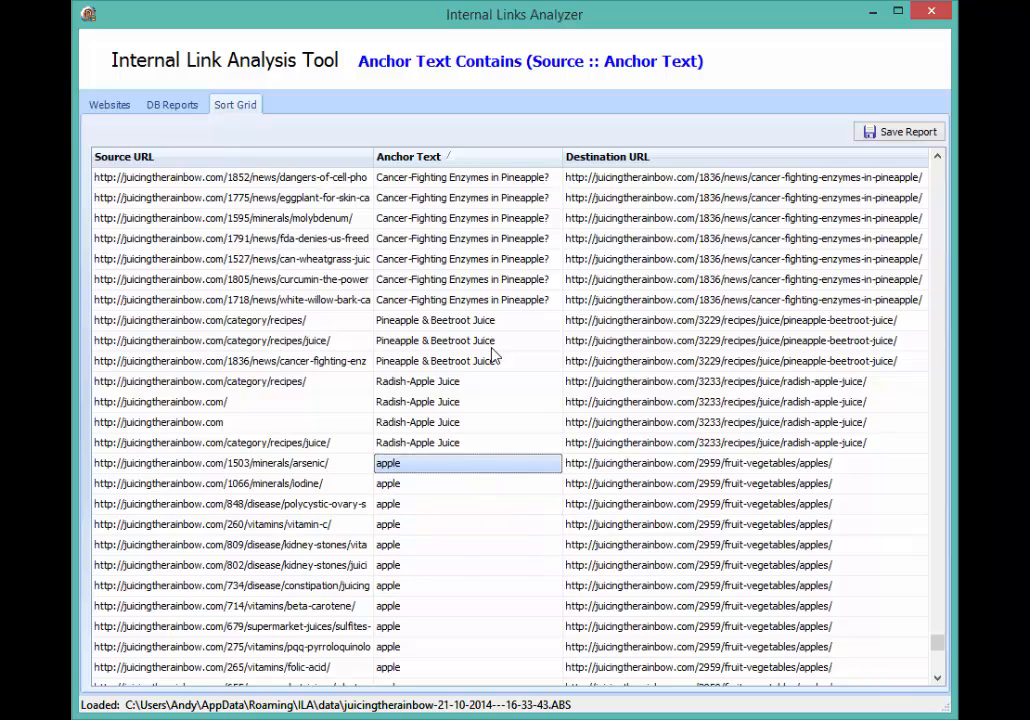
- Go through the lowercase "apple" and "apples" anchor rows down to the "small apples" row, comparing their source and destination URLs
{"action": "key", "text": "Down"}
{"action": "key", "text": "Down"}
{"action": "key", "text": "Down"}
{"action": "key", "text": "Down"}
{"action": "key", "text": "Down"}
{"action": "key", "text": "Down"}
{"action": "key", "text": "Down"}
{"action": "key", "text": "Down"}
{"action": "key", "text": "Down"}
{"action": "key", "text": "Down"}
{"action": "key", "text": "Down"}
{"action": "key", "text": "Down"}
{"action": "key", "text": "Down"}
{"action": "key", "text": "Down"}
{"action": "key", "text": "Down"}
{"action": "key", "text": "Down"}
{"action": "key", "text": "Down"}
{"action": "key", "text": "Down"}
{"action": "key", "text": "Down"}
{"action": "key", "text": "Down"}
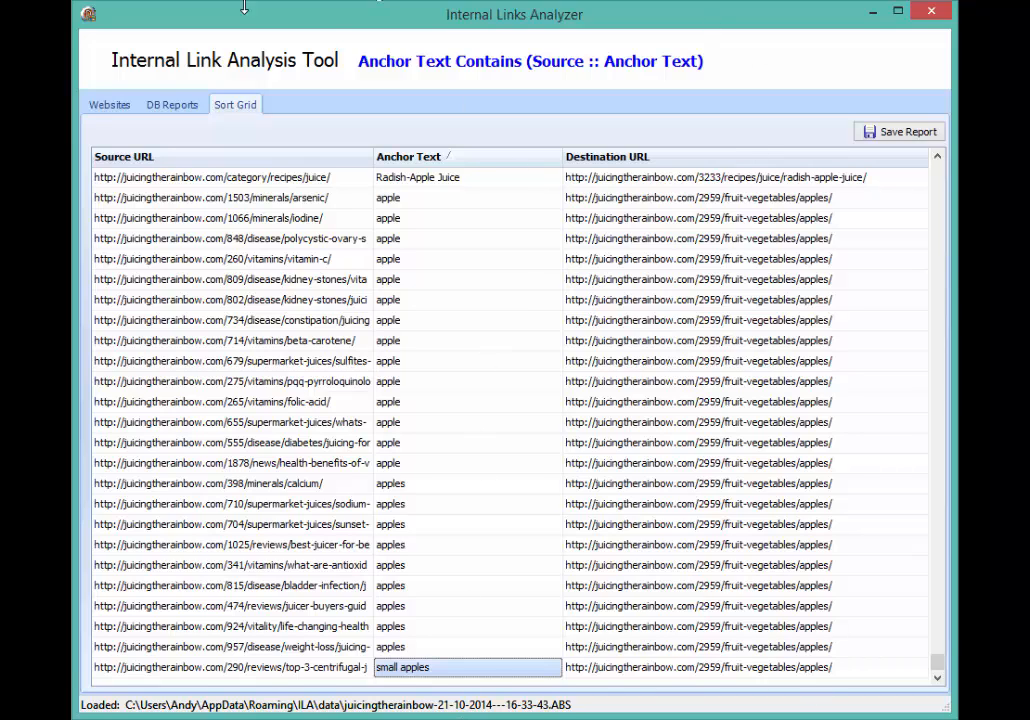
- Reload the saved Anchor Text Contains (Source :: Anchor Text) report
{"action": "left_click", "coordinate": [166, 104]}
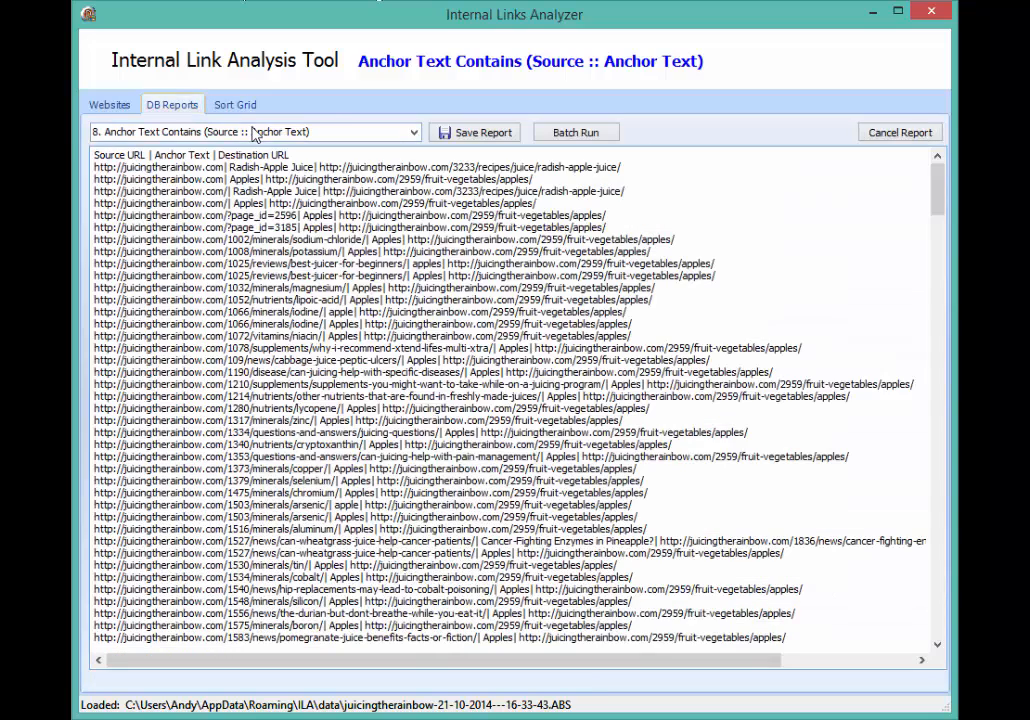
{"action": "left_click", "coordinate": [413, 132]}
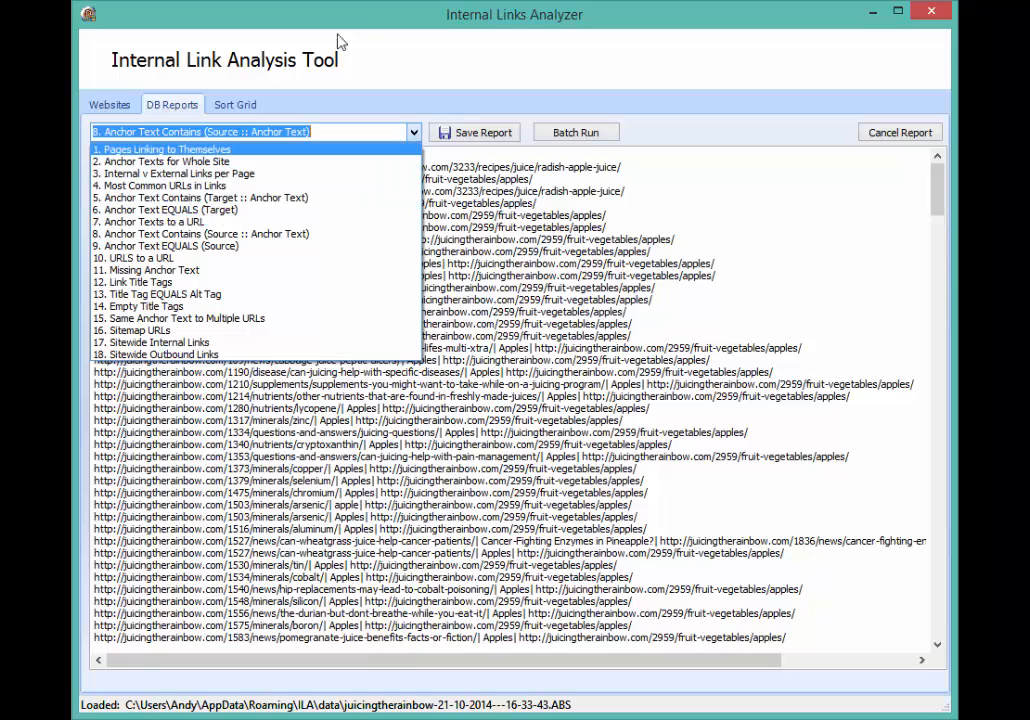
{"action": "left_click", "coordinate": [366, 25]}
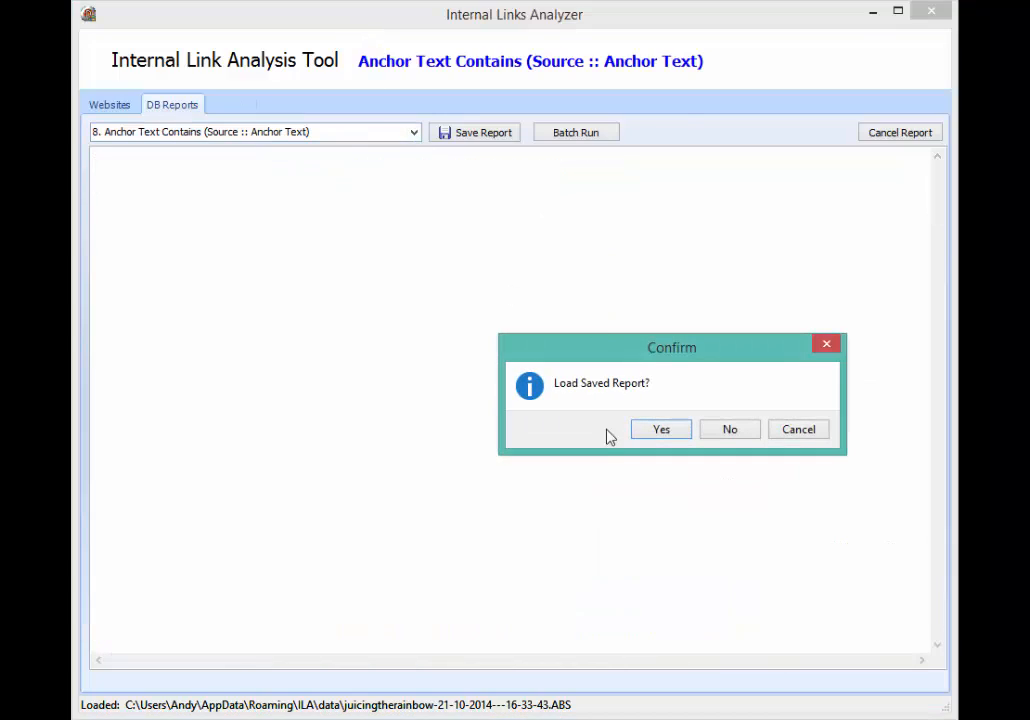
{"action": "left_click", "coordinate": [665, 429]}
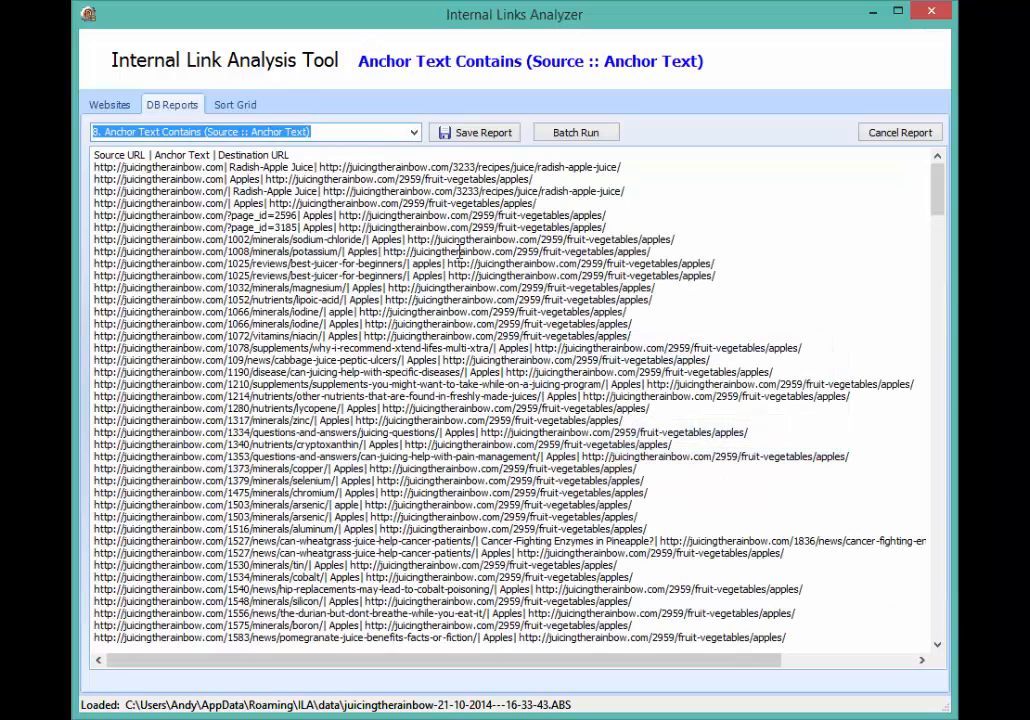
- Run the Anchor Text EQUALS (Target) report for the anchor text "asparagus"
{"action": "left_click", "coordinate": [414, 133]}
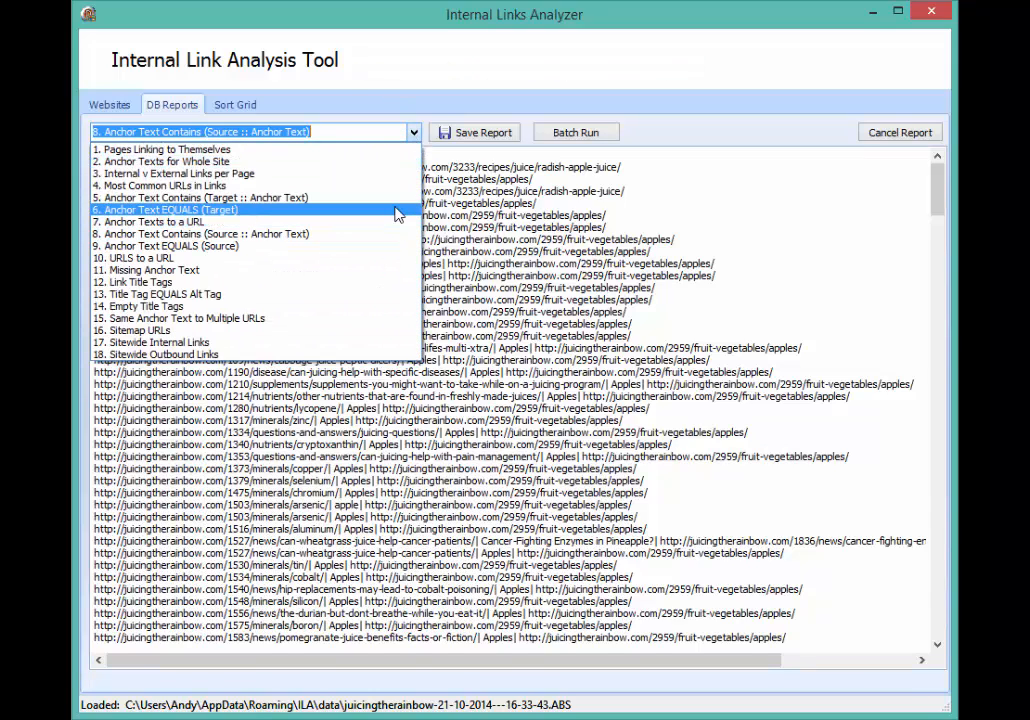
{"action": "left_click", "coordinate": [277, 212]}
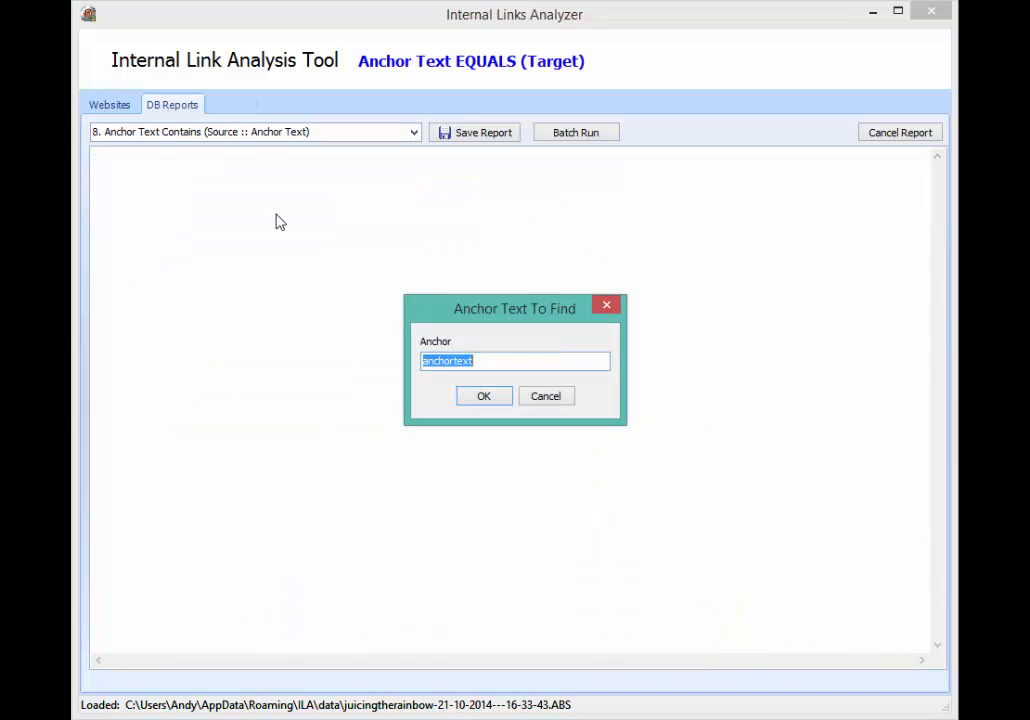
{"action": "left_click", "coordinate": [606, 305]}
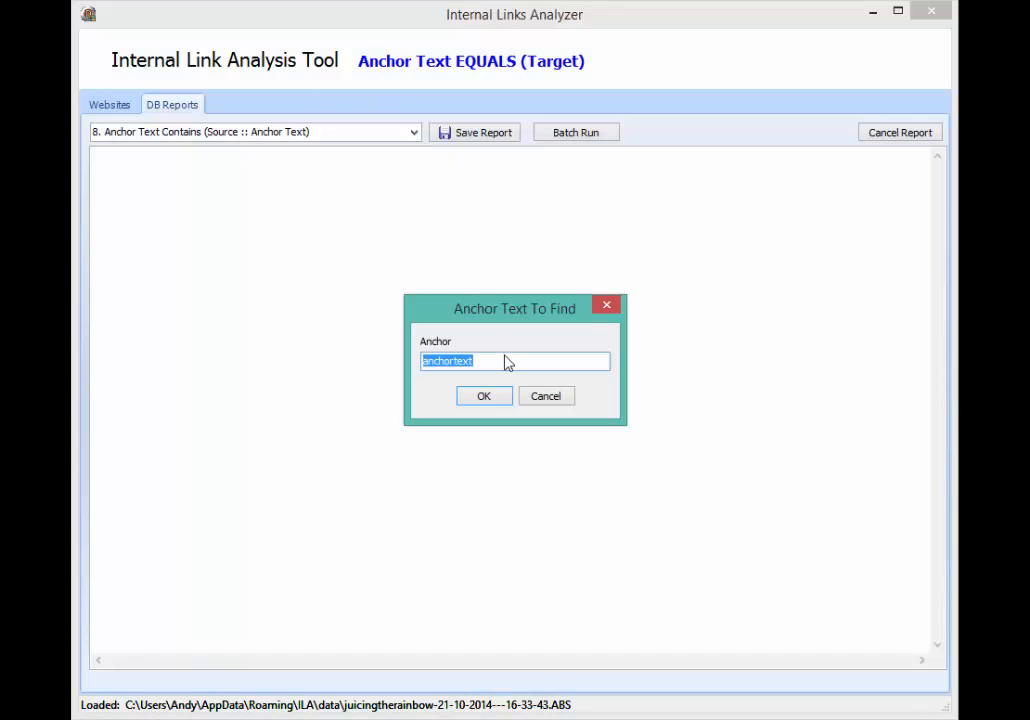
{"action": "left_click_drag", "start_coordinate": [498, 364], "coordinate": [409, 361]}
{"action": "type", "text": "asparagus"}
{"action": "left_click", "coordinate": [486, 396]}
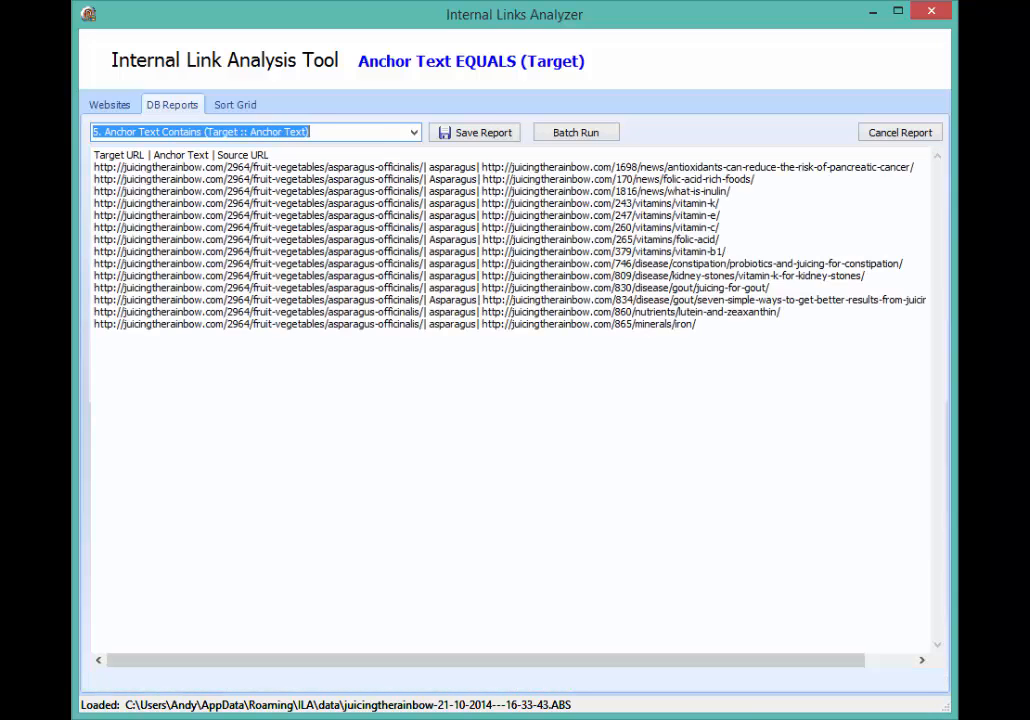
- Examine the exact-match "asparagus" rows in the sortable grid, going through their source URLs to the probiotics-and-juicing-for-constipation page
{"action": "left_click", "coordinate": [240, 105]}
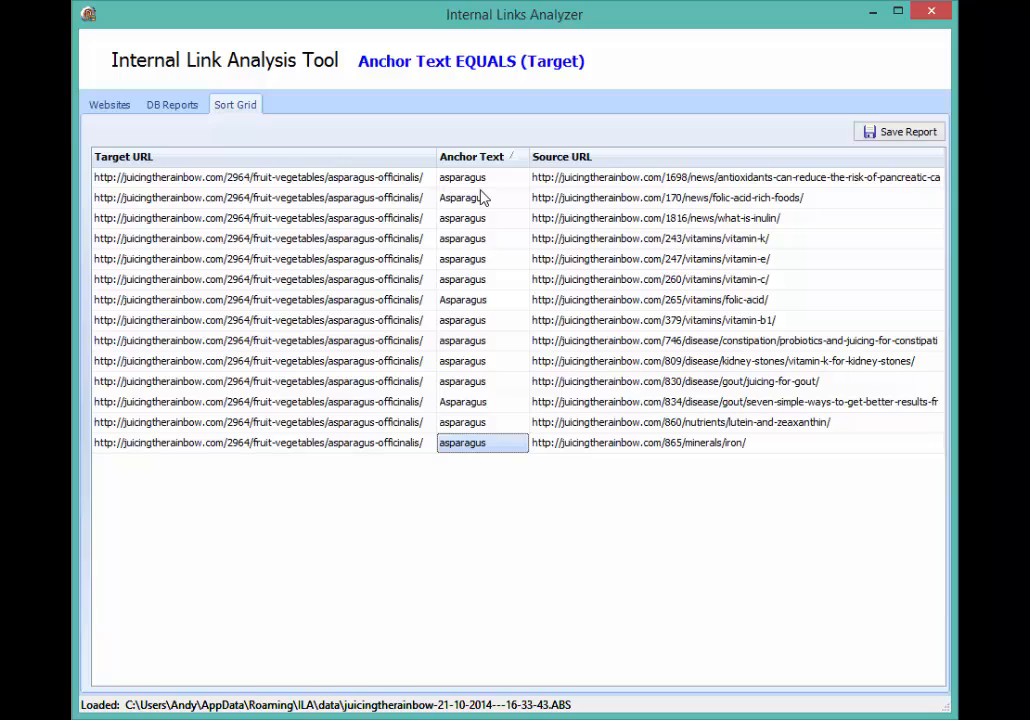
{"action": "left_click", "coordinate": [667, 179]}
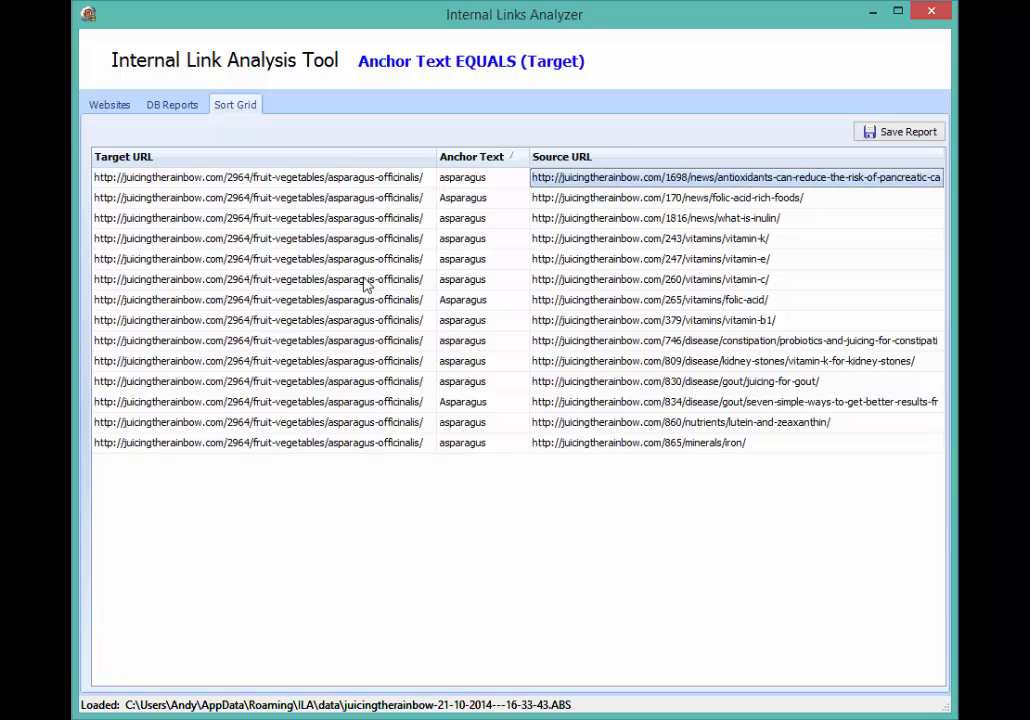
{"action": "key", "text": "Down"}
{"action": "key", "text": "Down"}
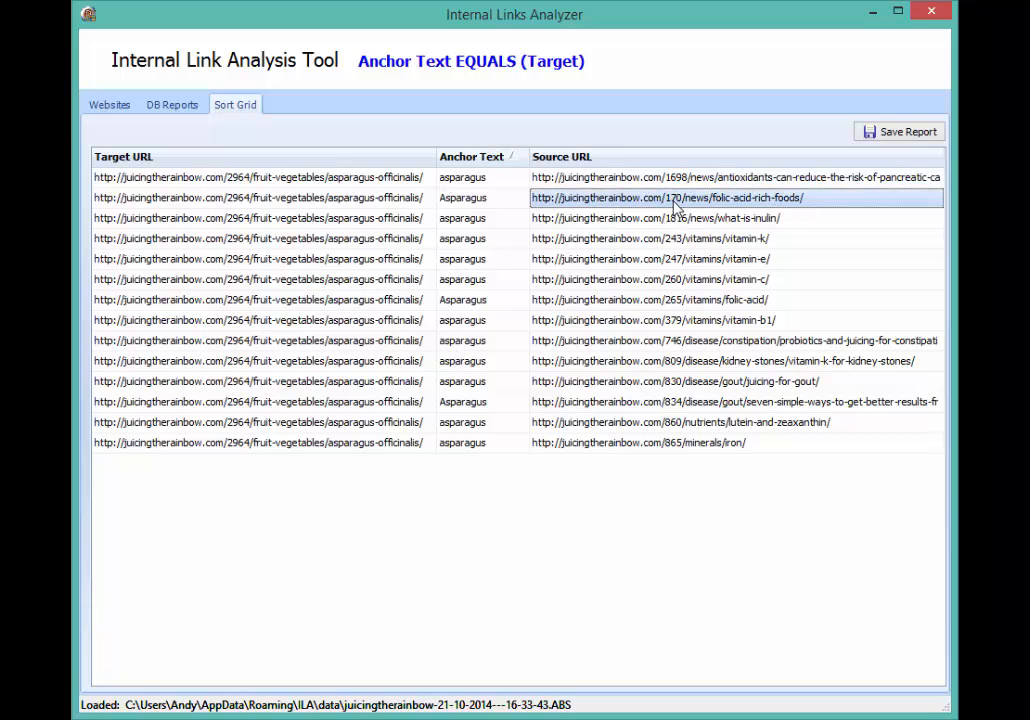
{"action": "key", "text": "Down"}
{"action": "key", "text": "Down"}
{"action": "key", "text": "Down"}
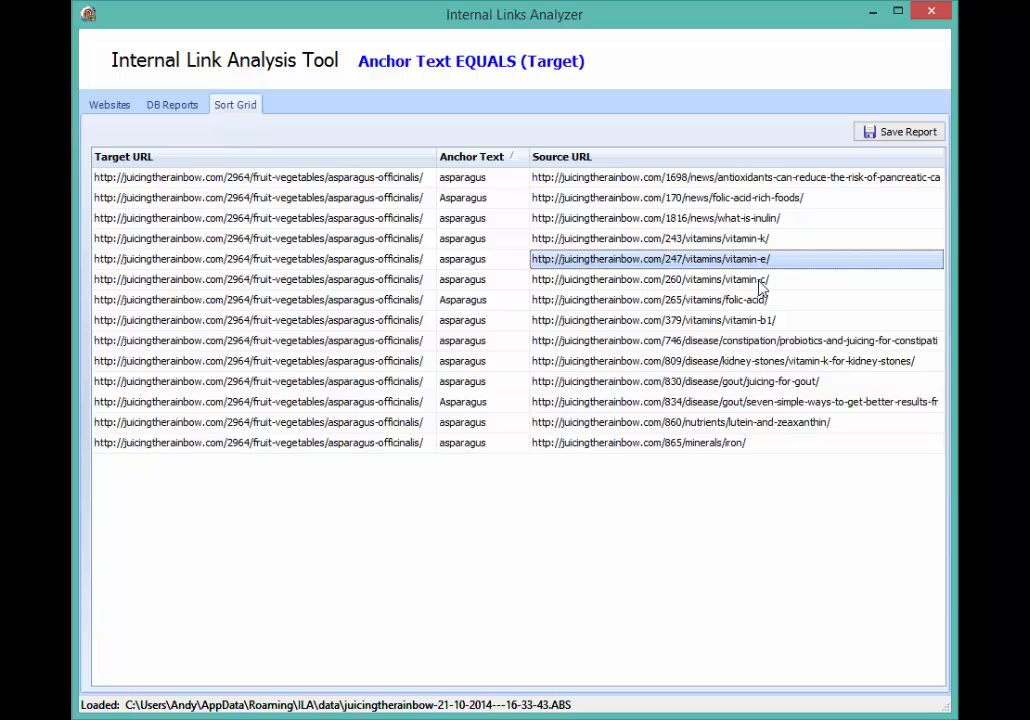
{"action": "left_click", "coordinate": [770, 340]}
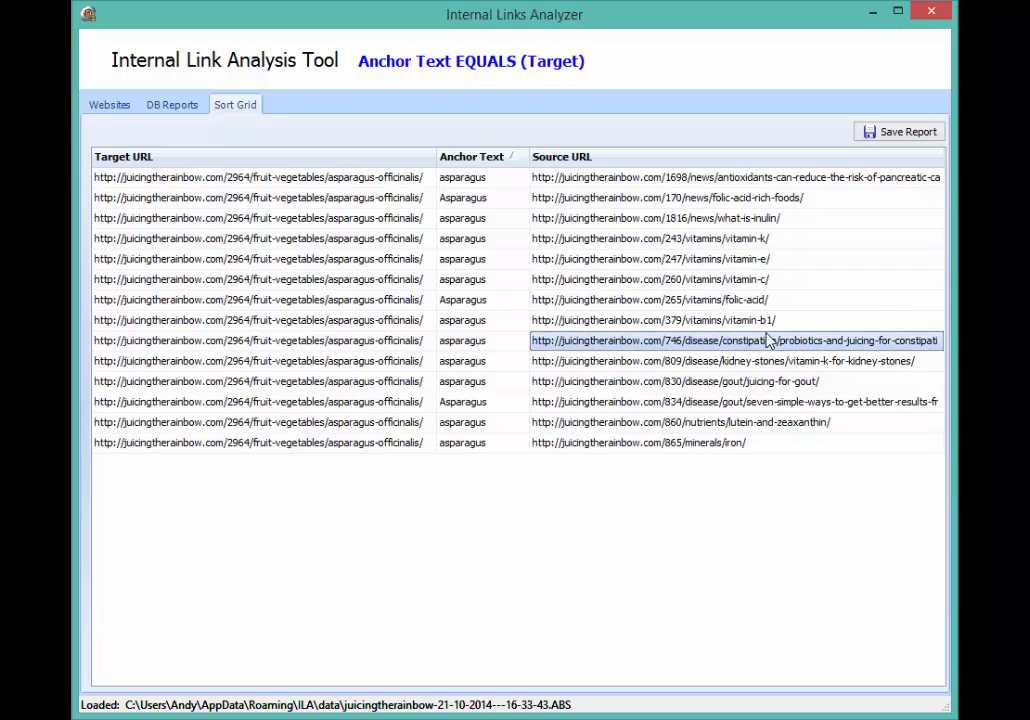
{"action": "left_click", "coordinate": [196, 108]}
{"action": "left_click", "coordinate": [412, 138]}
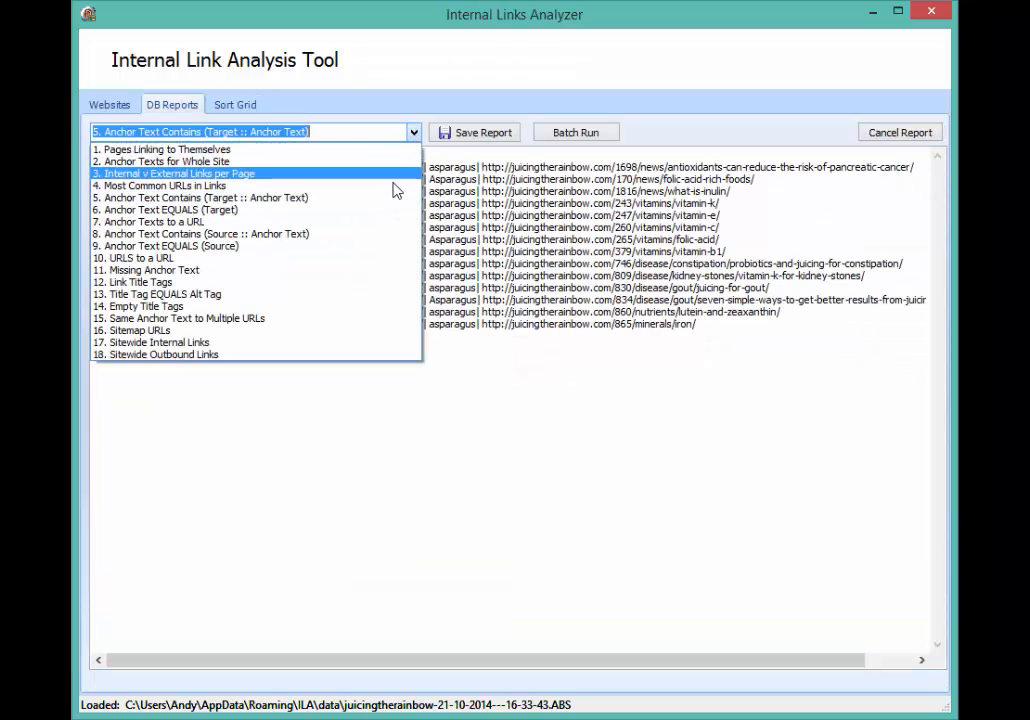
{"action": "left_click", "coordinate": [398, 210]}
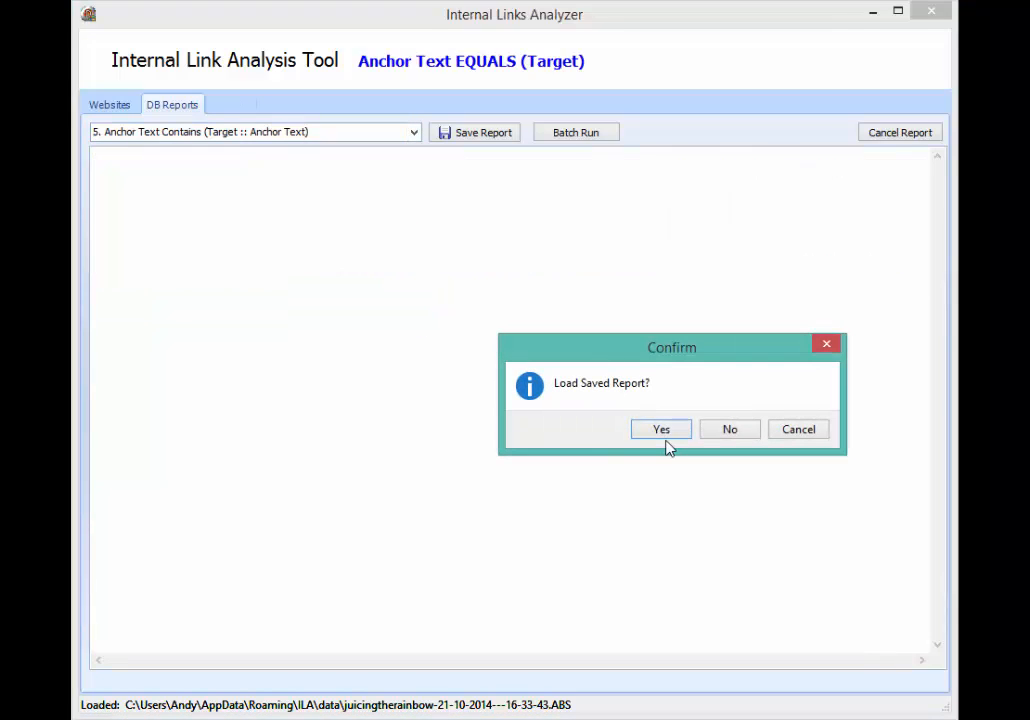
{"action": "left_click", "coordinate": [724, 431]}
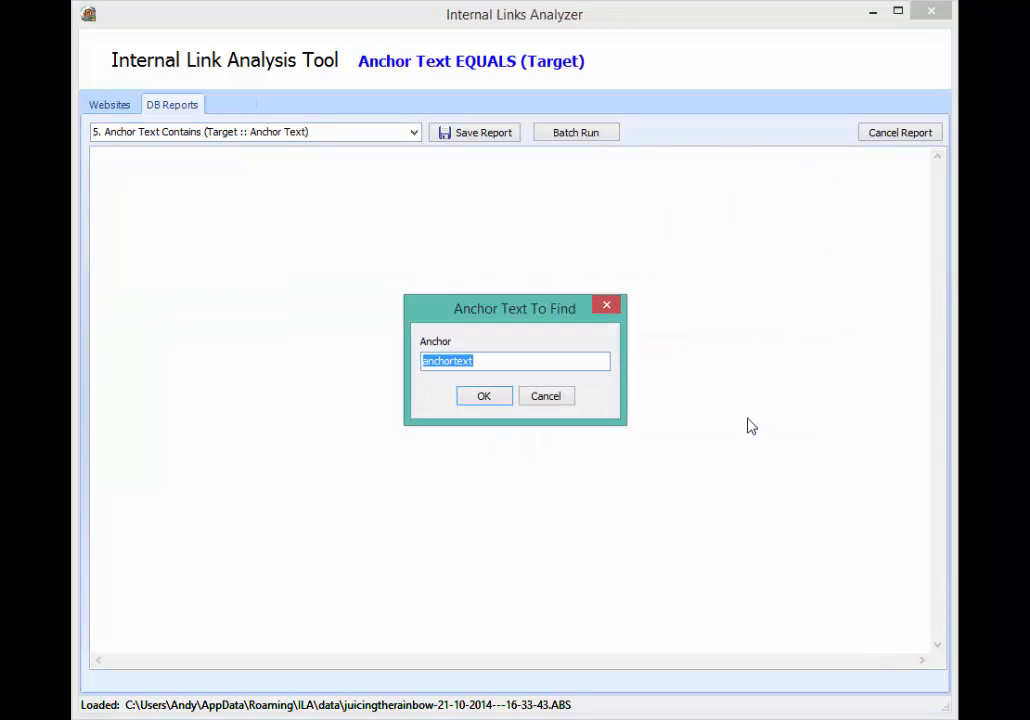
{"action": "type", "text": "as"}
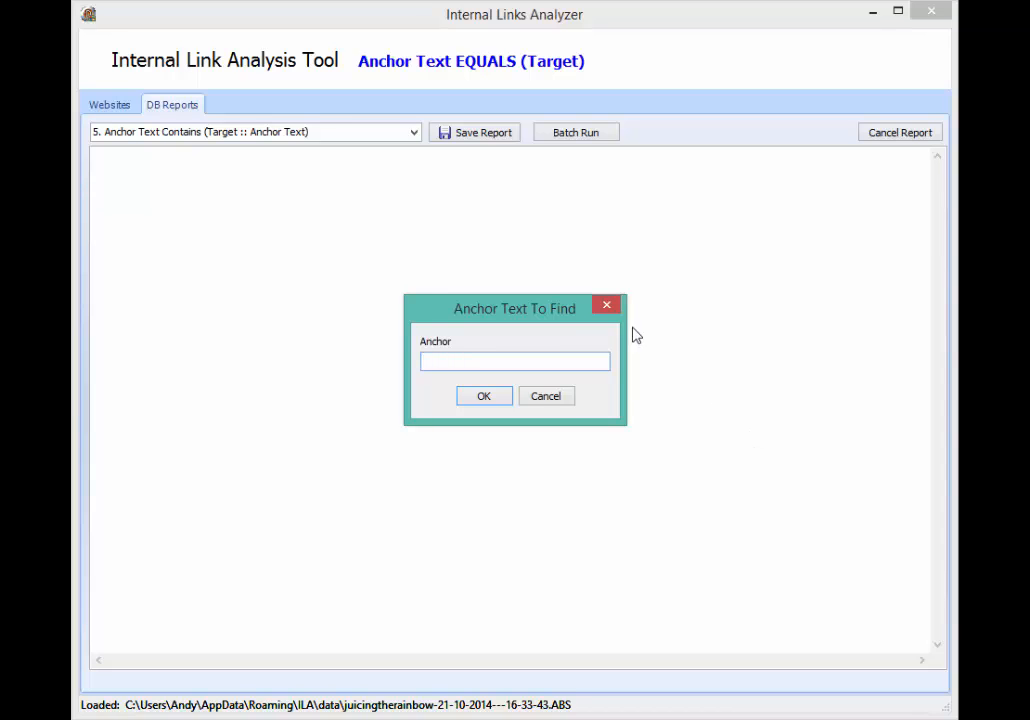
{"action": "left_click", "coordinate": [541, 400]}
- Run a fresh Anchor Text Contains (Target :: Anchor Text) report for "asparagus" instead of loading the saved one
{"action": "left_click", "coordinate": [412, 138]}
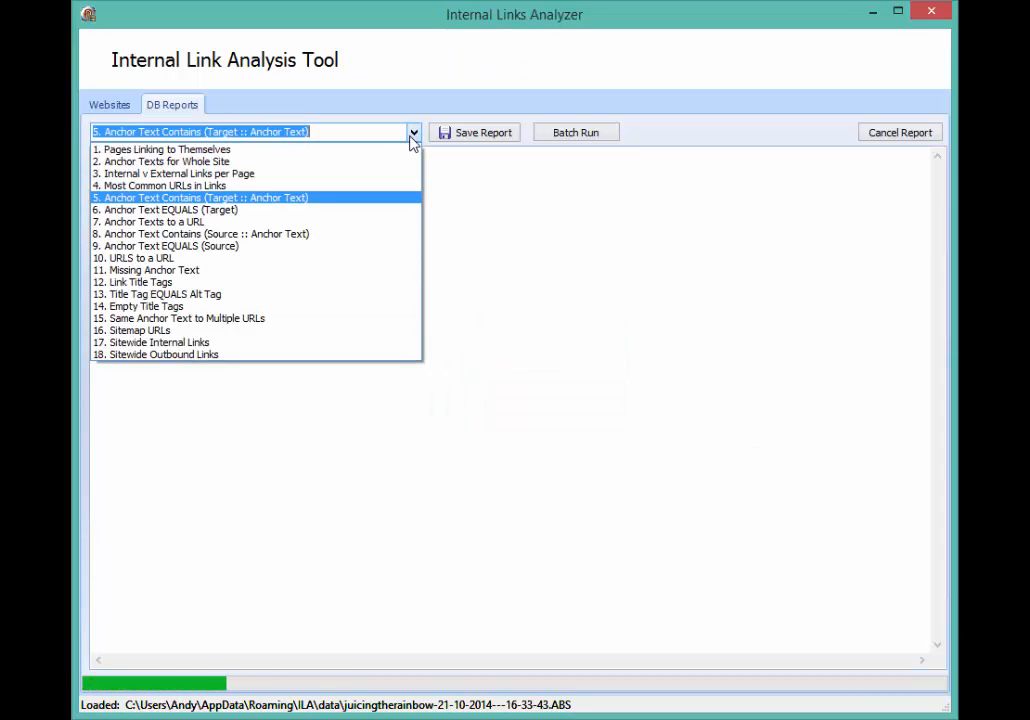
{"action": "left_click", "coordinate": [388, 209]}
{"action": "left_click", "coordinate": [714, 430]}
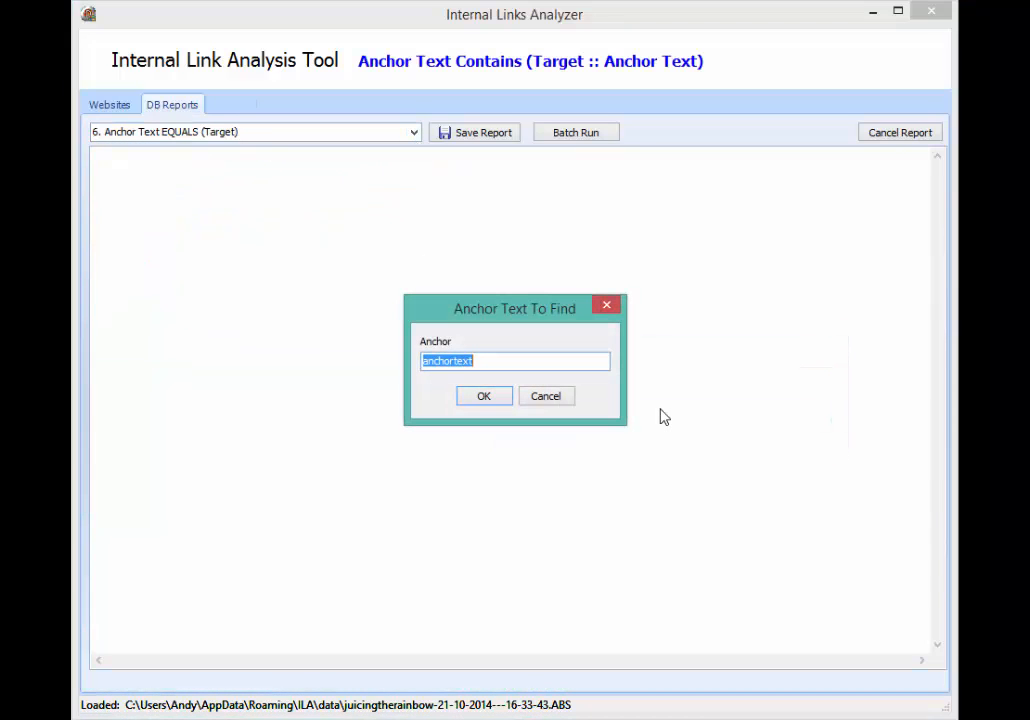
{"action": "type", "text": "asparagus"}
{"action": "key", "text": "Return"}
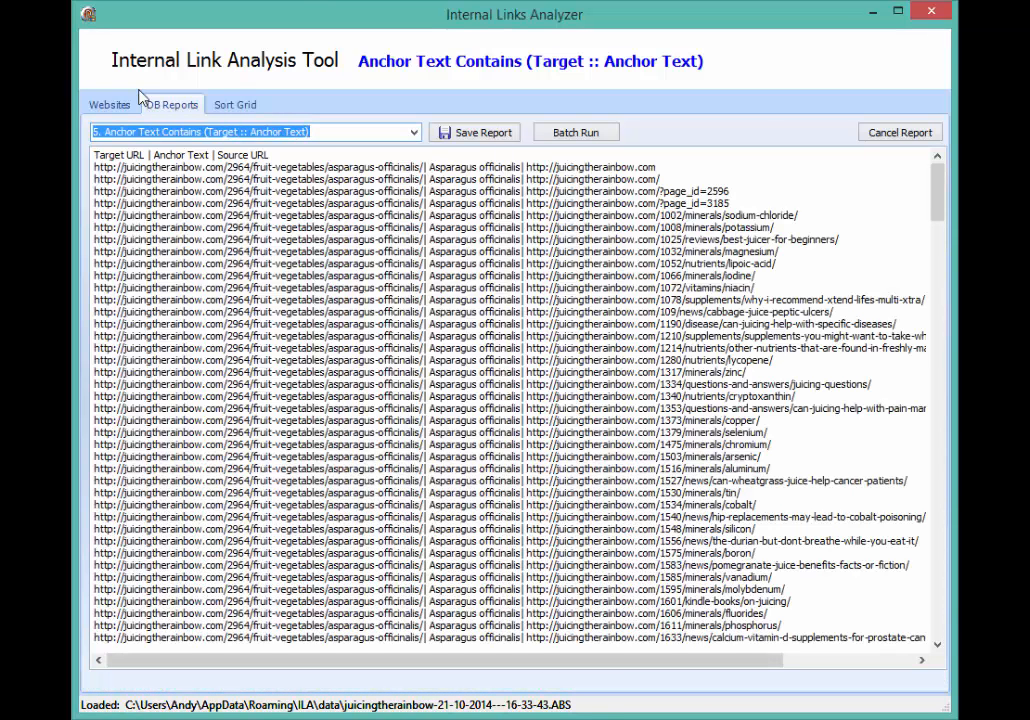
- Sort the report grid by anchor text in descending order and compare the "asparagus" rows with the "Asparagus officinalis" rows
{"action": "left_click", "coordinate": [236, 105]}
{"action": "left_click", "coordinate": [476, 177]}
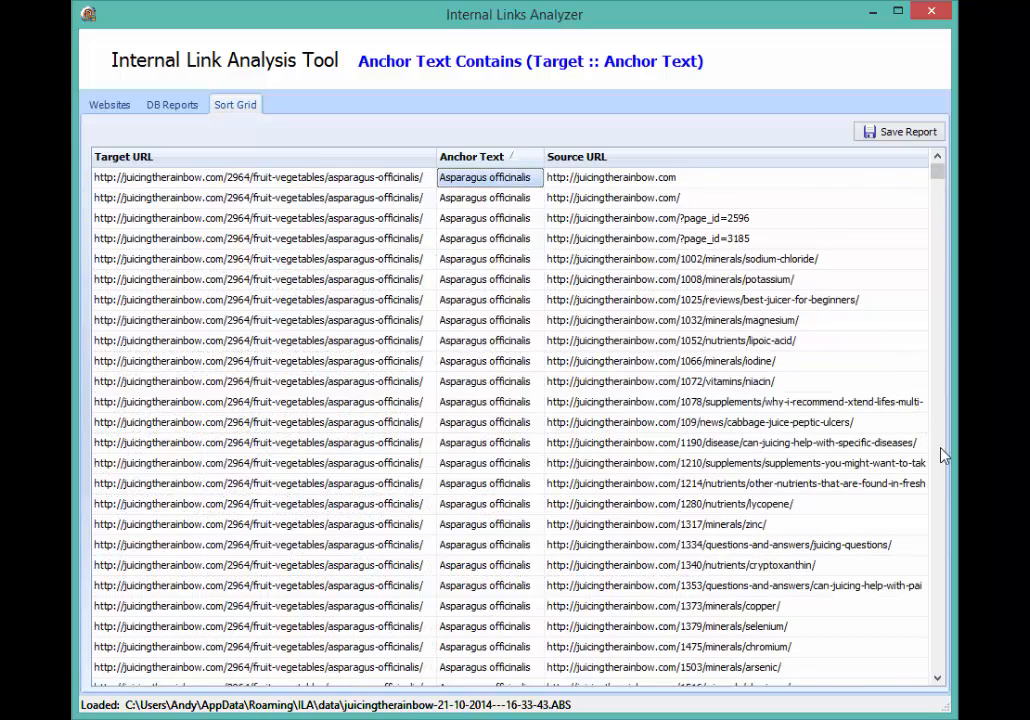
{"action": "scroll", "coordinate": [940, 453], "scroll_direction": "down", "scroll_amount": 20}
{"action": "scroll", "coordinate": [944, 457], "scroll_direction": "down", "scroll_amount": 8}
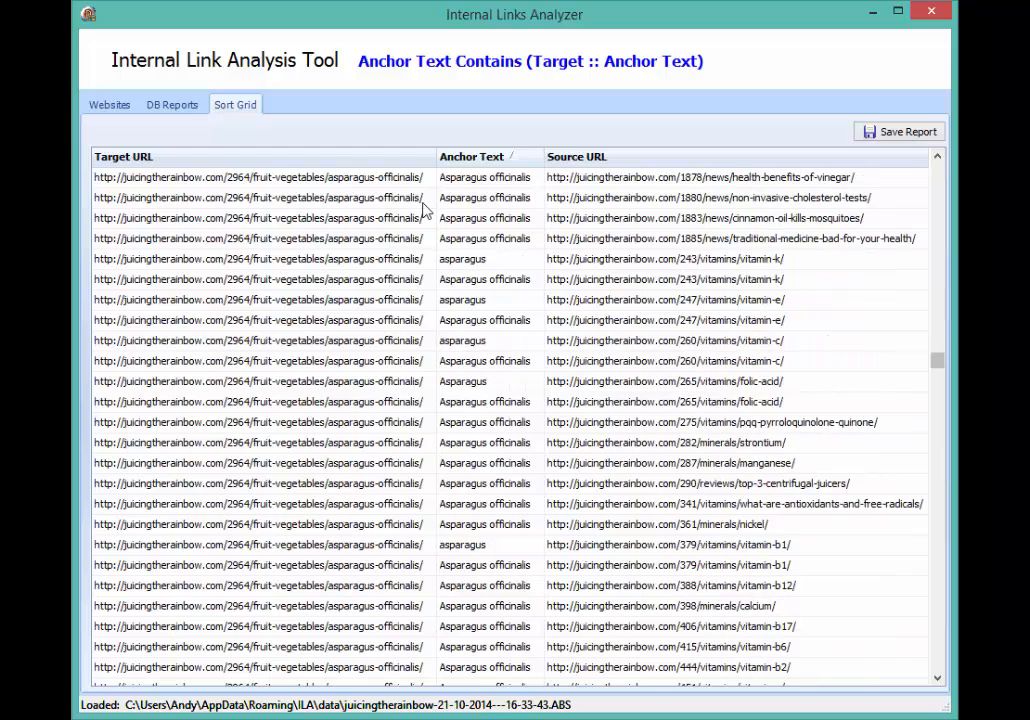
{"action": "left_click", "coordinate": [472, 159]}
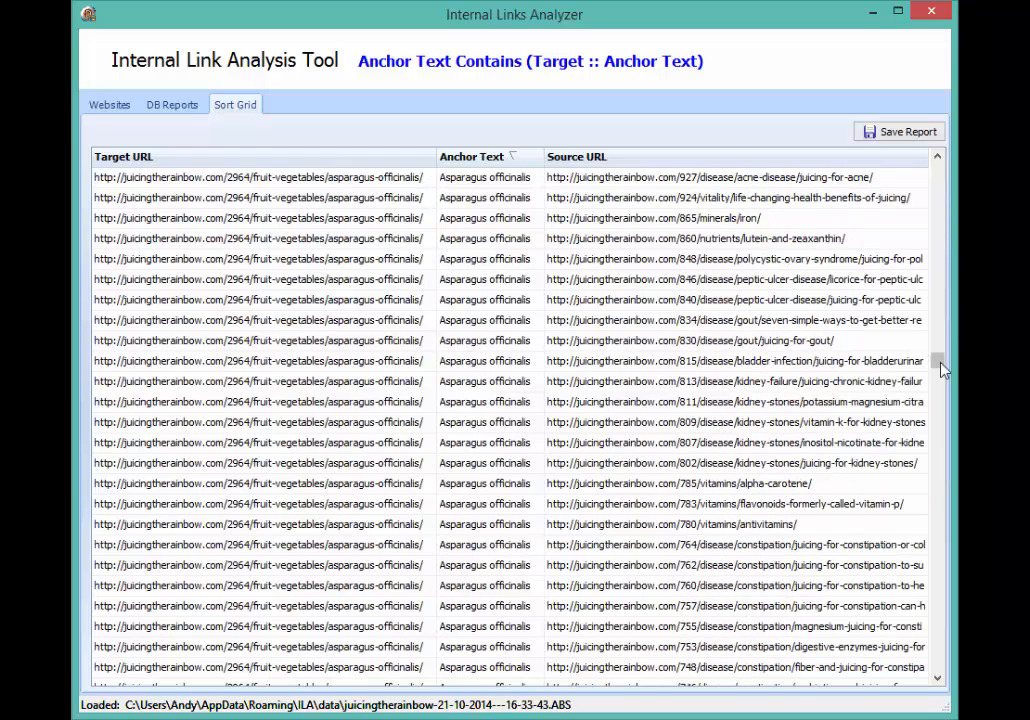
{"action": "left_click_drag", "start_coordinate": [941, 364], "coordinate": [946, 165]}
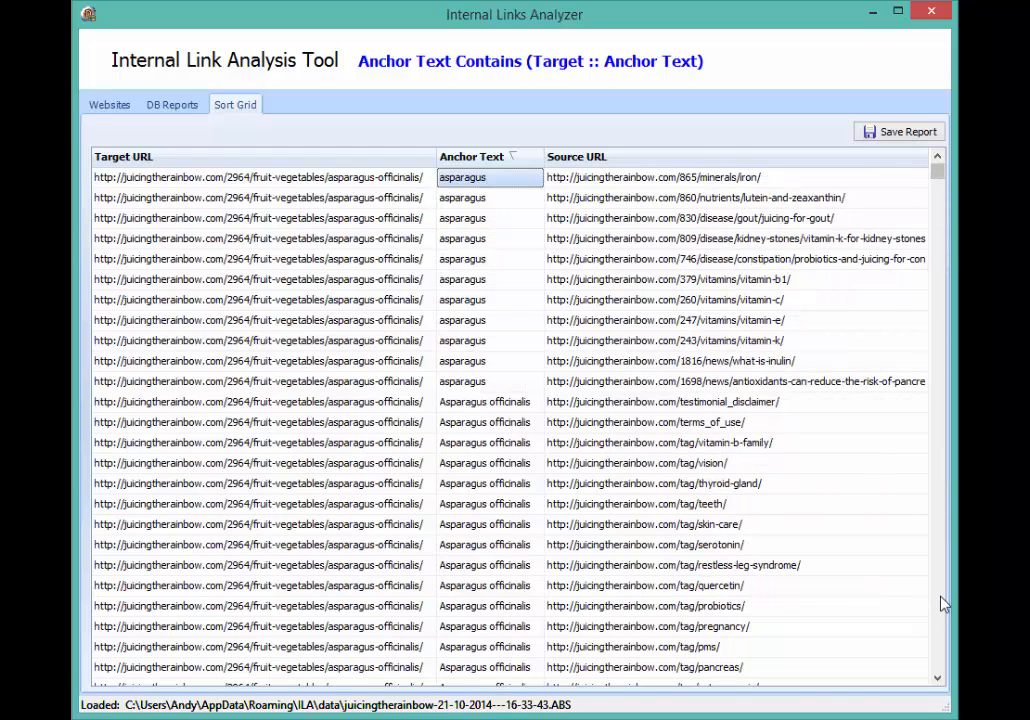
{"action": "scroll", "coordinate": [942, 604], "scroll_direction": "down", "scroll_amount": 20}
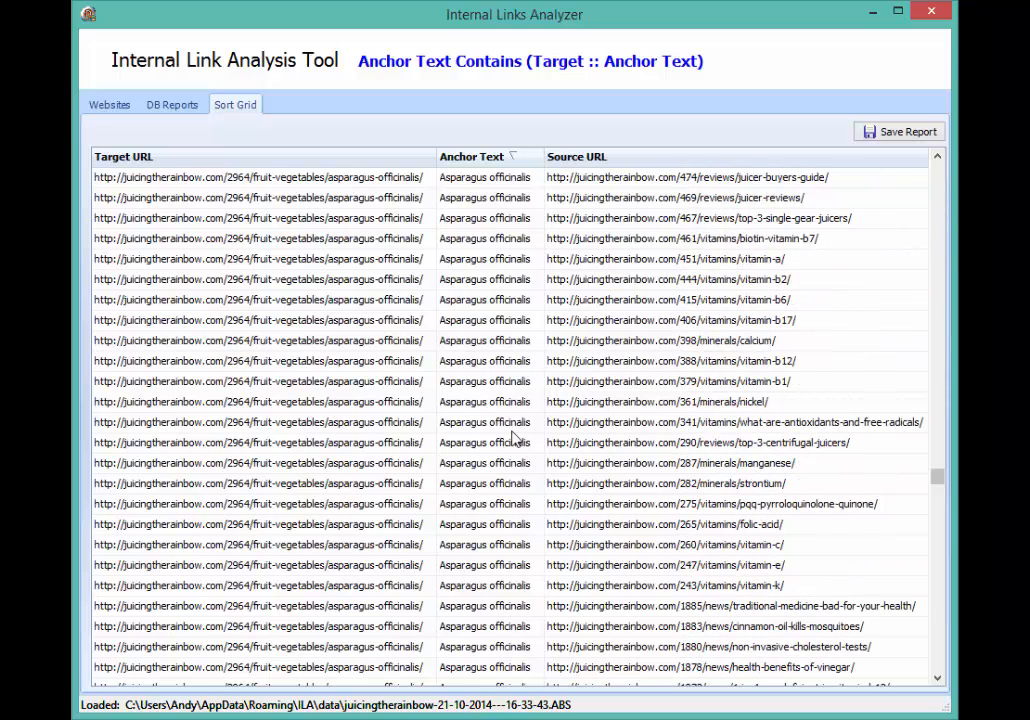
- Copy the anchor text "Asparagus officinalis" from the row whose source is /361/minerals/nickel/
{"action": "left_click", "coordinate": [495, 402]}
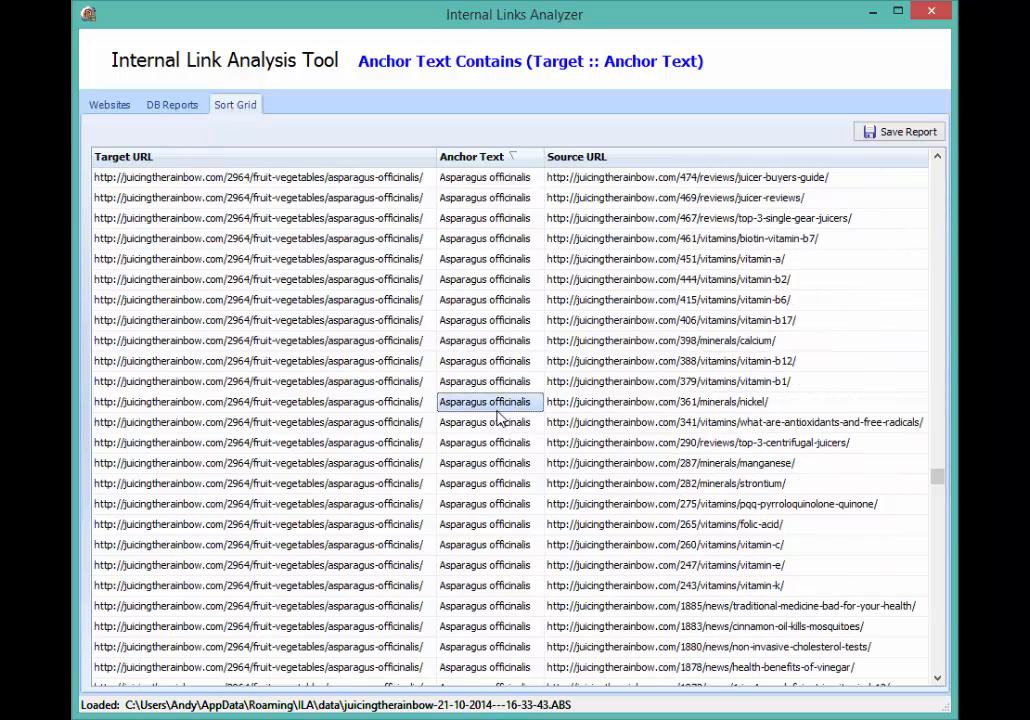
{"action": "double_click", "coordinate": [498, 408]}
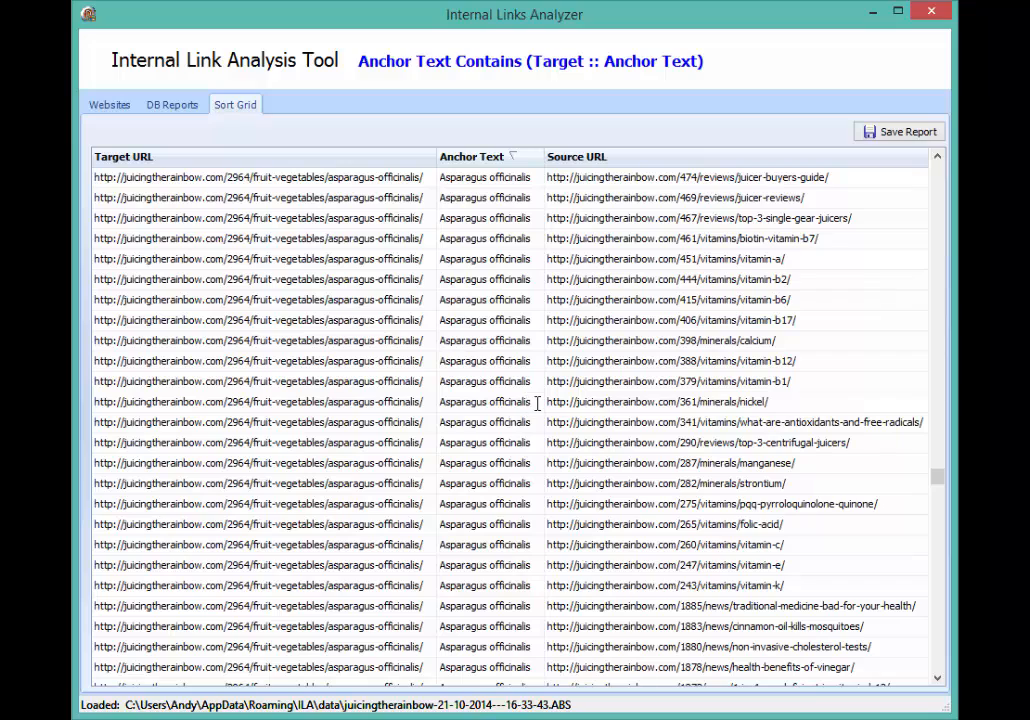
{"action": "left_click_drag", "start_coordinate": [533, 402], "coordinate": [440, 398]}
{"action": "key", "text": "ctrl+c"}
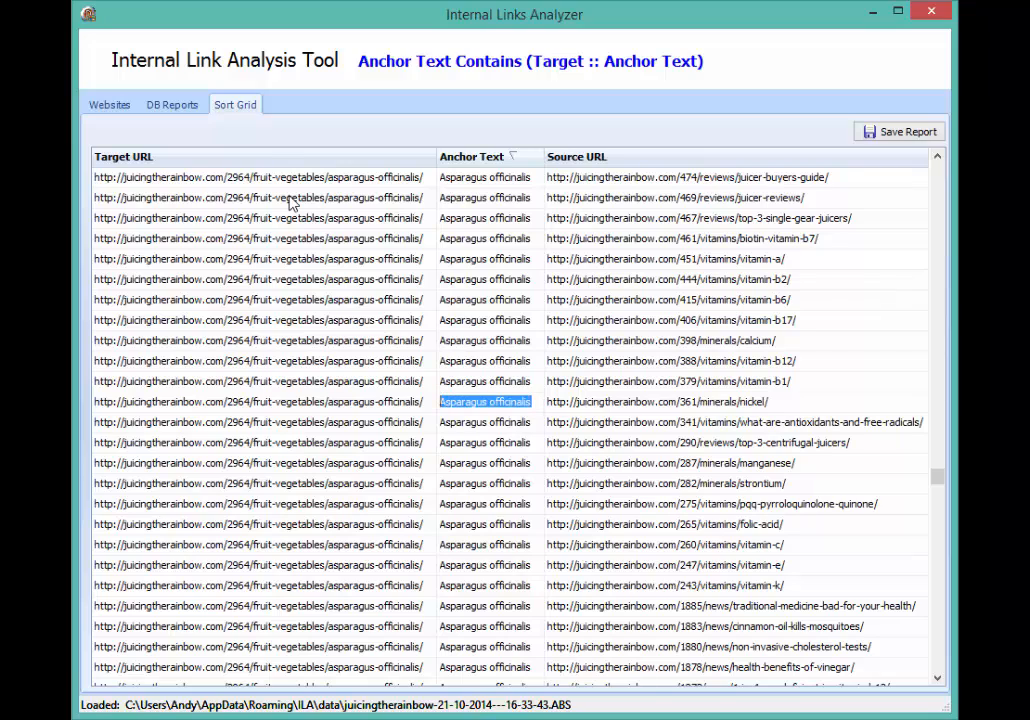
- Run a fresh Anchor Text EQUALS (Target) report for the copied anchor text "Asparagus officinalis", declining the saved report
{"action": "left_click", "coordinate": [185, 104]}
{"action": "left_click", "coordinate": [413, 132]}
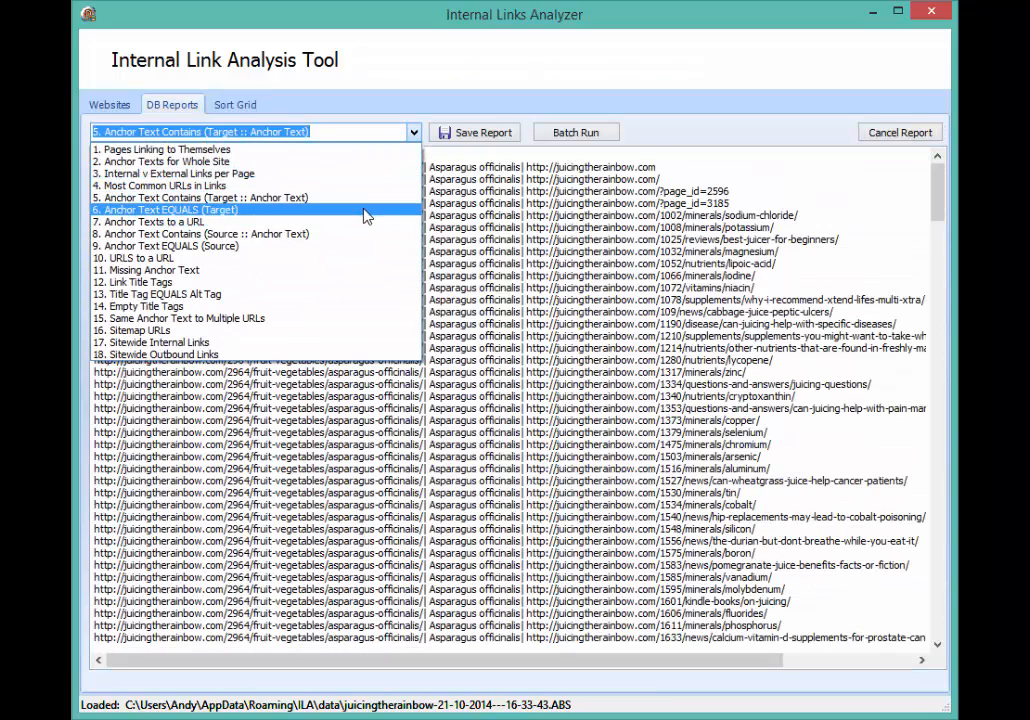
{"action": "left_click", "coordinate": [363, 212]}
{"action": "left_click", "coordinate": [733, 431]}
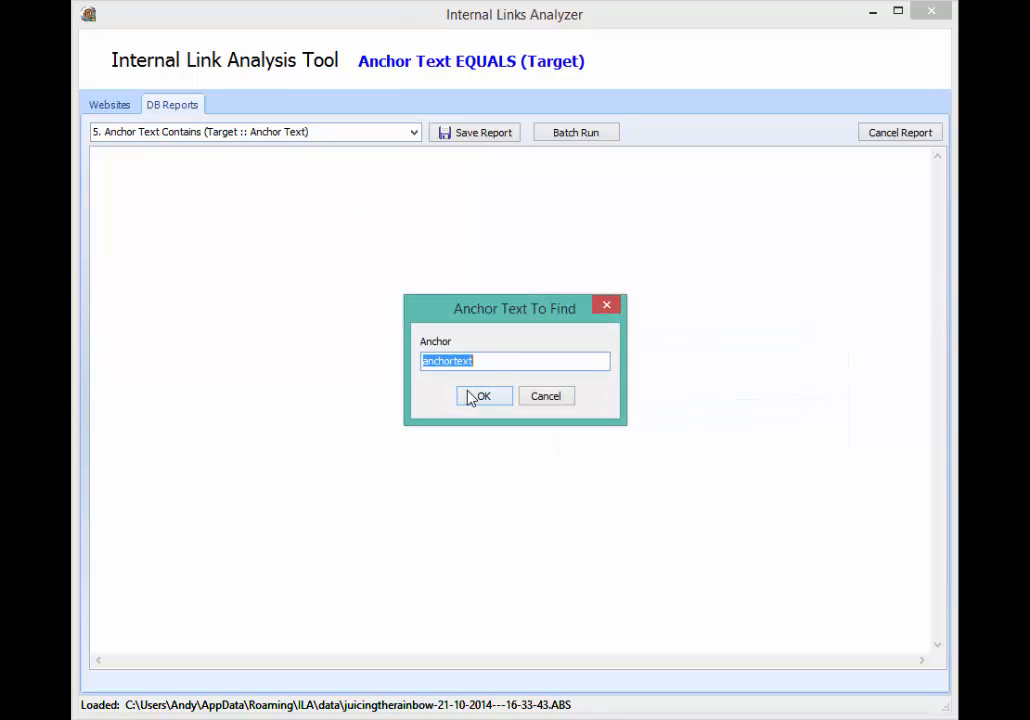
{"action": "key", "text": "ctrl+v"}
{"action": "left_click", "coordinate": [489, 393]}
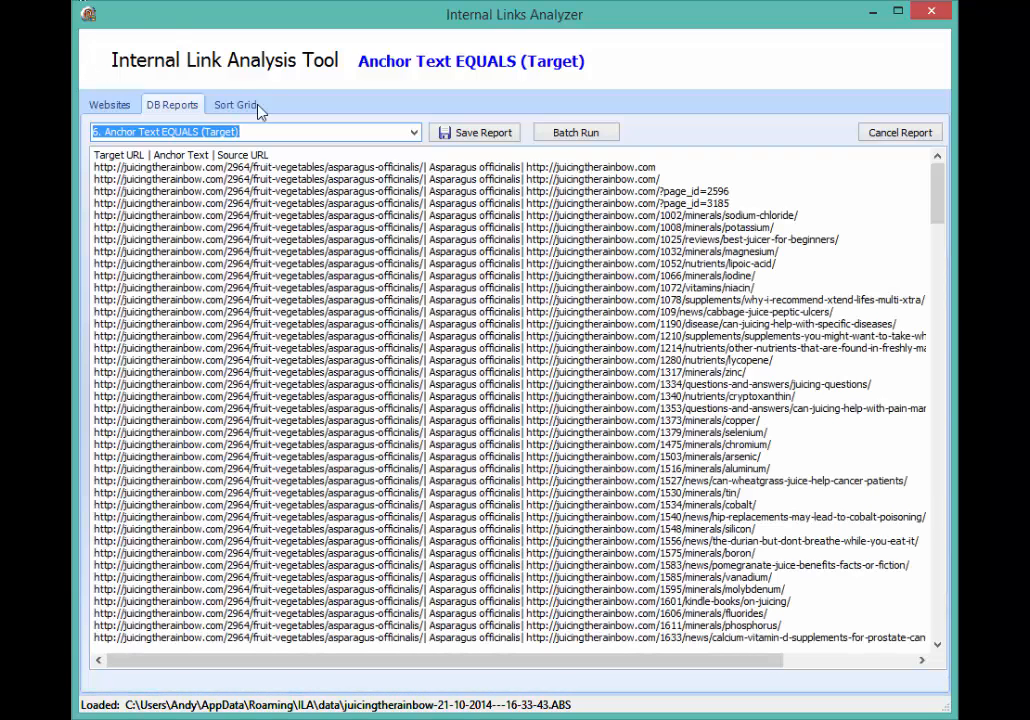
- Examine the exact-match "Asparagus officinalis" rows in the sortable grid, checking their target and source URLs down the list
{"action": "left_click", "coordinate": [257, 106]}
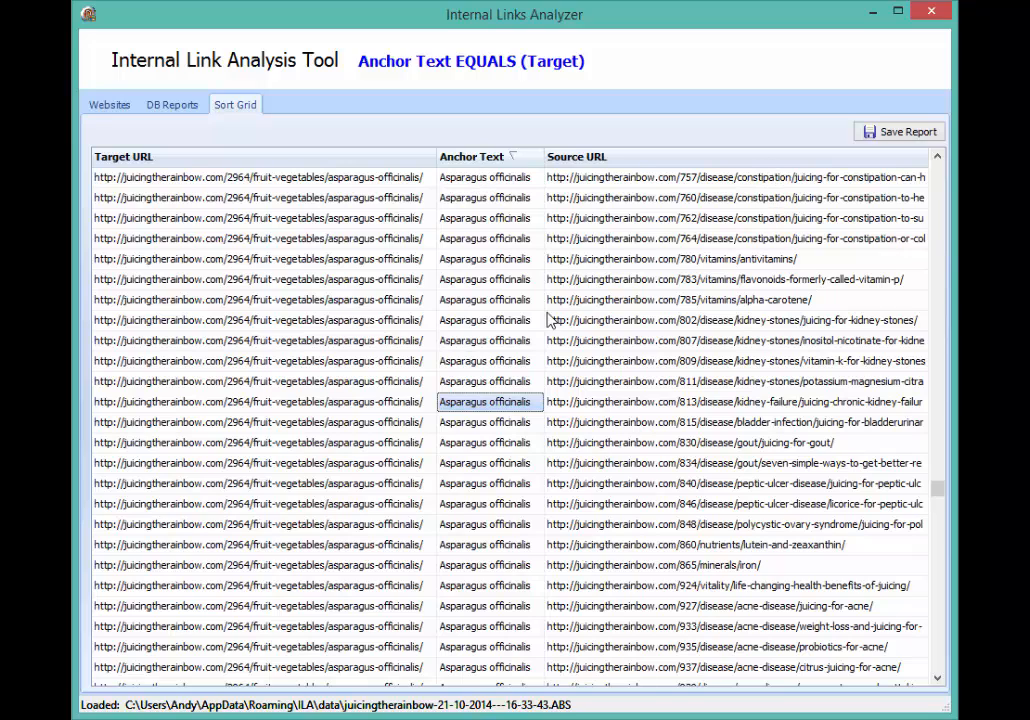
{"action": "left_click_drag", "start_coordinate": [932, 490], "coordinate": [938, 662]}
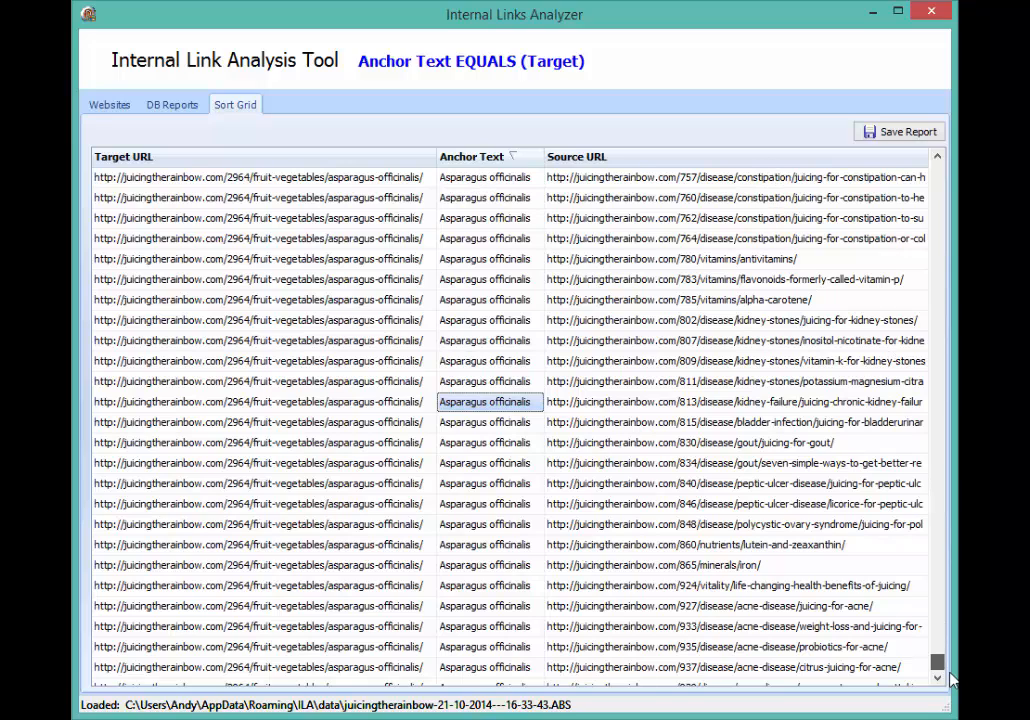
{"action": "left_click", "coordinate": [937, 158]}
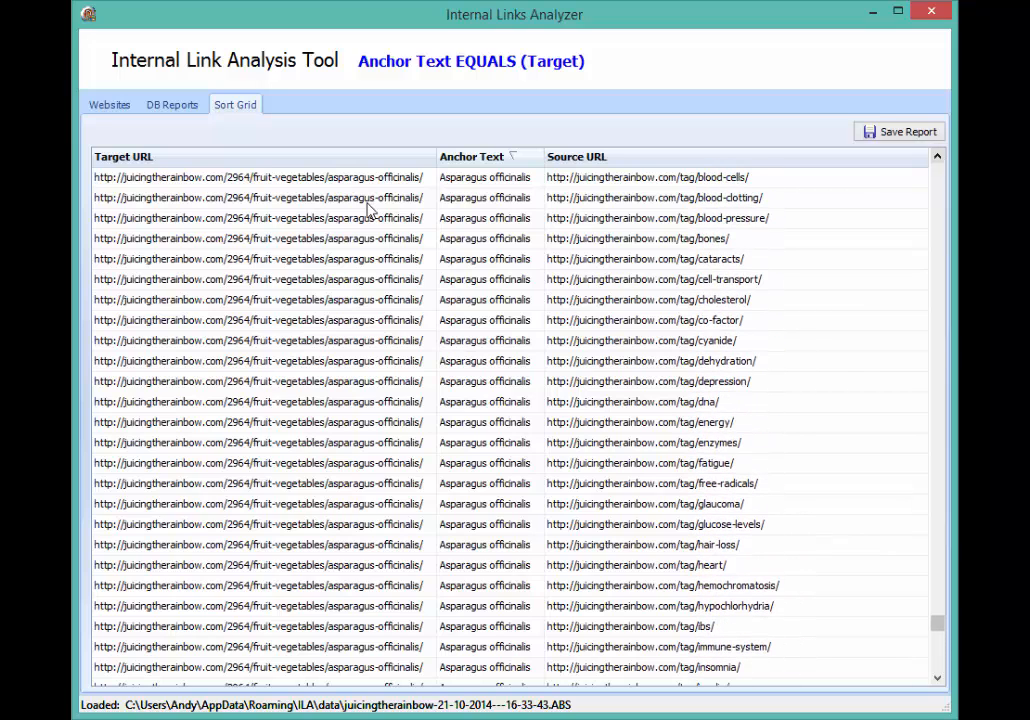
- Review the "Asparagus officinalis" rows from the start of the sortable grid, checking which source pages link with that anchor text
{"action": "left_click_drag", "start_coordinate": [932, 242], "coordinate": [945, 170]}
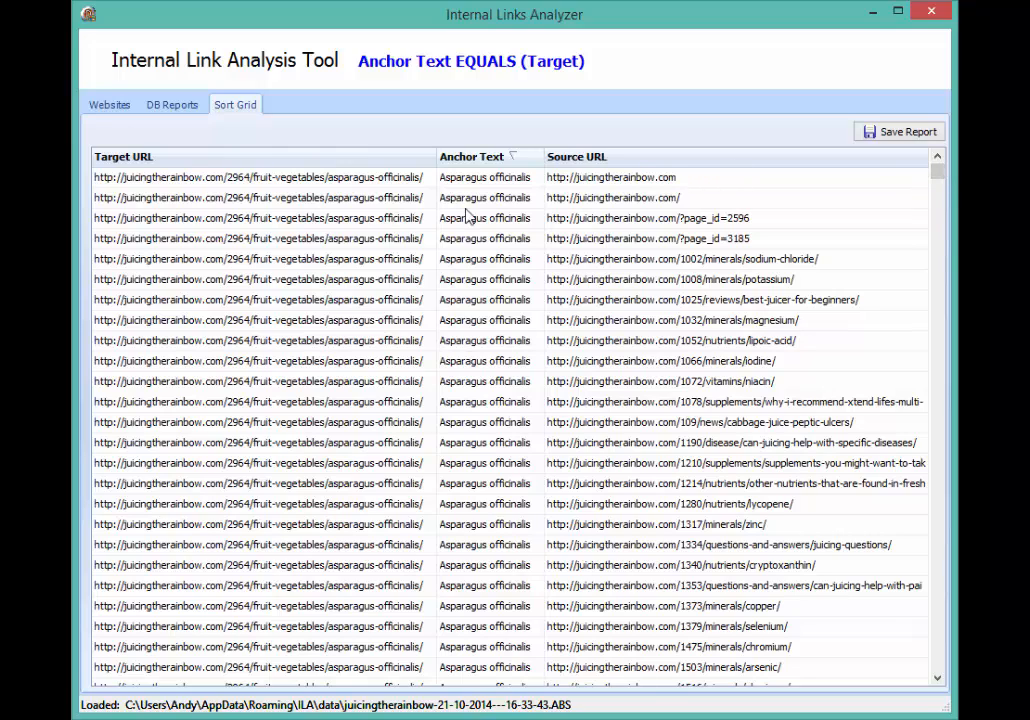
{"action": "left_click", "coordinate": [450, 406]}
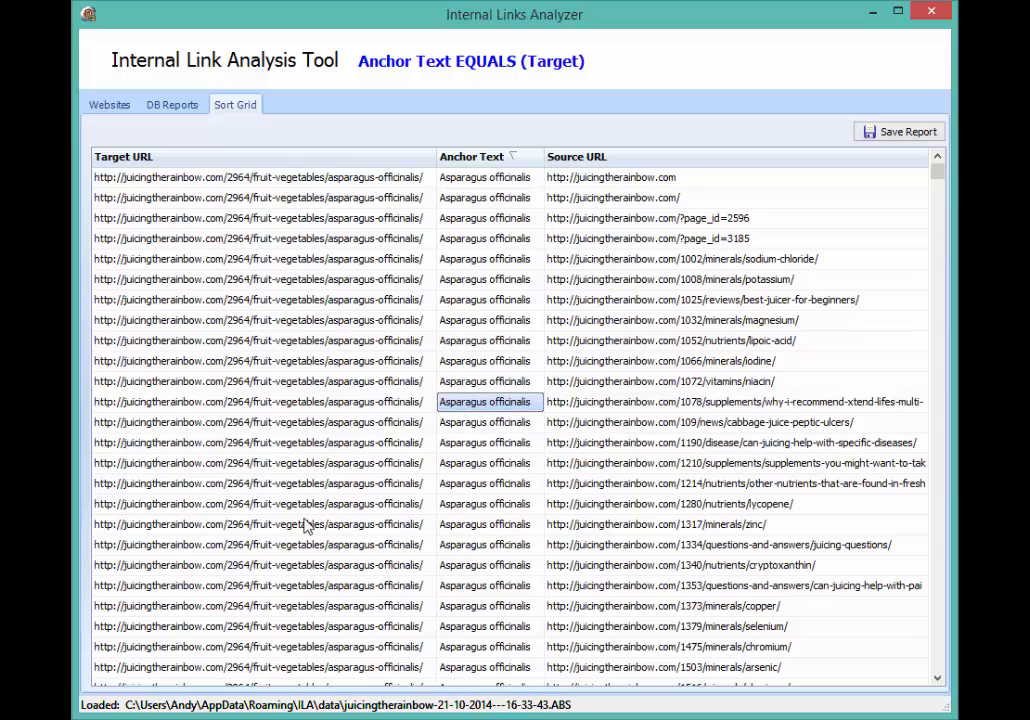
{"action": "left_click", "coordinate": [825, 384]}
{"action": "left_click", "coordinate": [824, 443]}
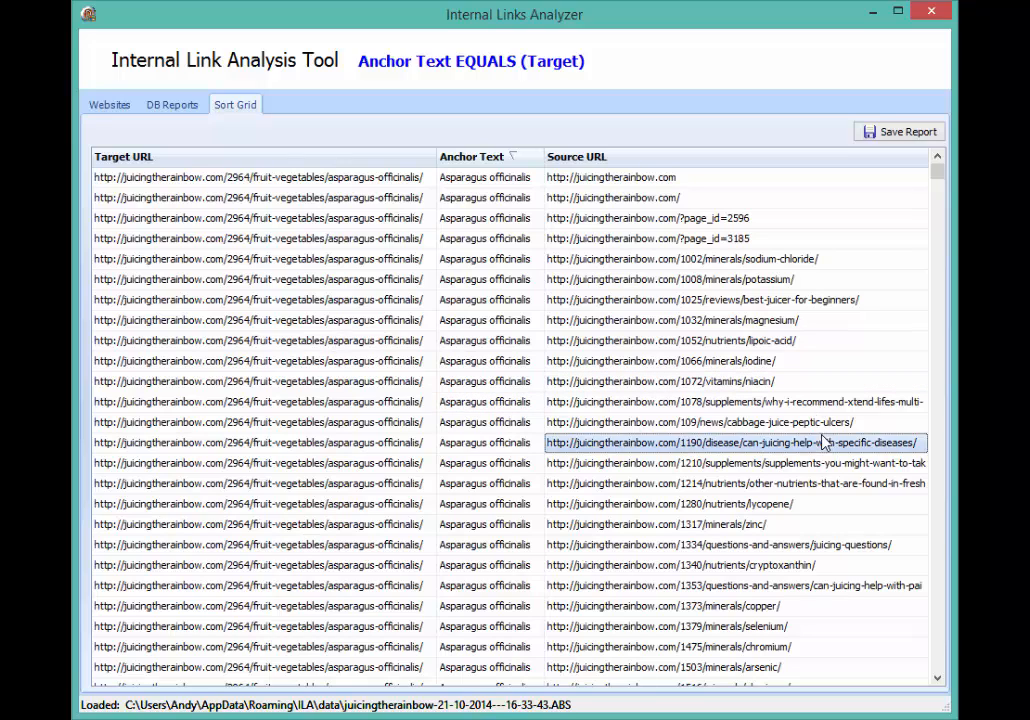
{"action": "left_click", "coordinate": [825, 483]}
{"action": "left_click", "coordinate": [825, 647]}
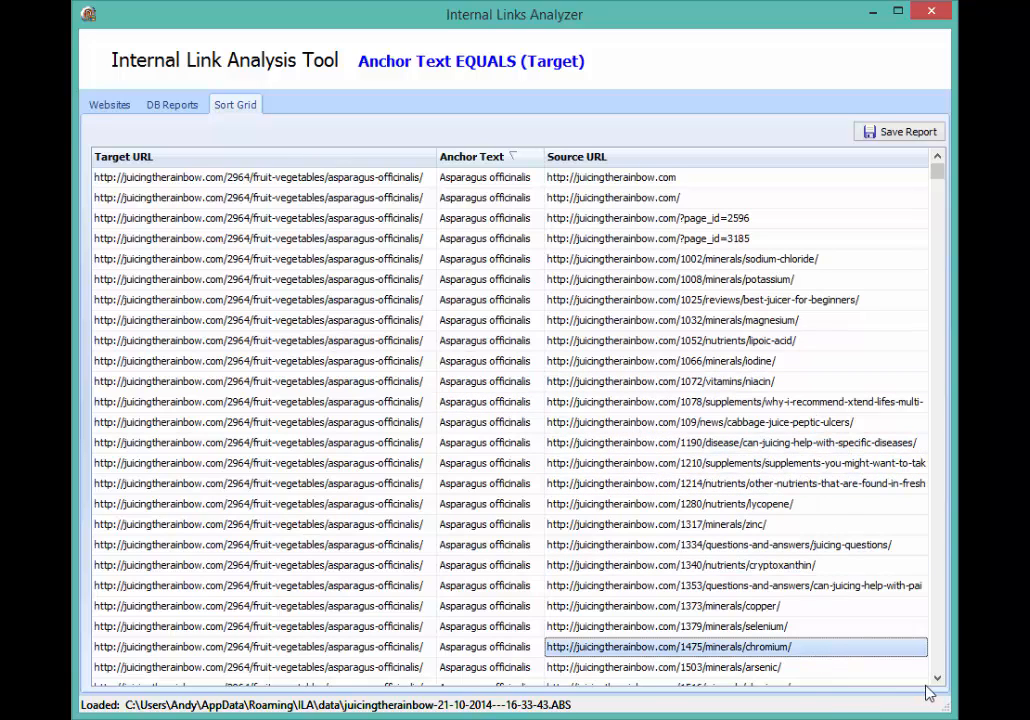
{"action": "left_click_drag", "start_coordinate": [937, 678], "coordinate": [938, 680]}
{"action": "left_click_drag", "start_coordinate": [938, 253], "coordinate": [937, 160]}
{"action": "left_click", "coordinate": [186, 105]}
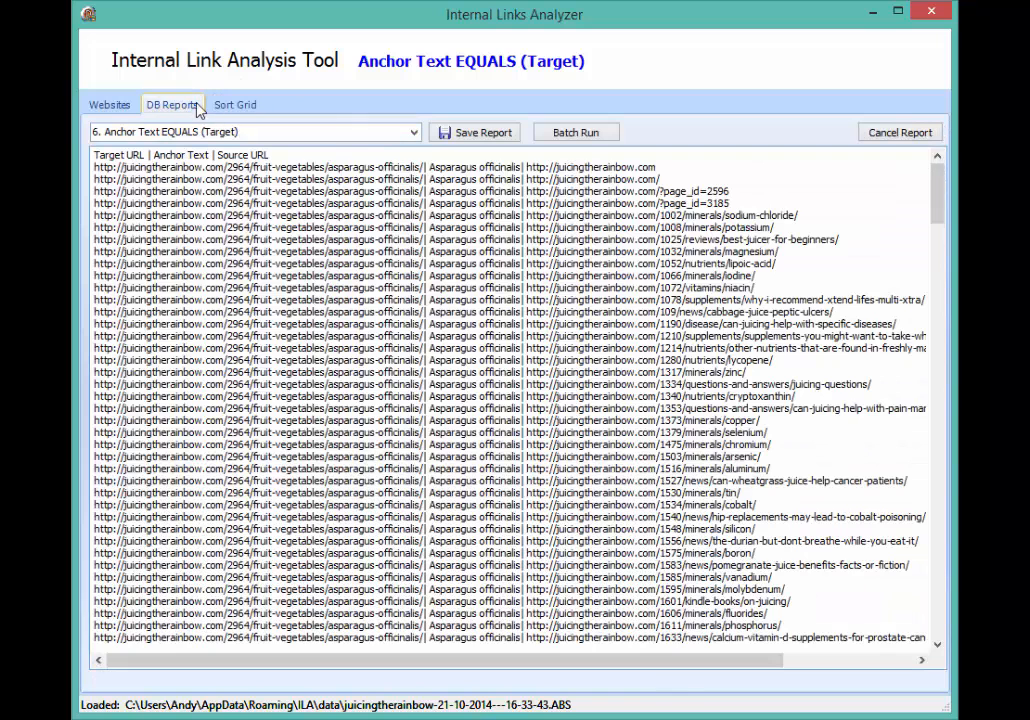
{"action": "left_click", "coordinate": [410, 136]}
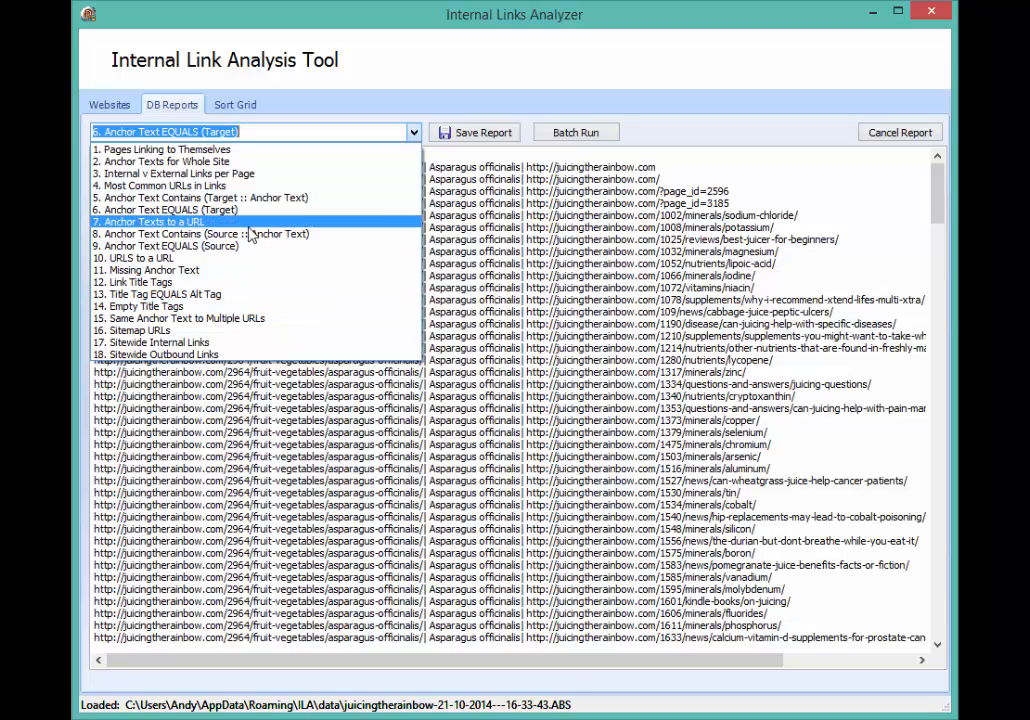
{"action": "left_click", "coordinate": [250, 233]}
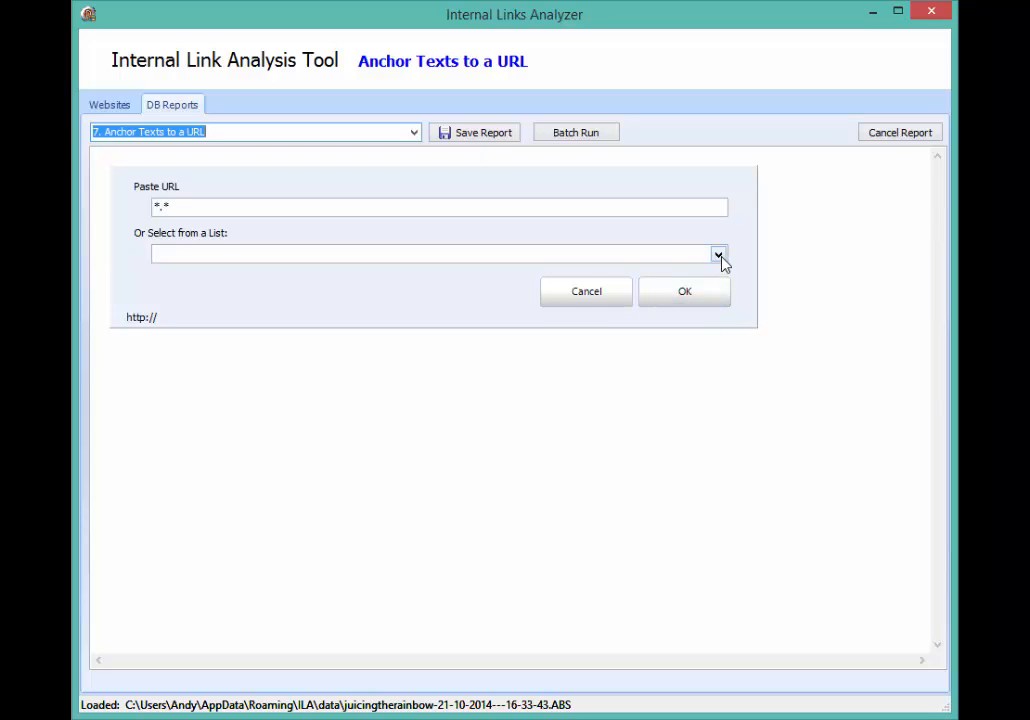
{"action": "left_click", "coordinate": [719, 256]}
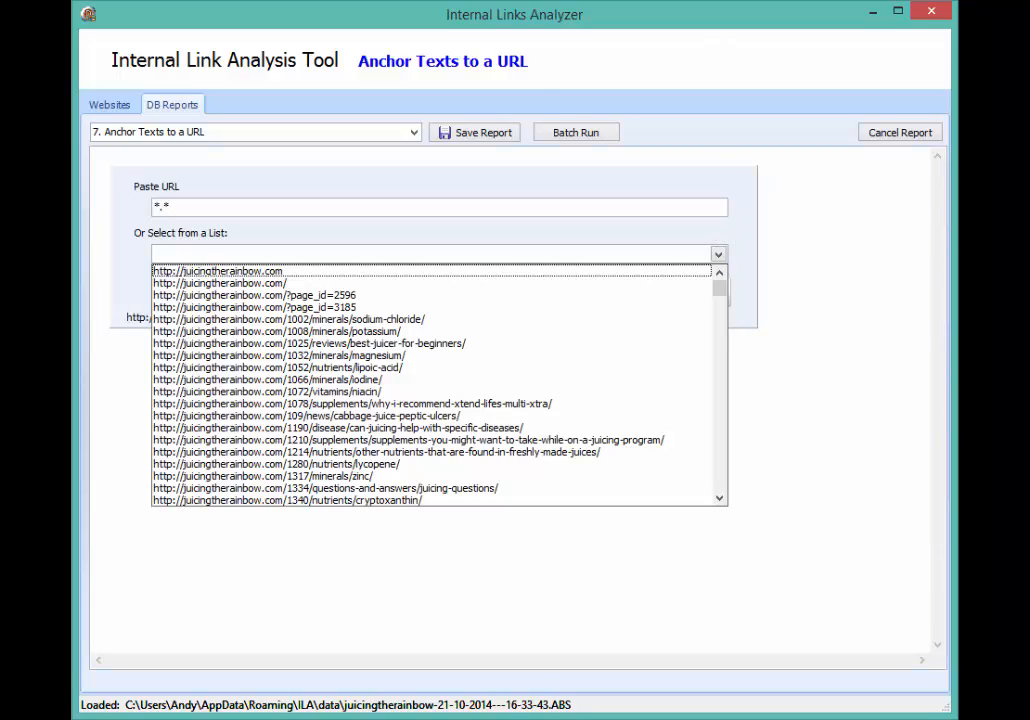
{"action": "left_click", "coordinate": [514, 216]}
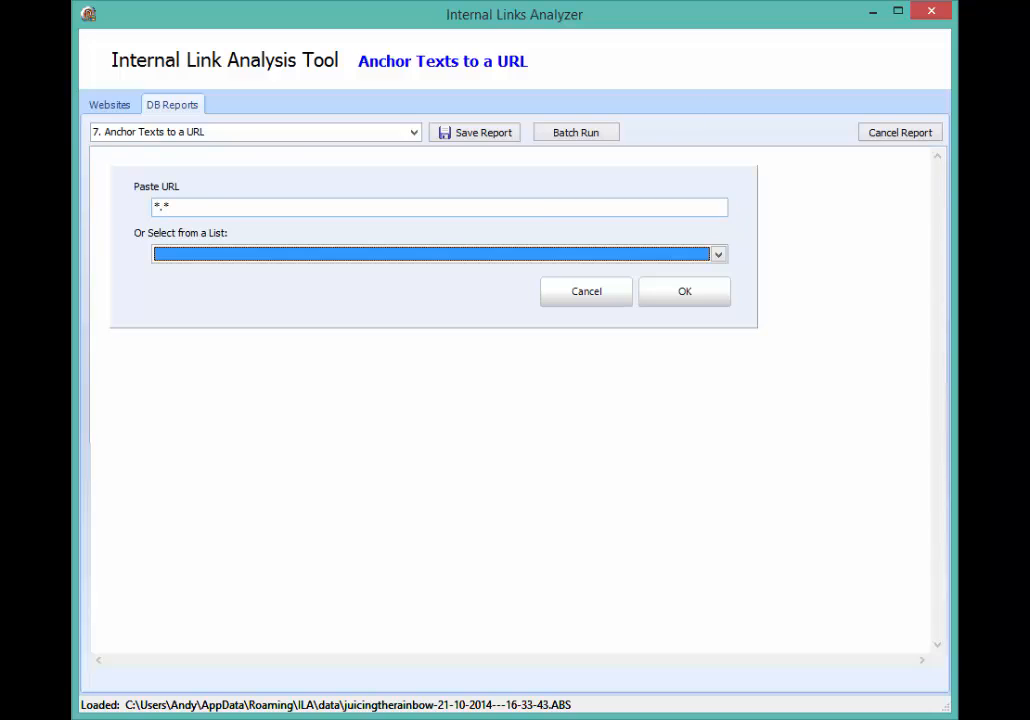
{"action": "left_click", "coordinate": [227, 210]}
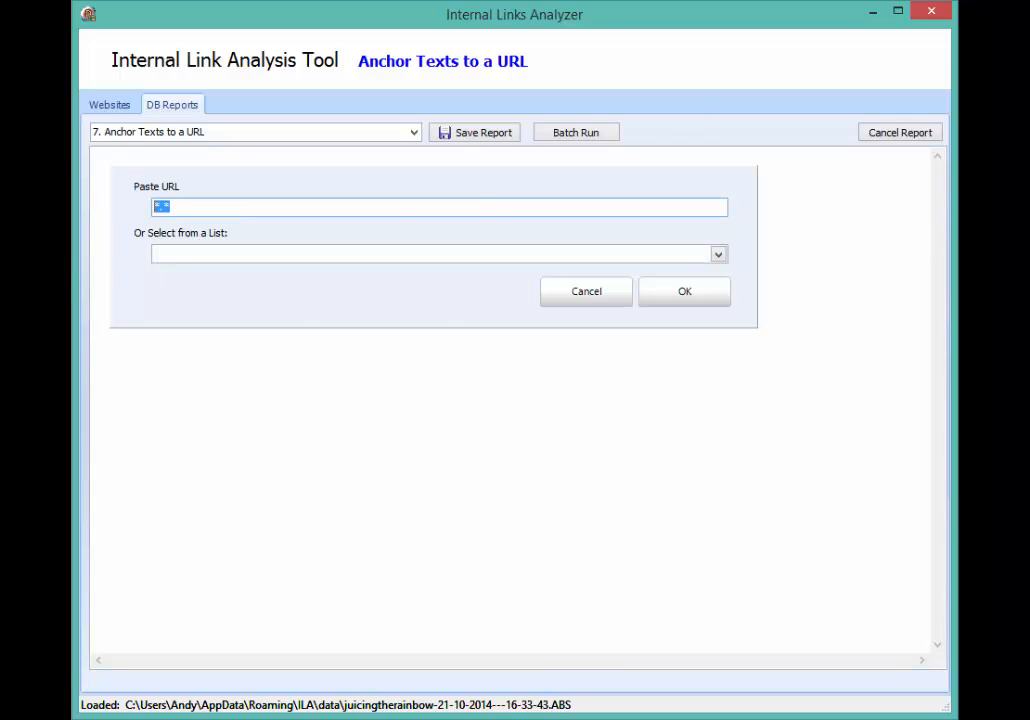
{"action": "type", "text": "http://juicingtherainbow.com/2964/fruit-vegetables/asparagus-officinalis/"}
{"action": "key", "text": "Return"}
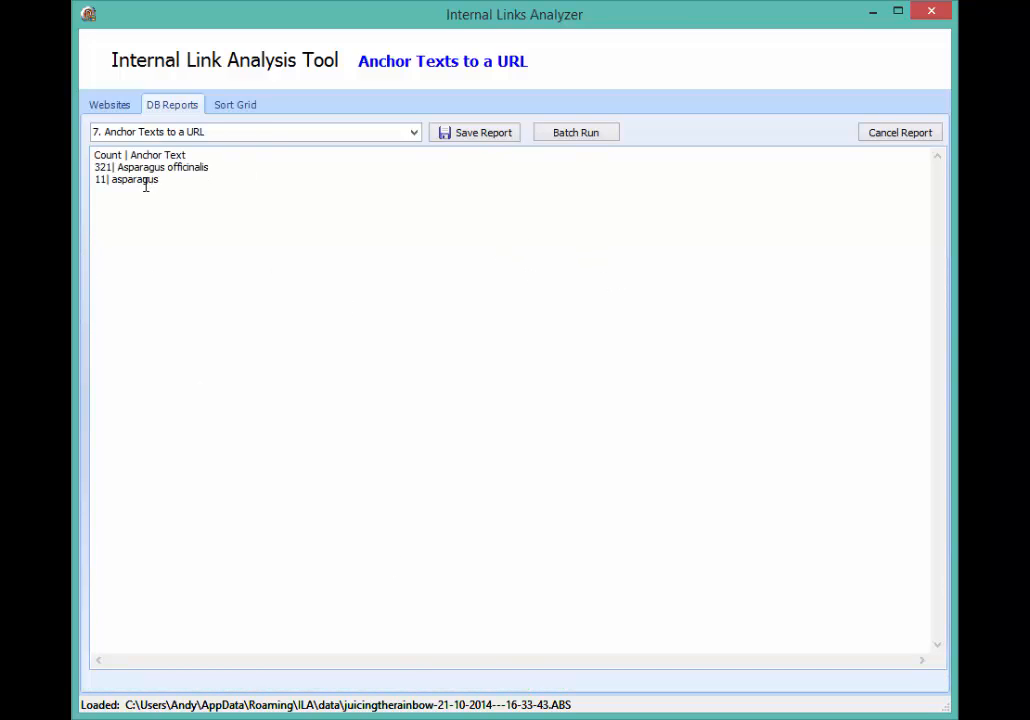
- Check the count and anchor text of each line in the Anchor Texts to a URL report
{"action": "mouse_move", "coordinate": [100, 167]}
{"action": "left_mouse_down"}
{"action": "mouse_move", "coordinate": [200, 178]}
{"action": "mouse_move", "coordinate": [101, 155]}
{"action": "left_mouse_up"}
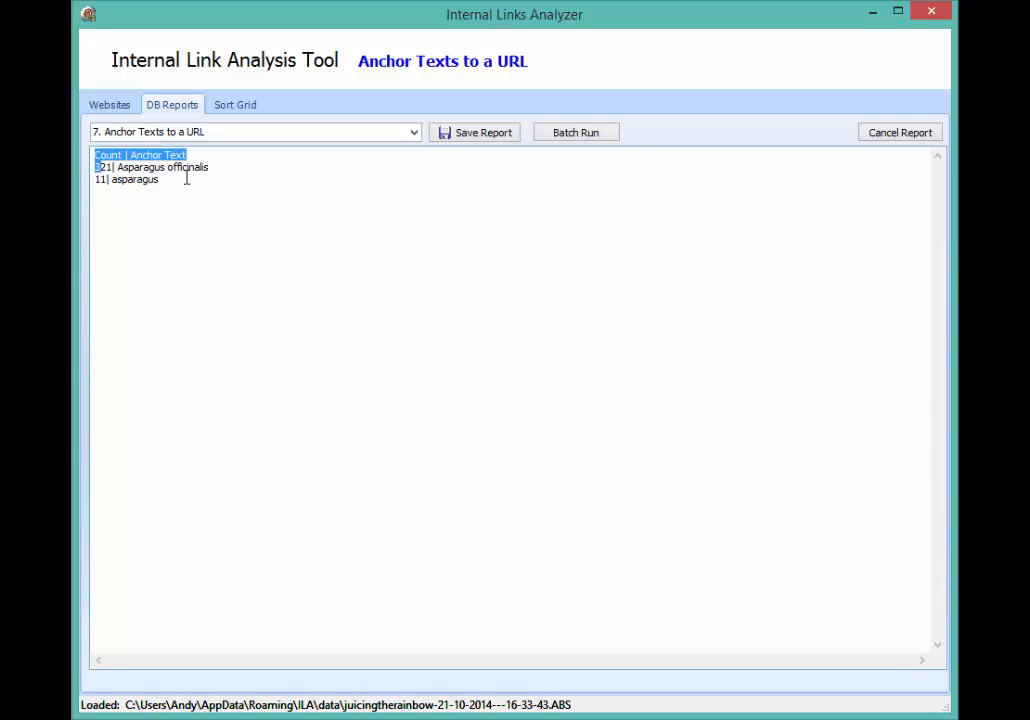
{"action": "left_click_drag", "start_coordinate": [187, 178], "coordinate": [150, 183]}
{"action": "left_click_drag", "start_coordinate": [222, 167], "coordinate": [112, 167]}
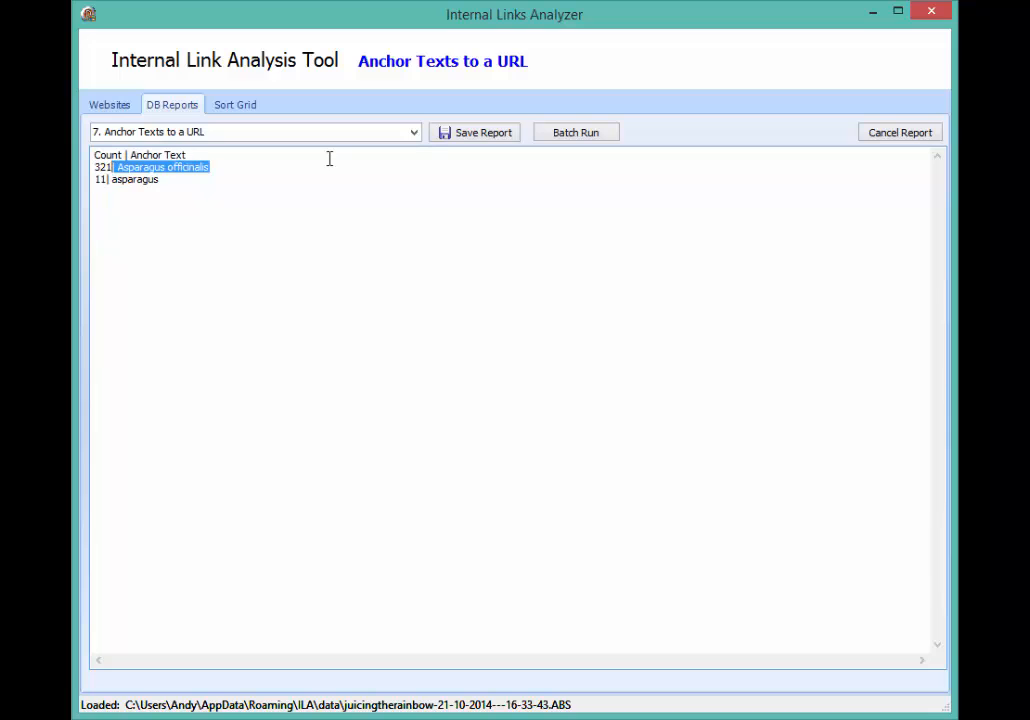
- Load the saved Anchor Text EQUALS (Target) report and show it in the sortable grid
{"action": "left_click", "coordinate": [414, 133]}
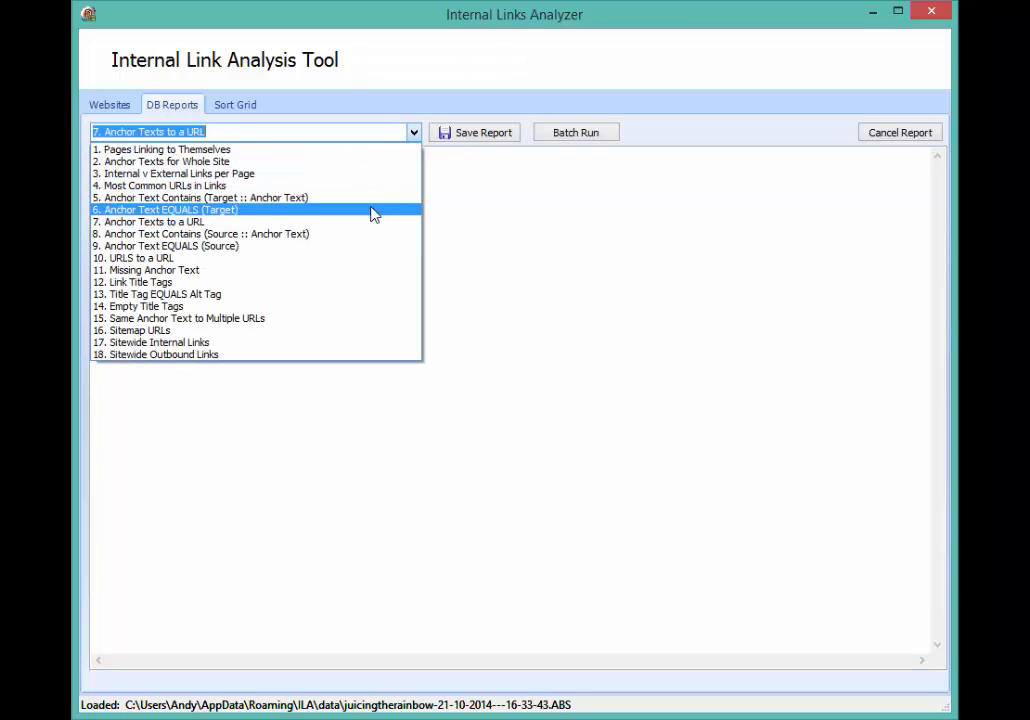
{"action": "left_click", "coordinate": [372, 211]}
{"action": "left_click", "coordinate": [686, 436]}
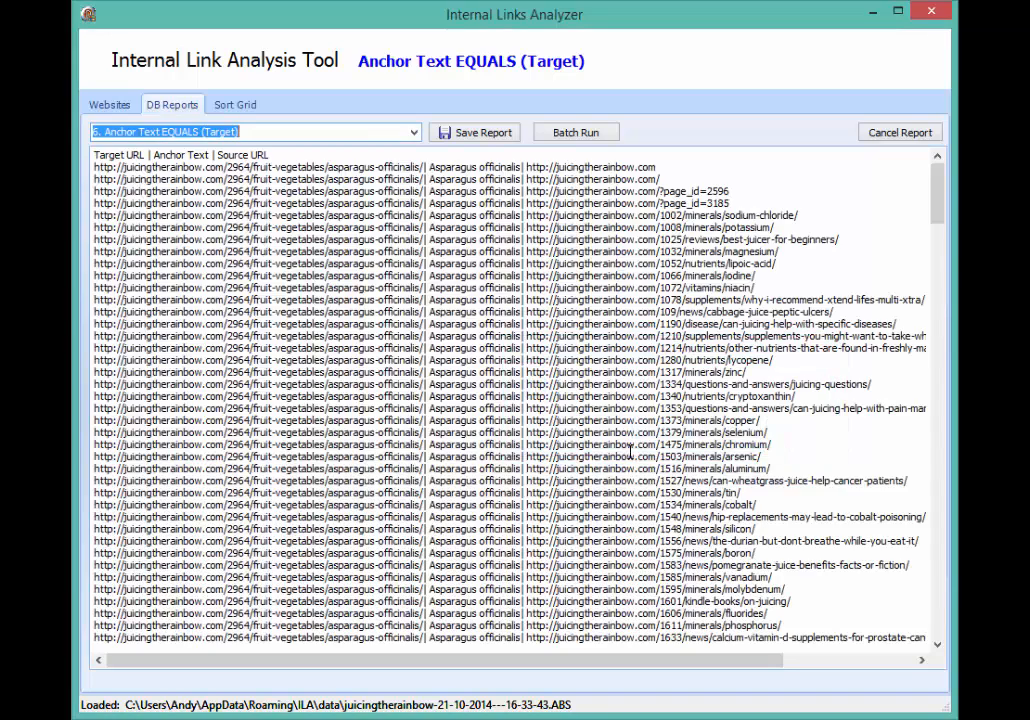
{"action": "left_click", "coordinate": [240, 104]}
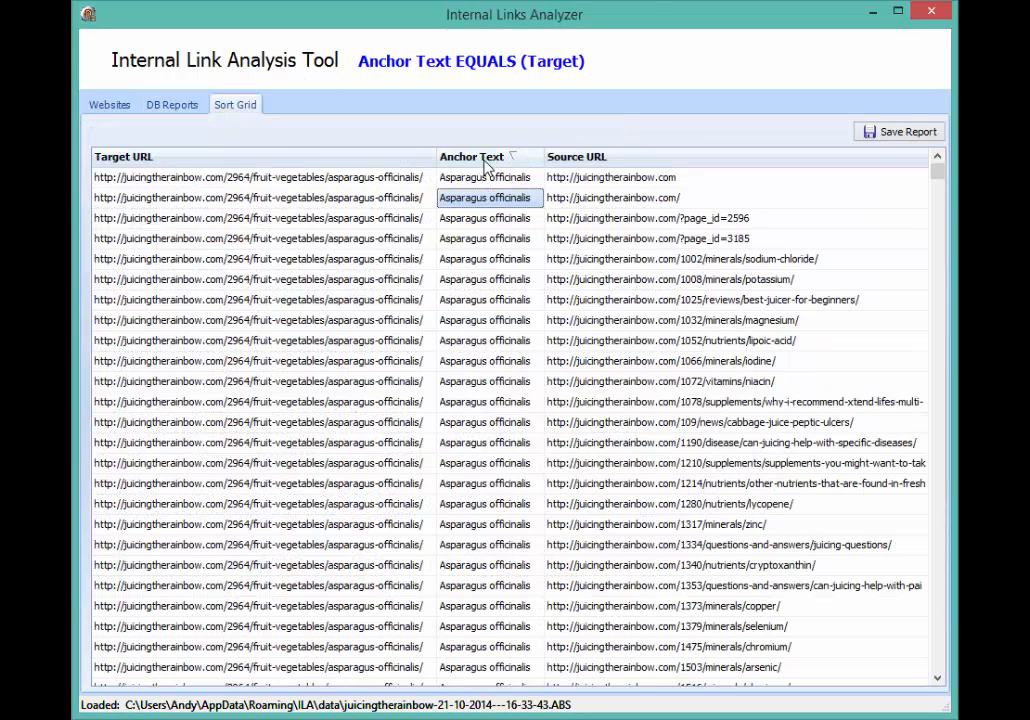
- Examine the reloaded report's source URLs and anchor texts, continuing down the grid past the minerals and news pages
{"action": "left_click_drag", "start_coordinate": [627, 178], "coordinate": [710, 567]}
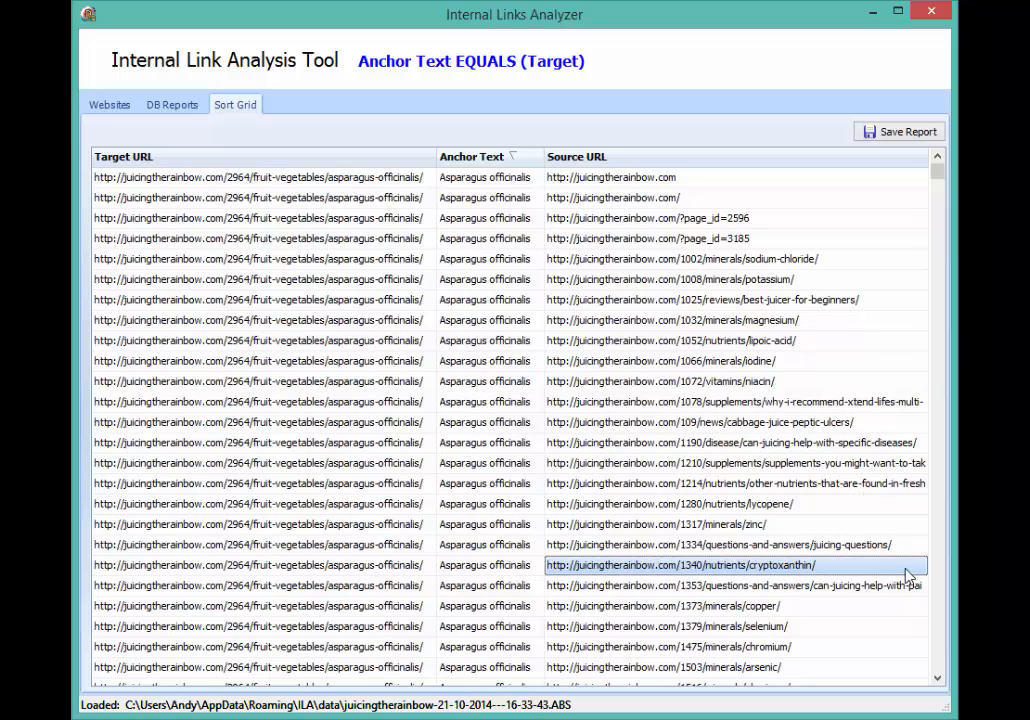
{"action": "left_click", "coordinate": [937, 679]}
{"action": "left_click", "coordinate": [937, 679]}
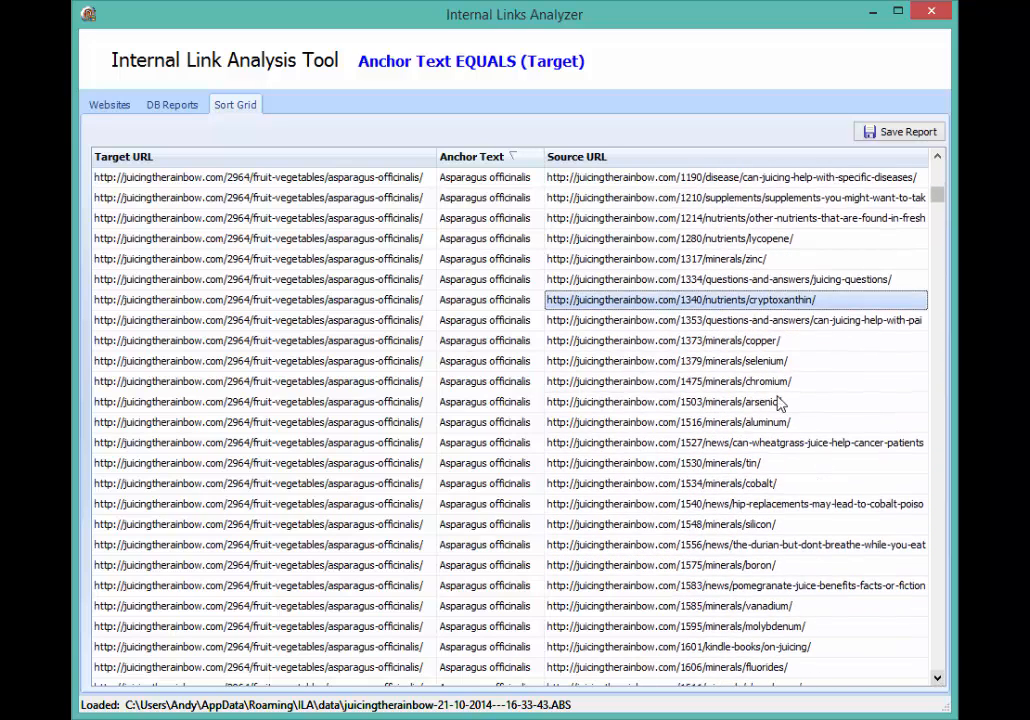
{"action": "left_click", "coordinate": [775, 385]}
{"action": "left_click", "coordinate": [770, 405]}
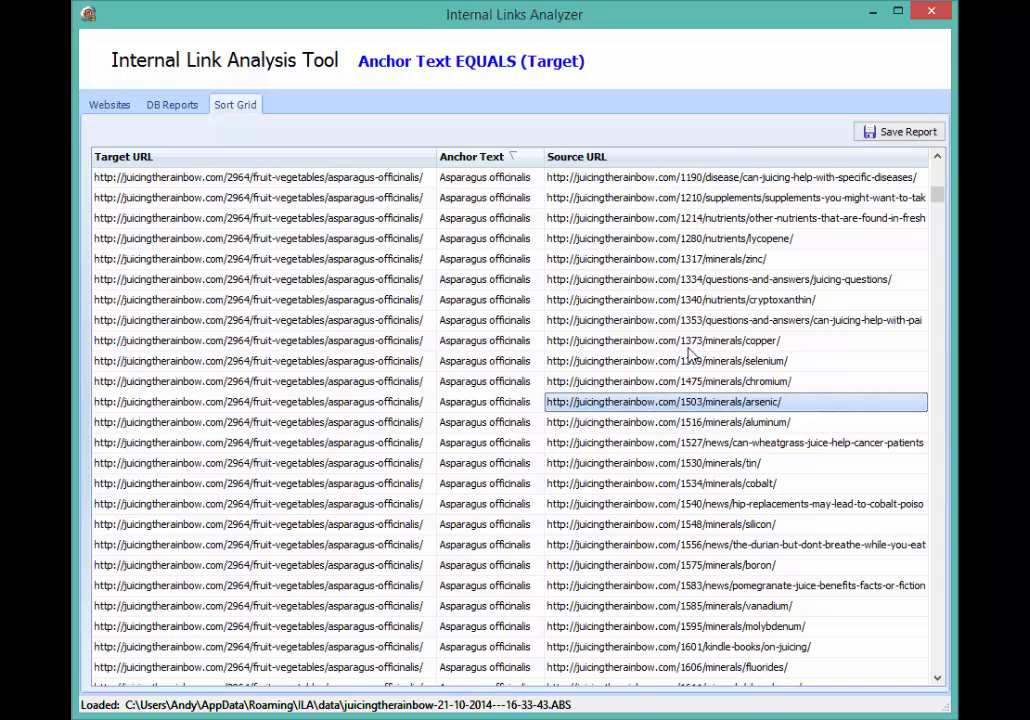
{"action": "left_click", "coordinate": [532, 324]}
{"action": "left_click", "coordinate": [526, 461]}
{"action": "left_click", "coordinate": [500, 587]}
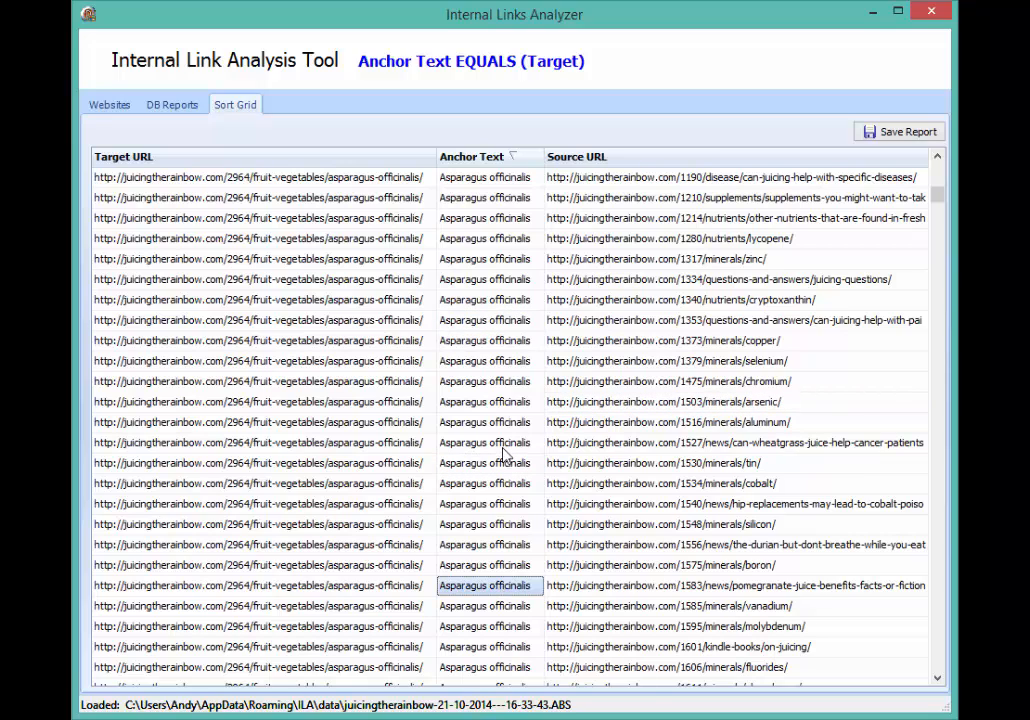
{"action": "left_click", "coordinate": [505, 341]}
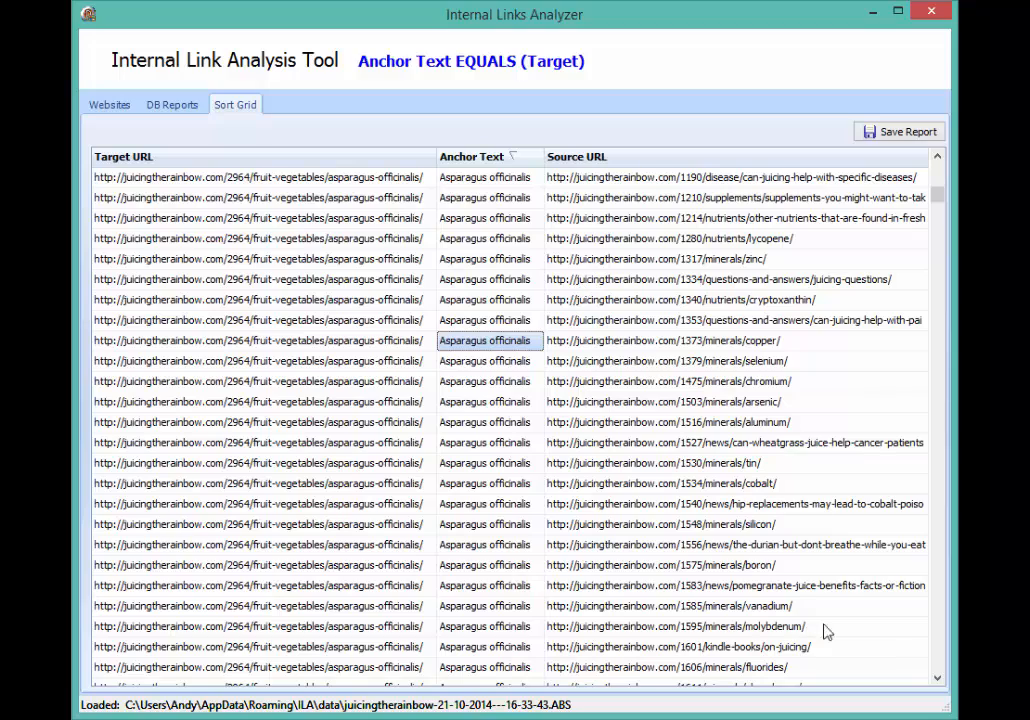
{"action": "scroll", "coordinate": [937, 660], "scroll_direction": "down", "scroll_amount": 4}
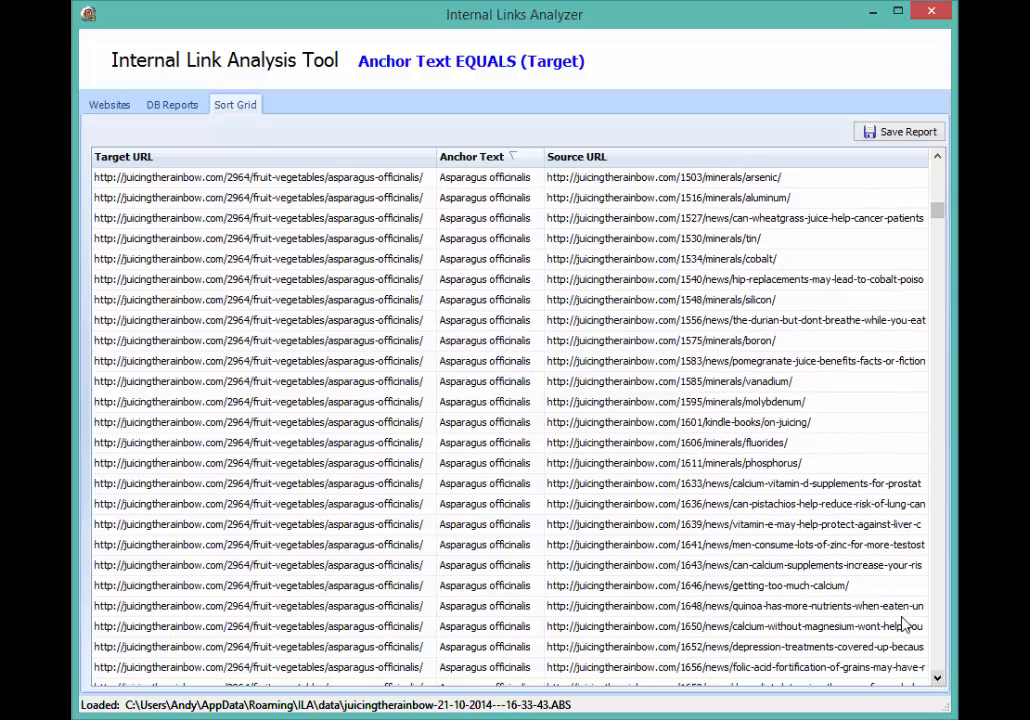
- Run an Anchor Text EQUALS (Source) report for the anchor text "asparagus" and show it in the sortable grid
{"action": "left_click", "coordinate": [203, 108]}
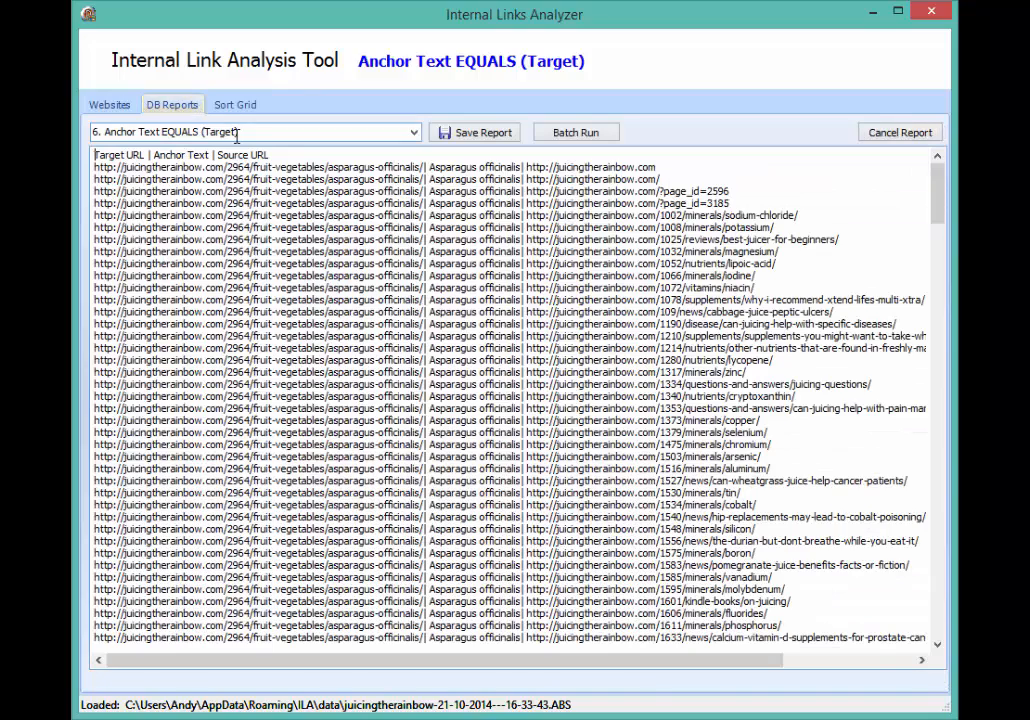
{"action": "left_click", "coordinate": [414, 132]}
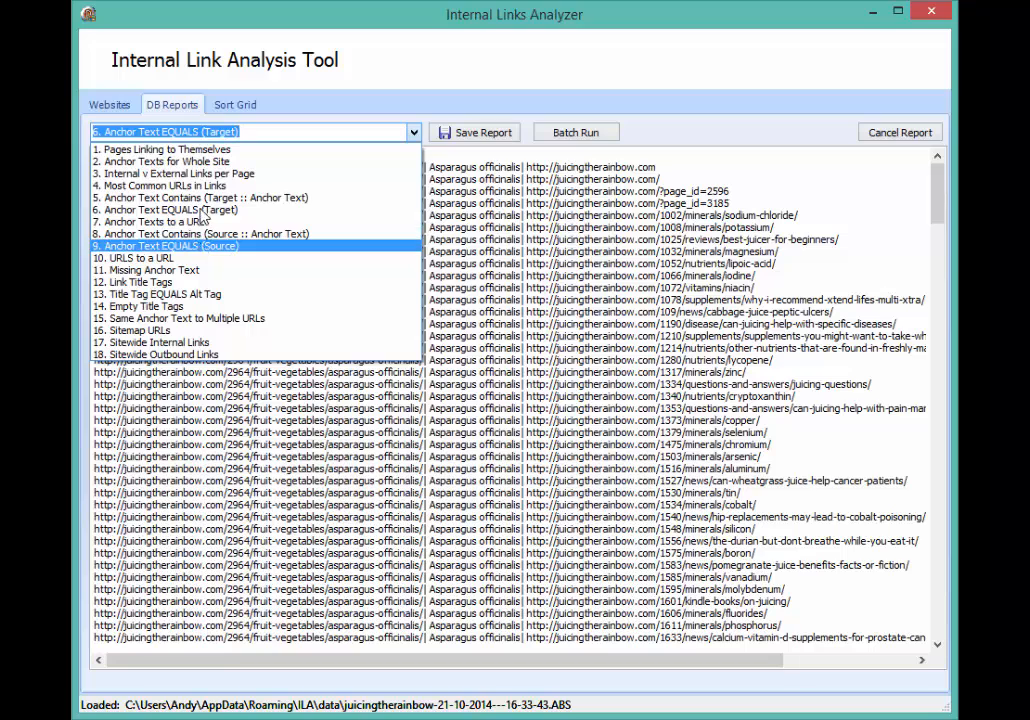
{"action": "left_click", "coordinate": [197, 248]}
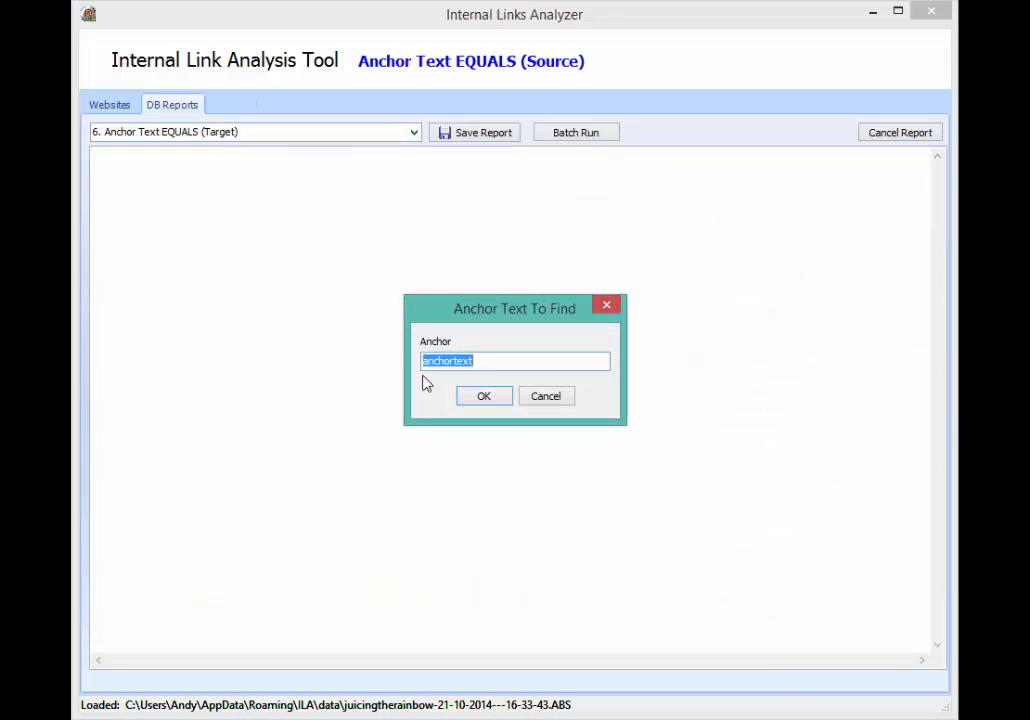
{"action": "key", "text": "ctrl+v"}
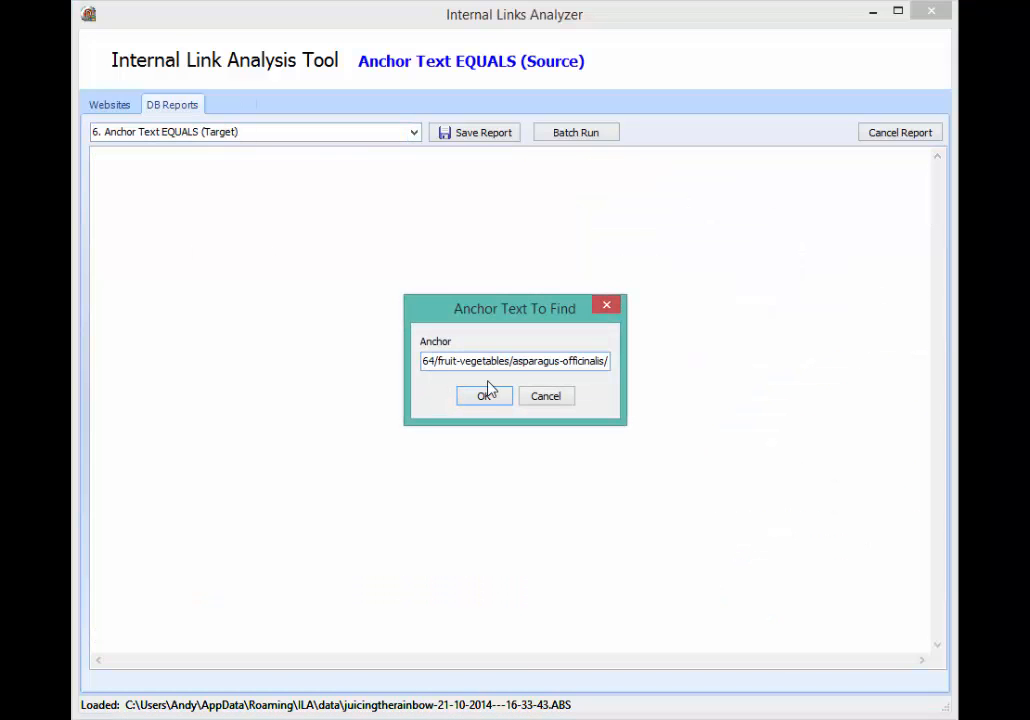
{"action": "key", "text": "ctrl+a"}
{"action": "type", "text": "a"}
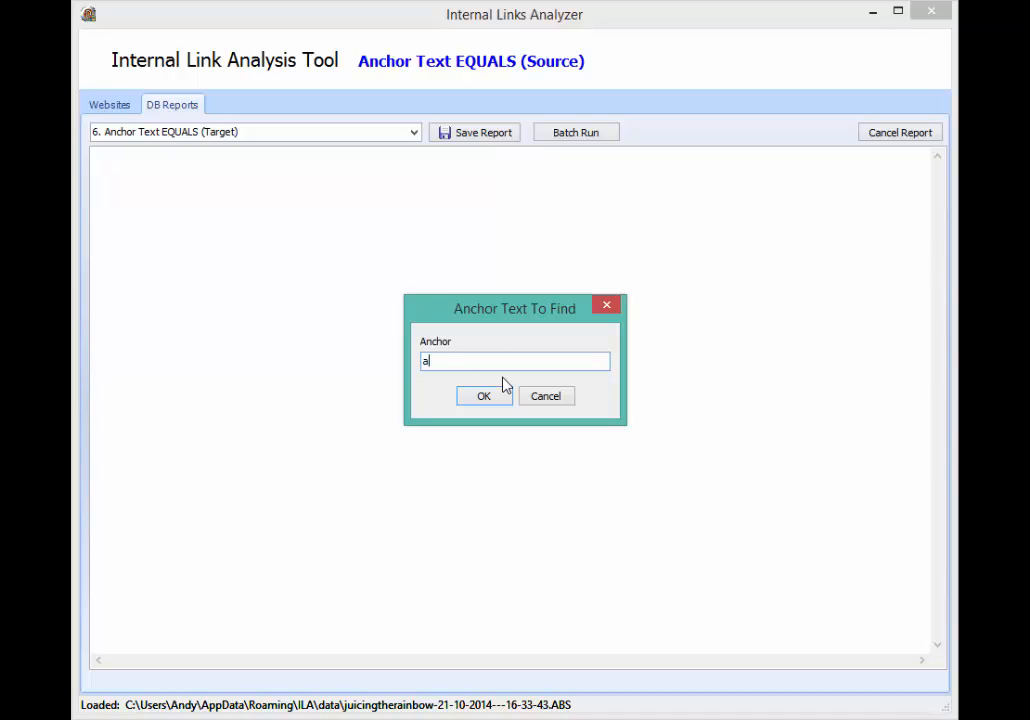
{"action": "type", "text": "sparagus"}
{"action": "key", "text": "Return"}
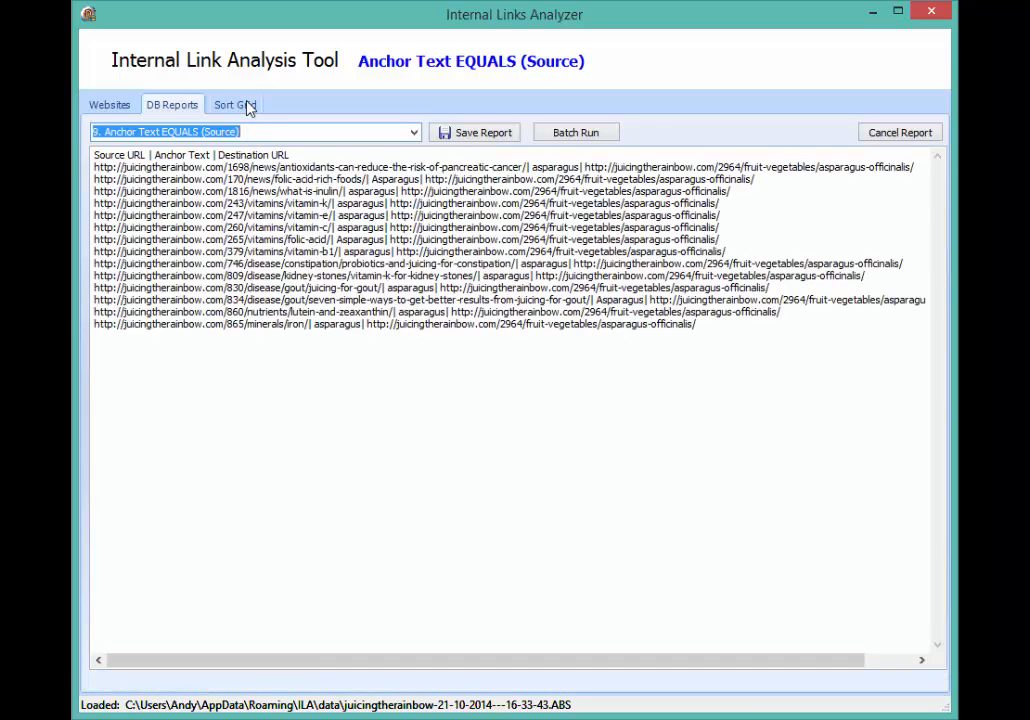
{"action": "left_click", "coordinate": [237, 105]}
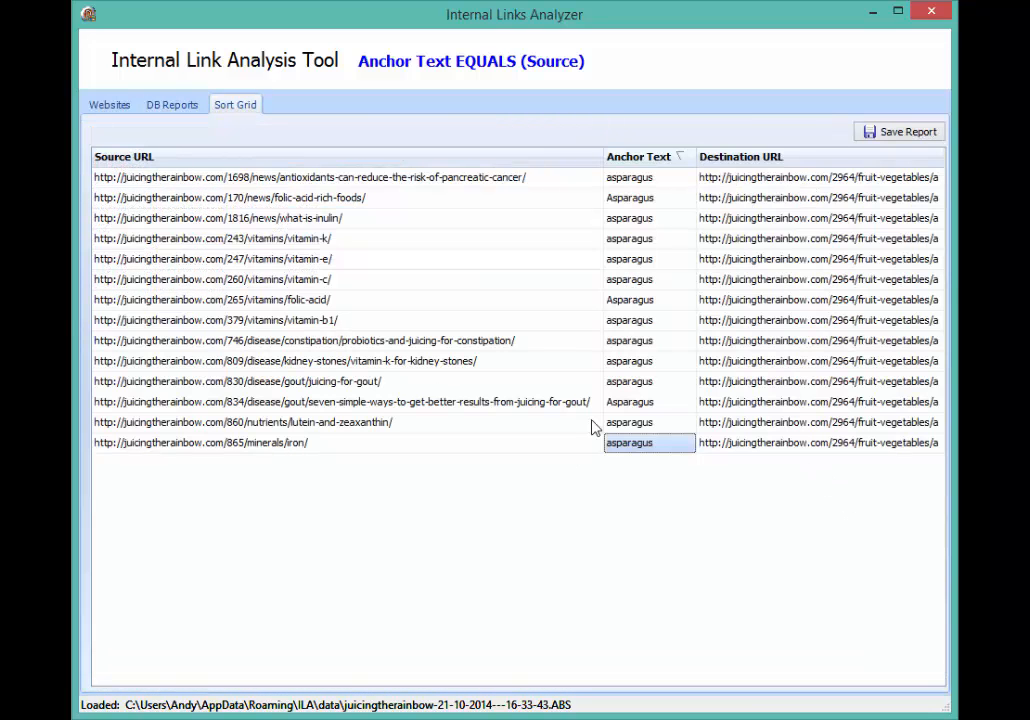
- Run a new Anchor Texts to a URL report for the /1032/minerals/magnesium/ page and show it in the sortable grid
{"action": "left_click", "coordinate": [184, 110]}
{"action": "left_click", "coordinate": [415, 132]}
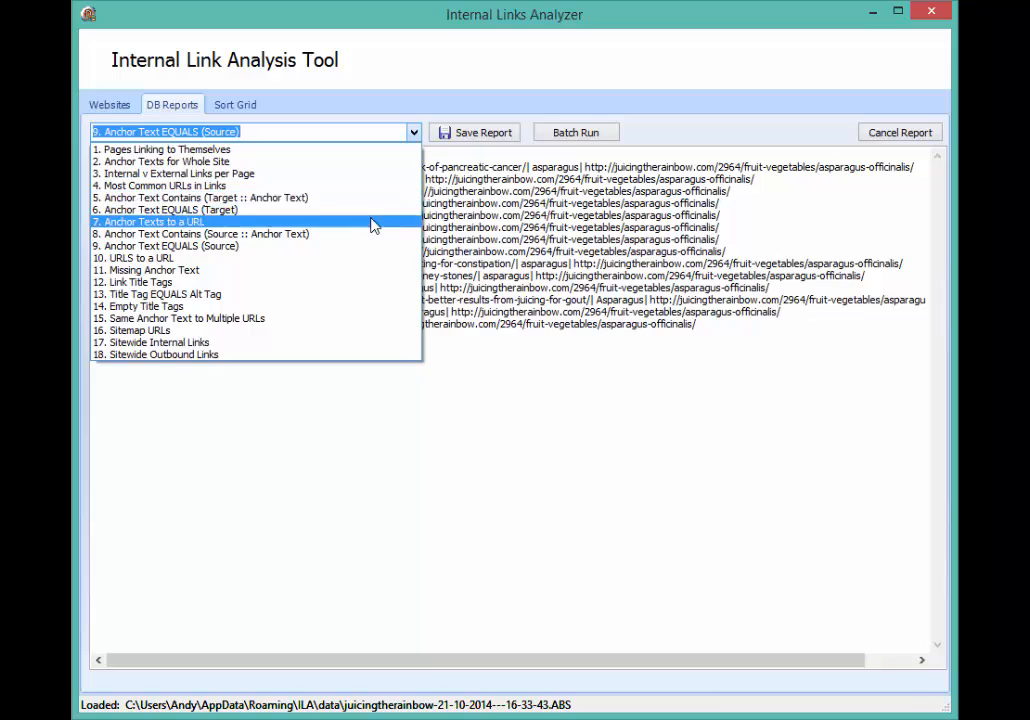
{"action": "left_click", "coordinate": [263, 222]}
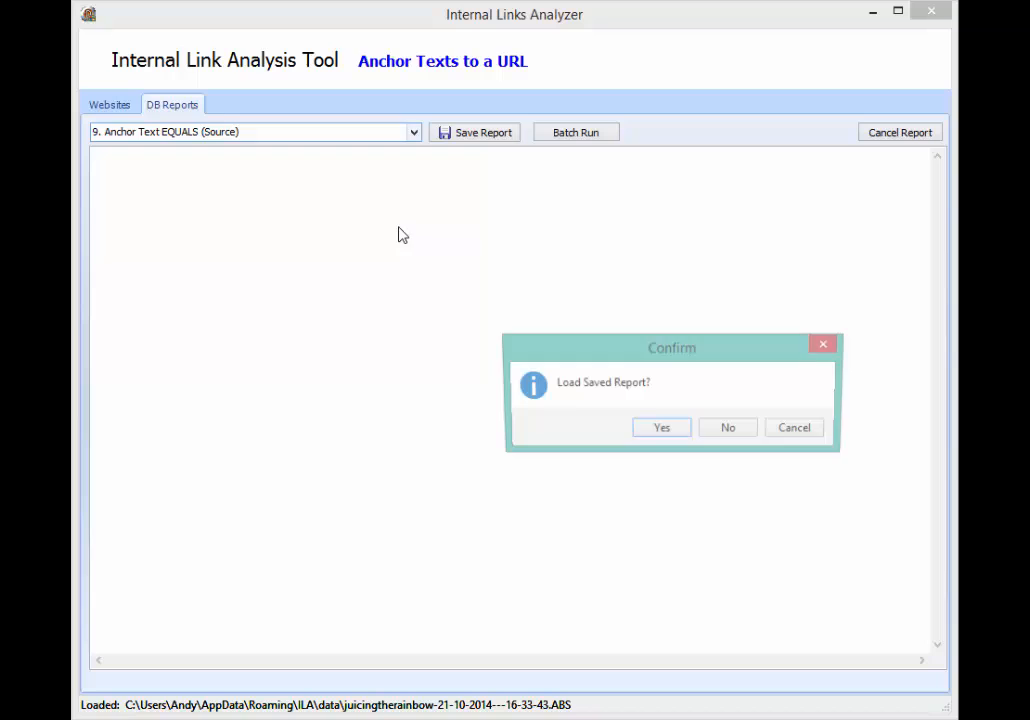
{"action": "left_click", "coordinate": [733, 428]}
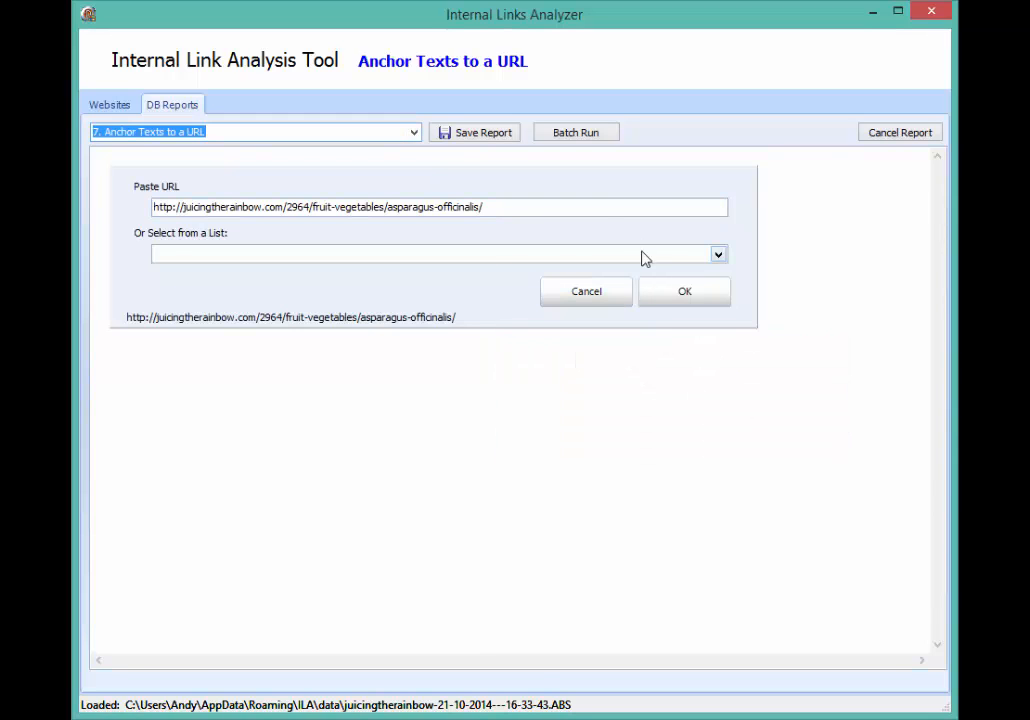
{"action": "left_click_drag", "start_coordinate": [482, 208], "coordinate": [529, 214]}
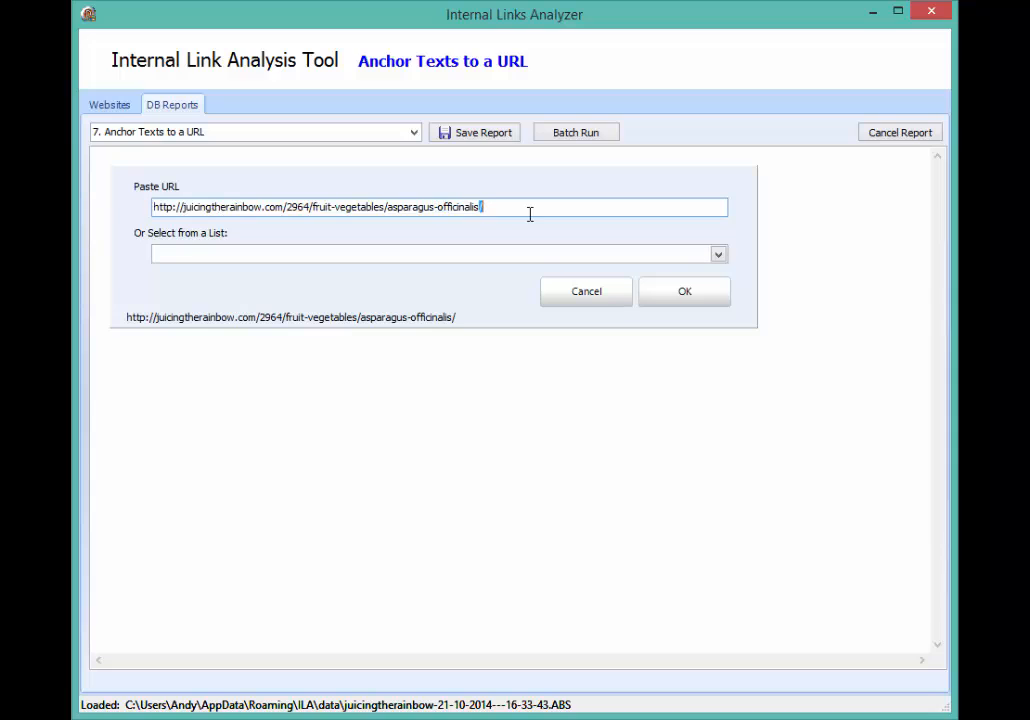
{"action": "left_click", "coordinate": [718, 255]}
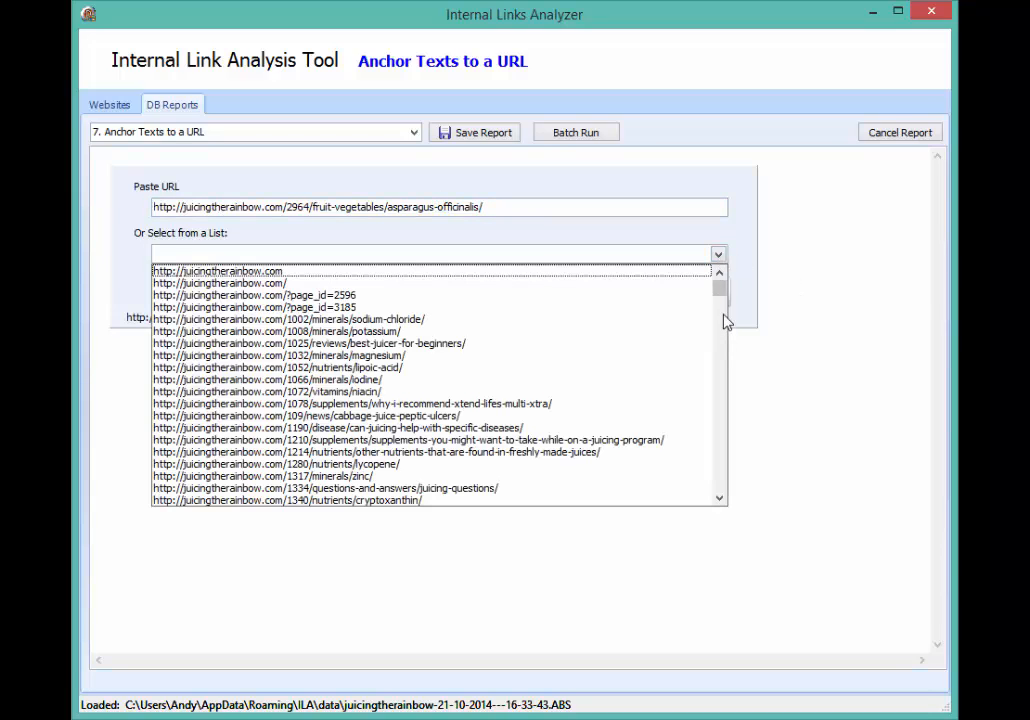
{"action": "left_click_drag", "start_coordinate": [726, 322], "coordinate": [724, 373]}
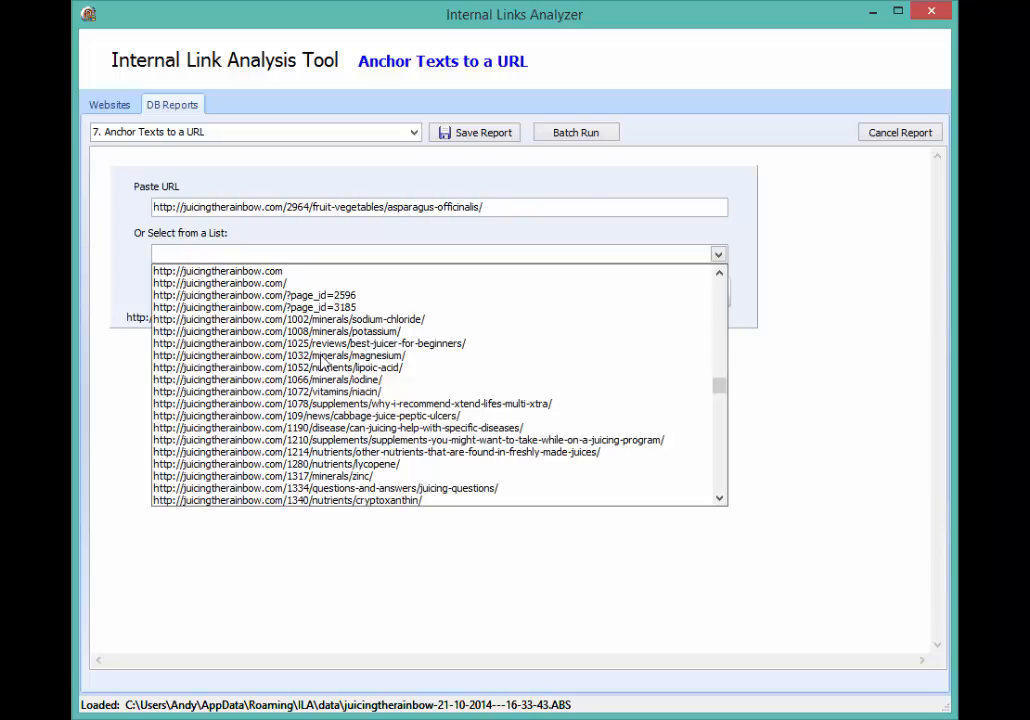
{"action": "left_click", "coordinate": [383, 357]}
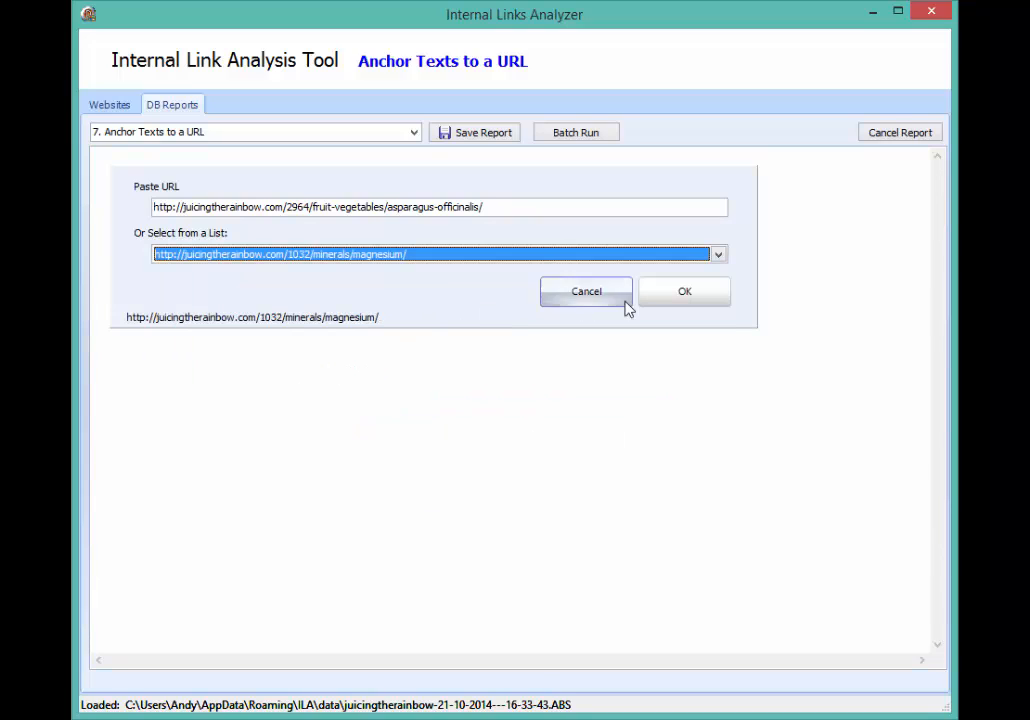
{"action": "left_click", "coordinate": [684, 296]}
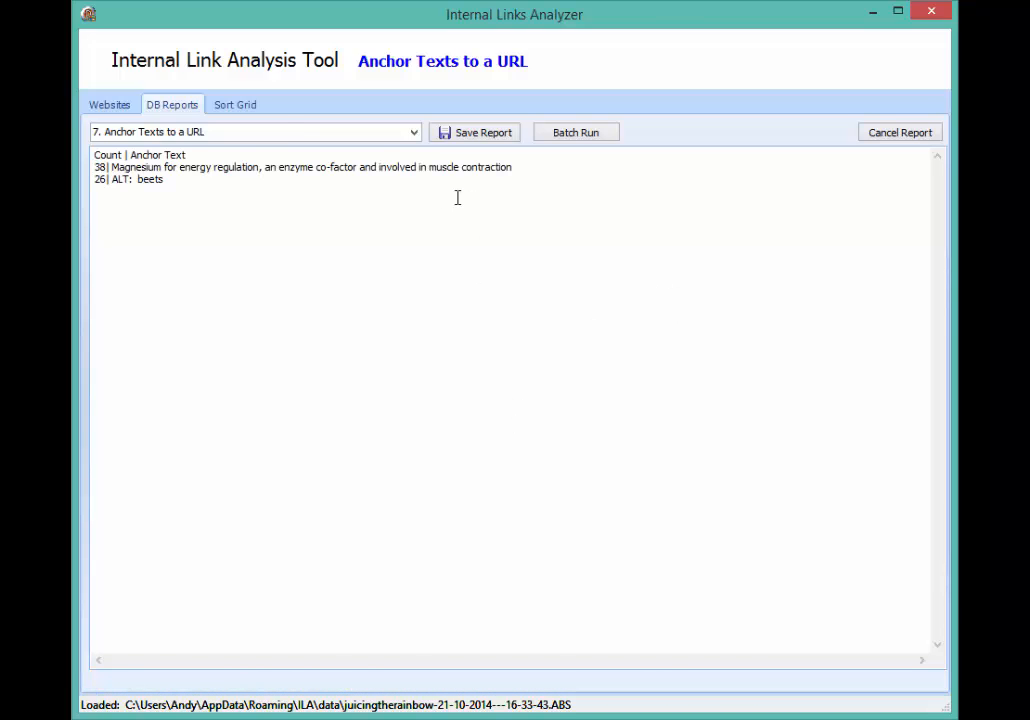
{"action": "left_click", "coordinate": [240, 108]}
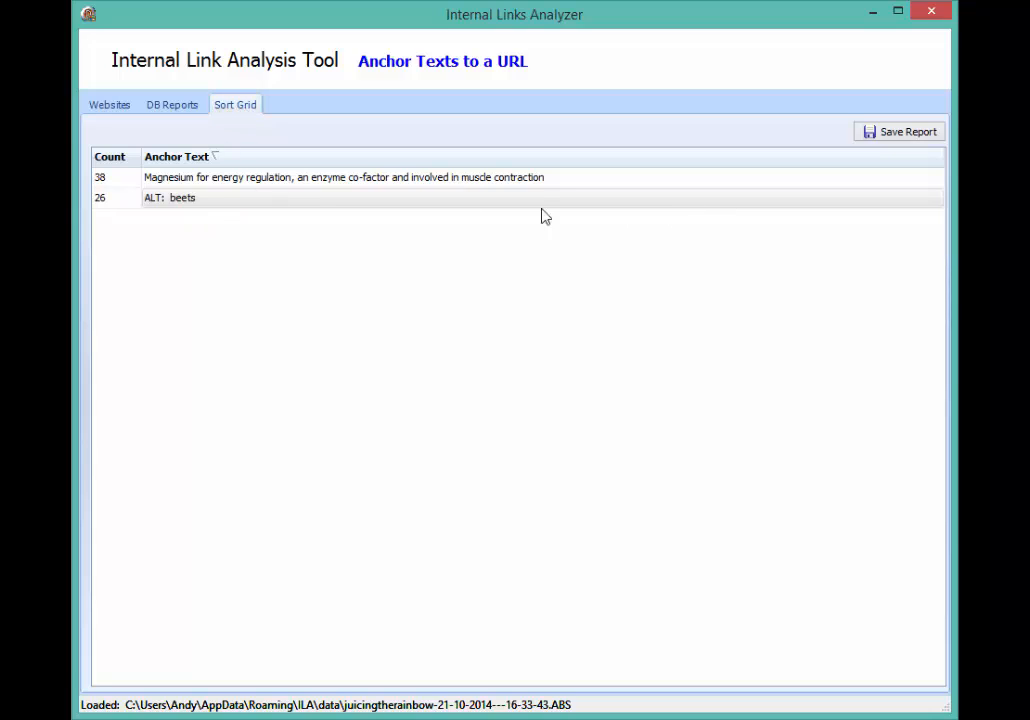
- Compare the counts of the magnesium text anchor and the beets ALT anchor in the grid
{"action": "left_click", "coordinate": [300, 180]}
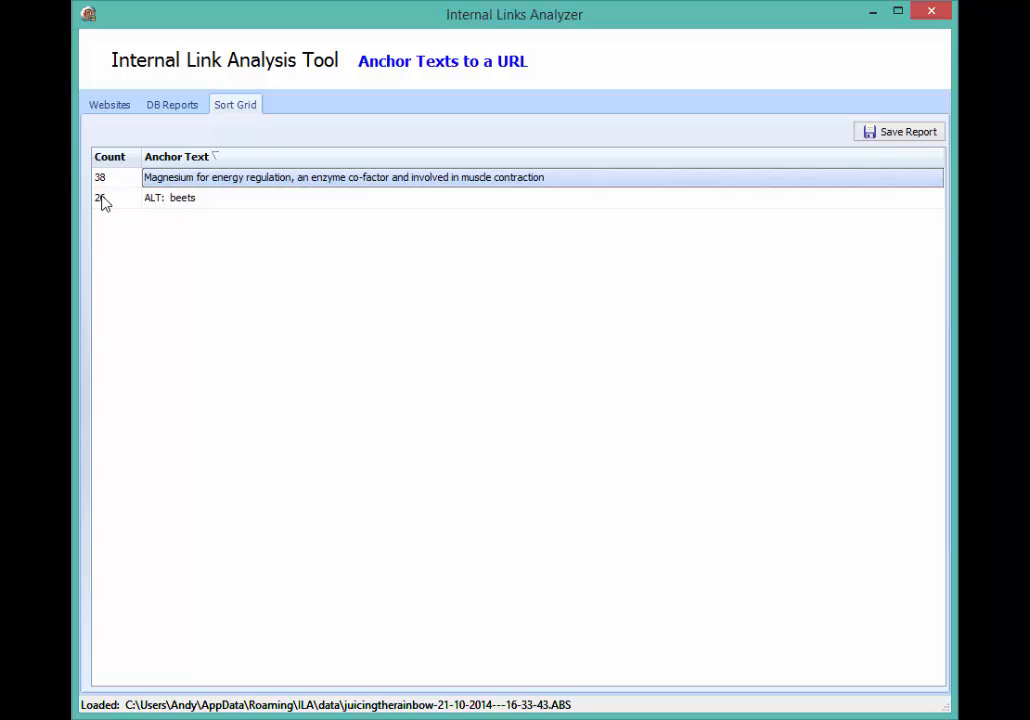
{"action": "left_click", "coordinate": [163, 205]}
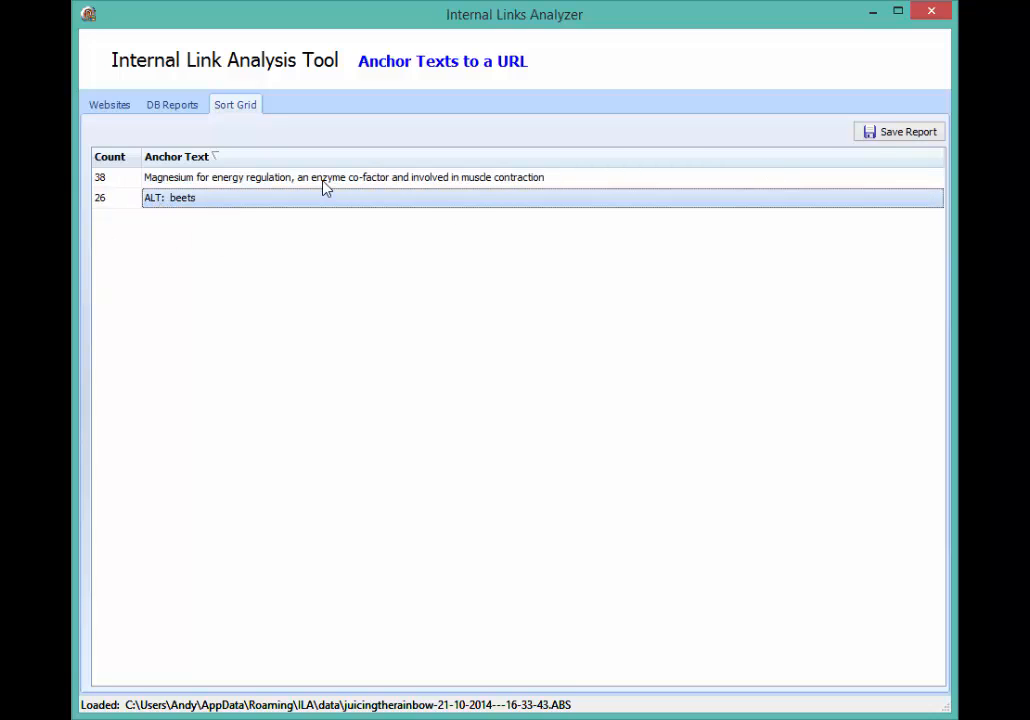
{"action": "left_click", "coordinate": [211, 177]}
{"action": "left_click", "coordinate": [168, 199]}
{"action": "left_click", "coordinate": [175, 178]}
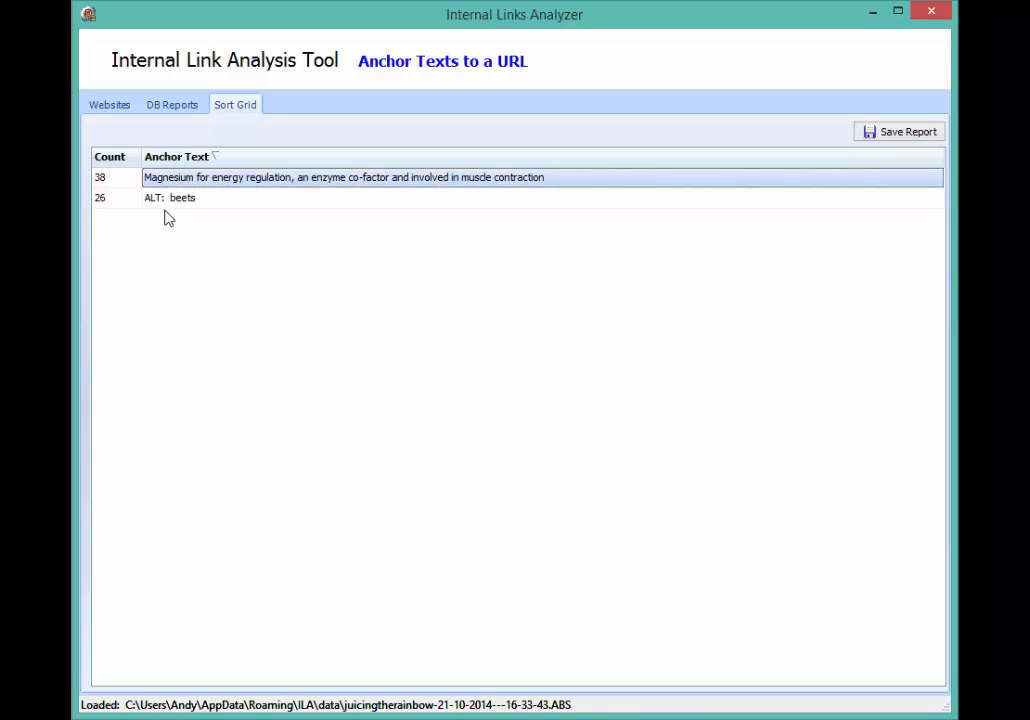
- Reload the saved Anchor Texts to a URL report from the database reports
{"action": "left_click", "coordinate": [177, 106]}
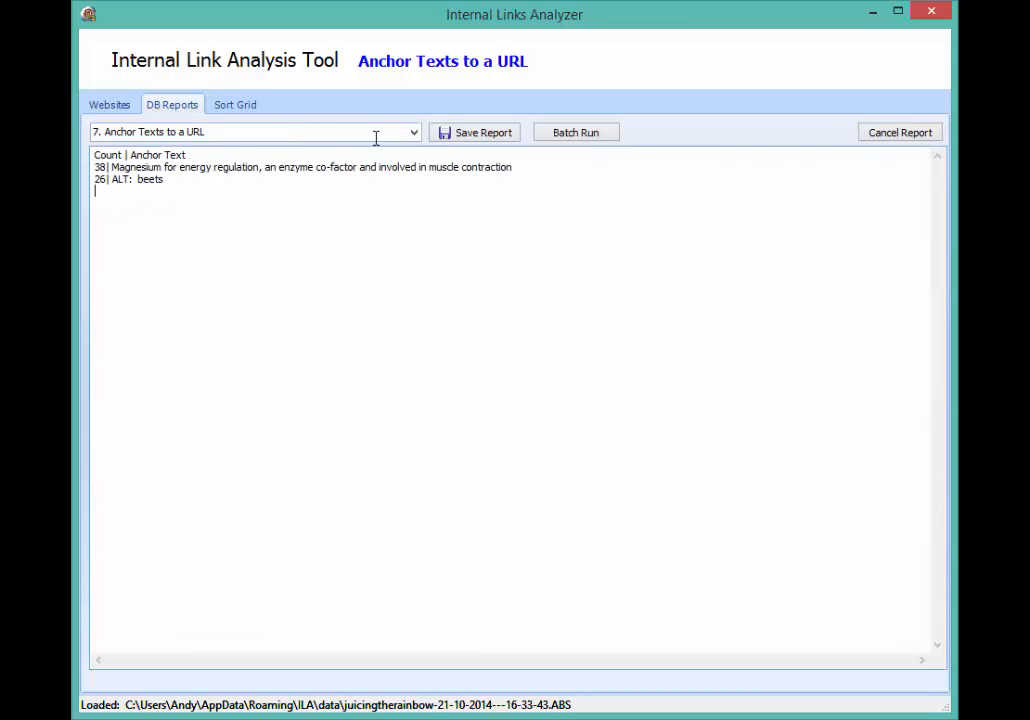
{"action": "left_click", "coordinate": [411, 133]}
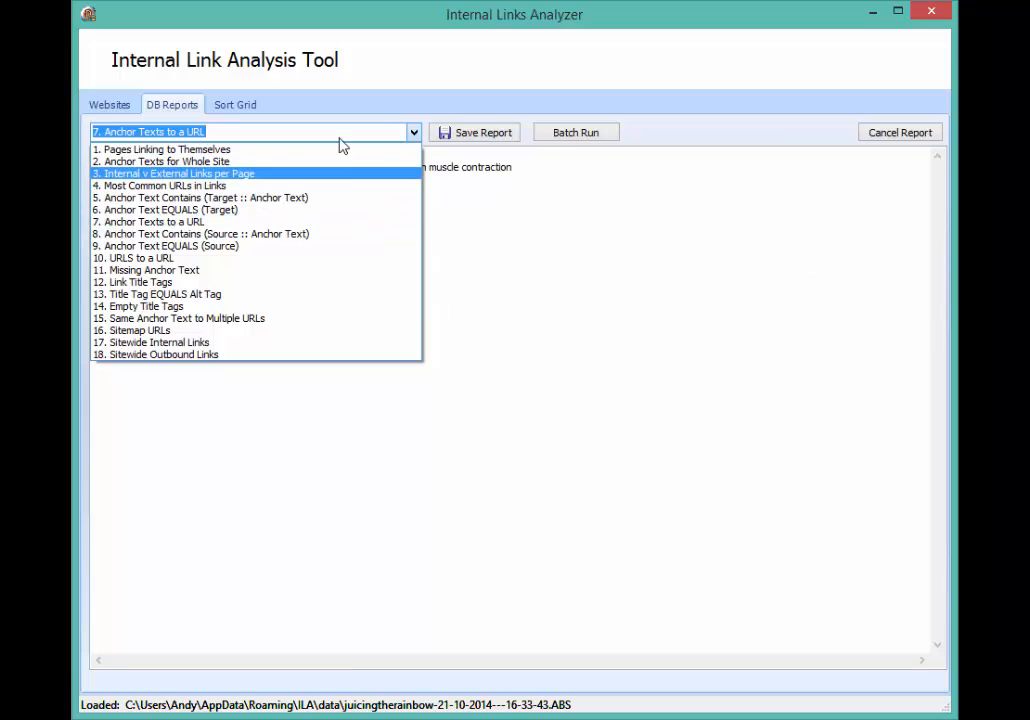
{"action": "left_click", "coordinate": [345, 222]}
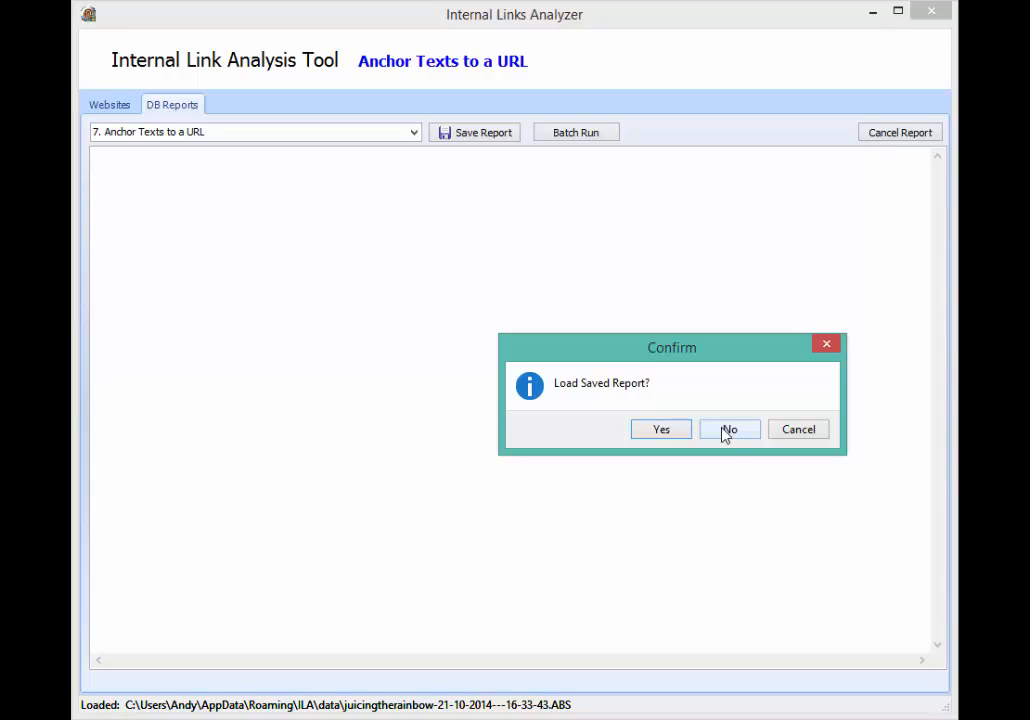
{"action": "left_click", "coordinate": [646, 432]}
- Run a URLs to a URL report for the /1032/minerals/magnesium/ page and show it in the sortable grid
{"action": "left_click", "coordinate": [411, 136]}
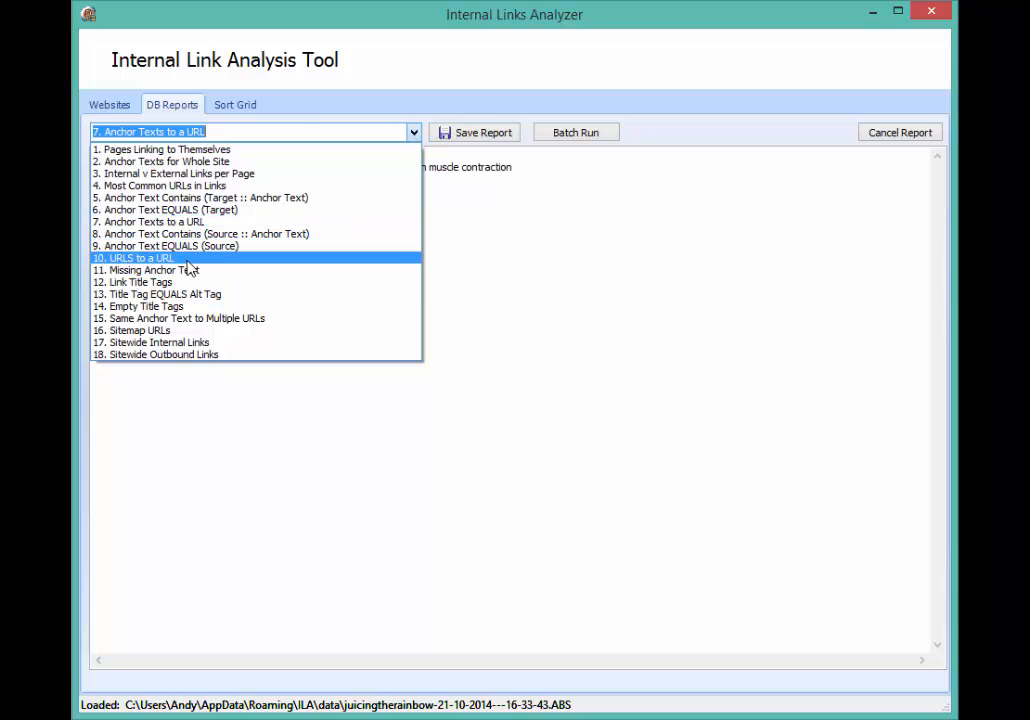
{"action": "left_click", "coordinate": [187, 260]}
{"action": "left_click", "coordinate": [717, 256]}
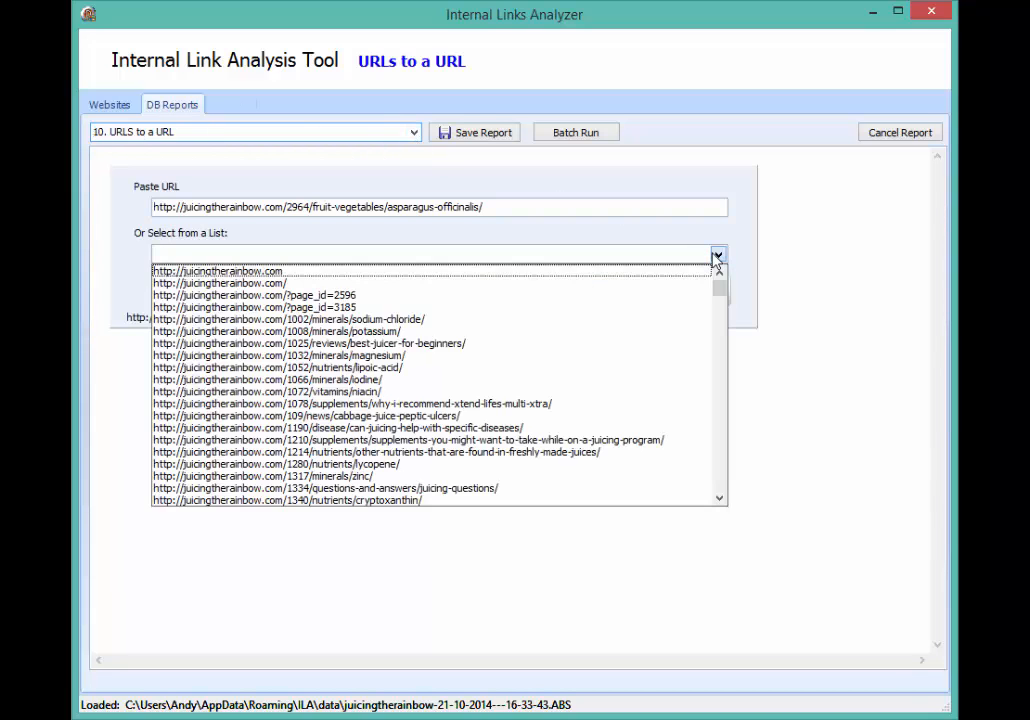
{"action": "left_click", "coordinate": [720, 435]}
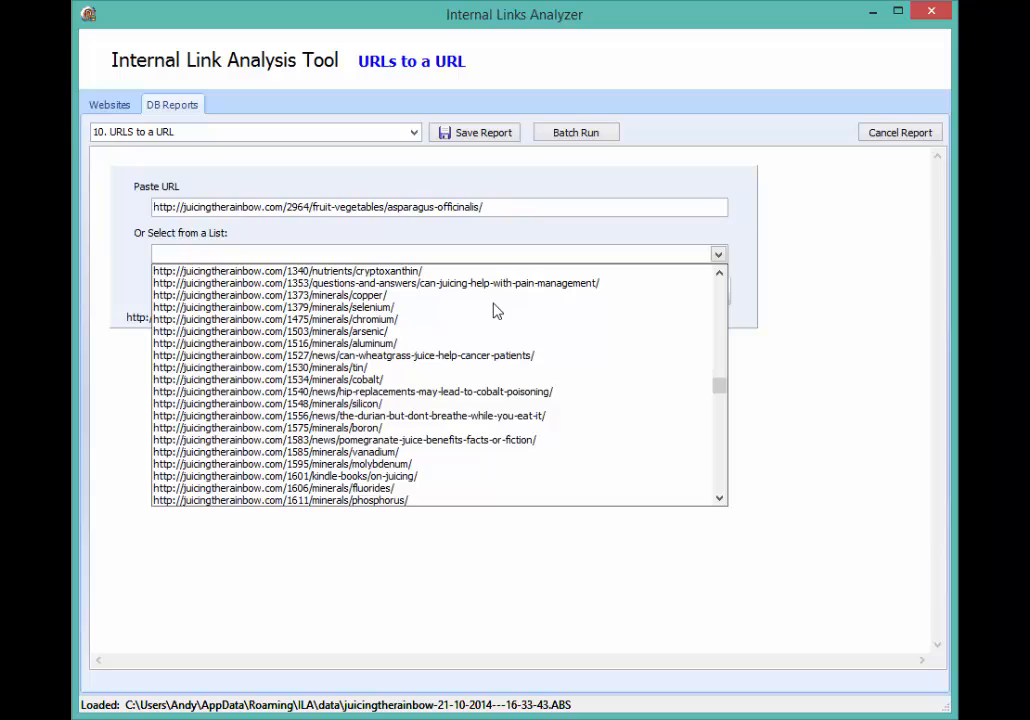
{"action": "scroll", "coordinate": [197, 347], "scroll_direction": "up", "scroll_amount": 7}
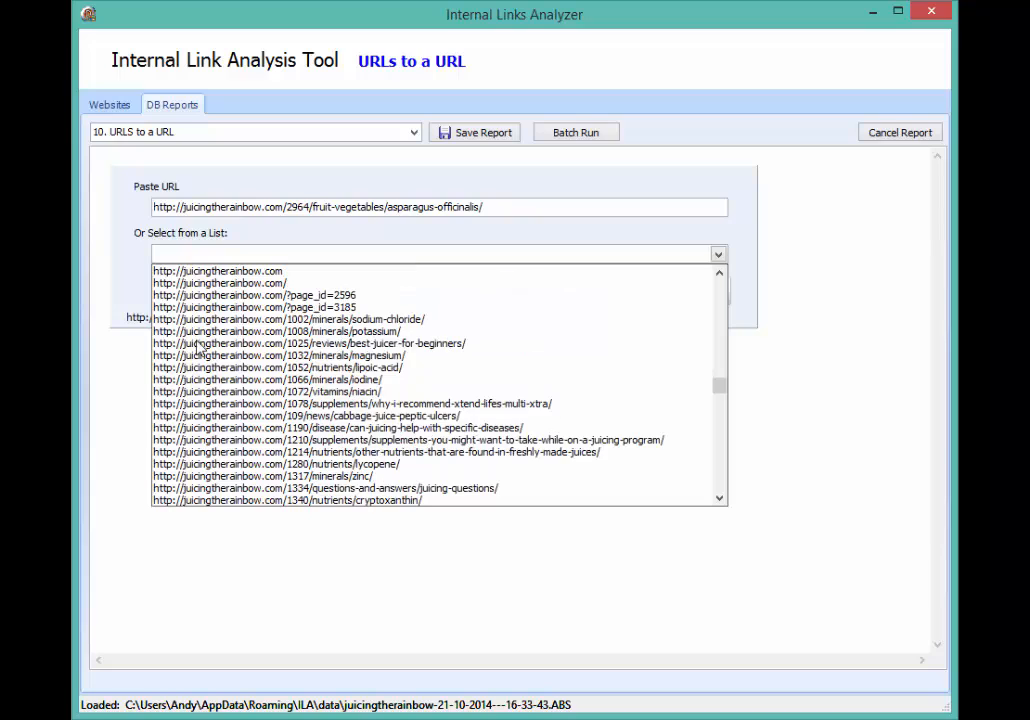
{"action": "left_click", "coordinate": [282, 355]}
{"action": "left_click", "coordinate": [672, 293]}
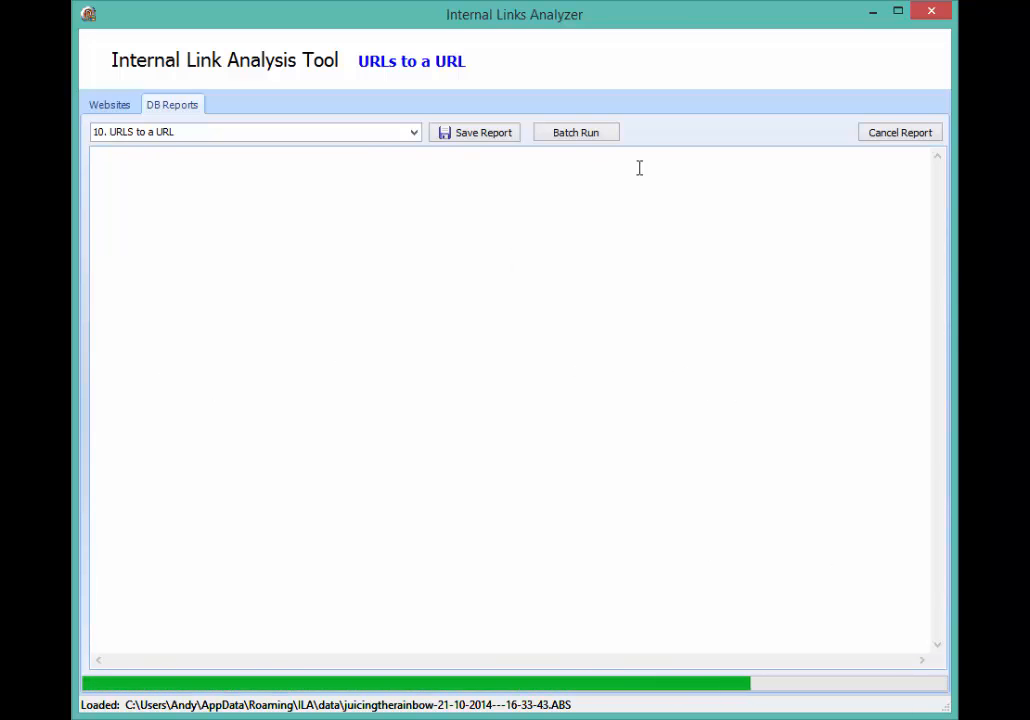
{"action": "left_click", "coordinate": [244, 108]}
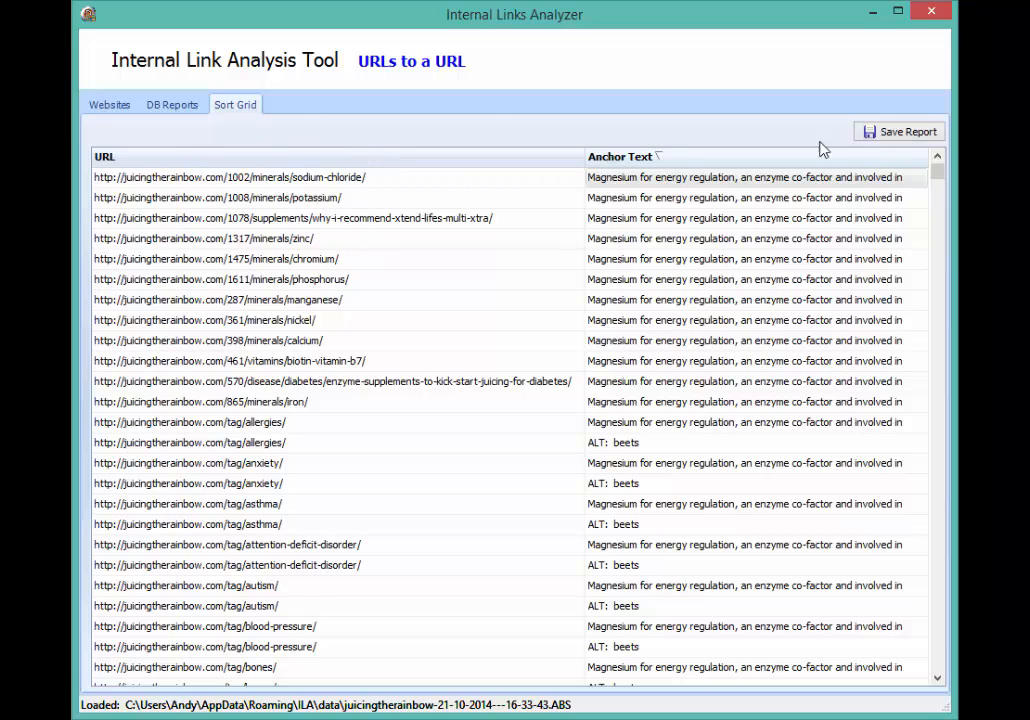
- Look through all the pages linking to the magnesium page and their anchor texts, returning to the first row
{"action": "left_click_drag", "start_coordinate": [936, 179], "coordinate": [937, 262]}
{"action": "scroll", "coordinate": [936, 448], "scroll_direction": "down", "scroll_amount": 8}
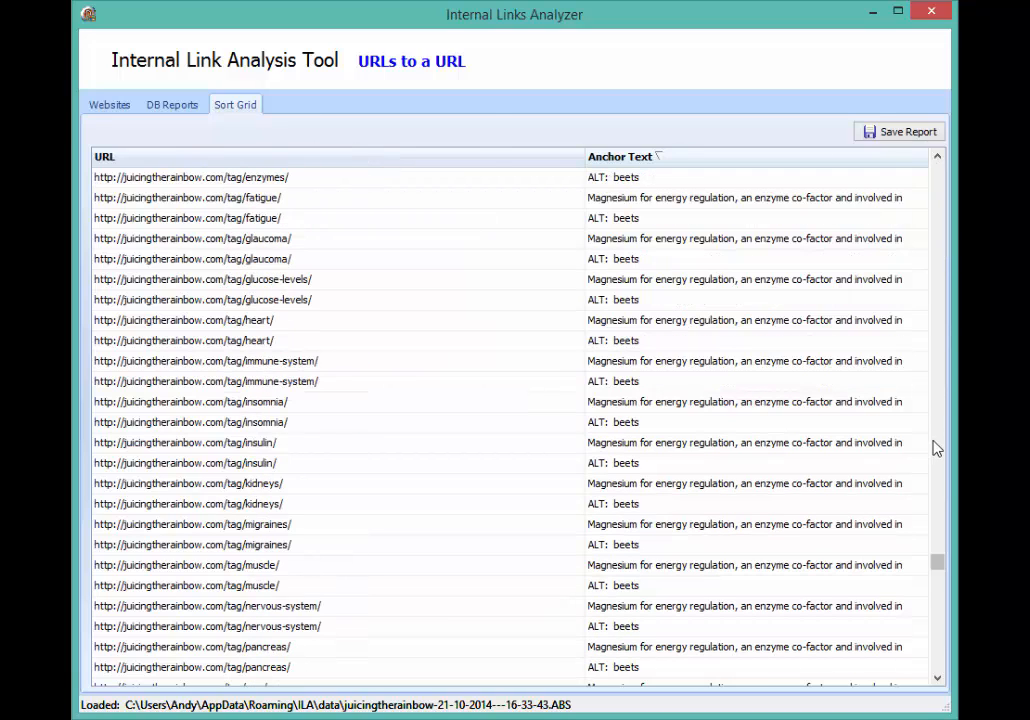
{"action": "scroll", "coordinate": [936, 616], "scroll_direction": "down", "scroll_amount": 3}
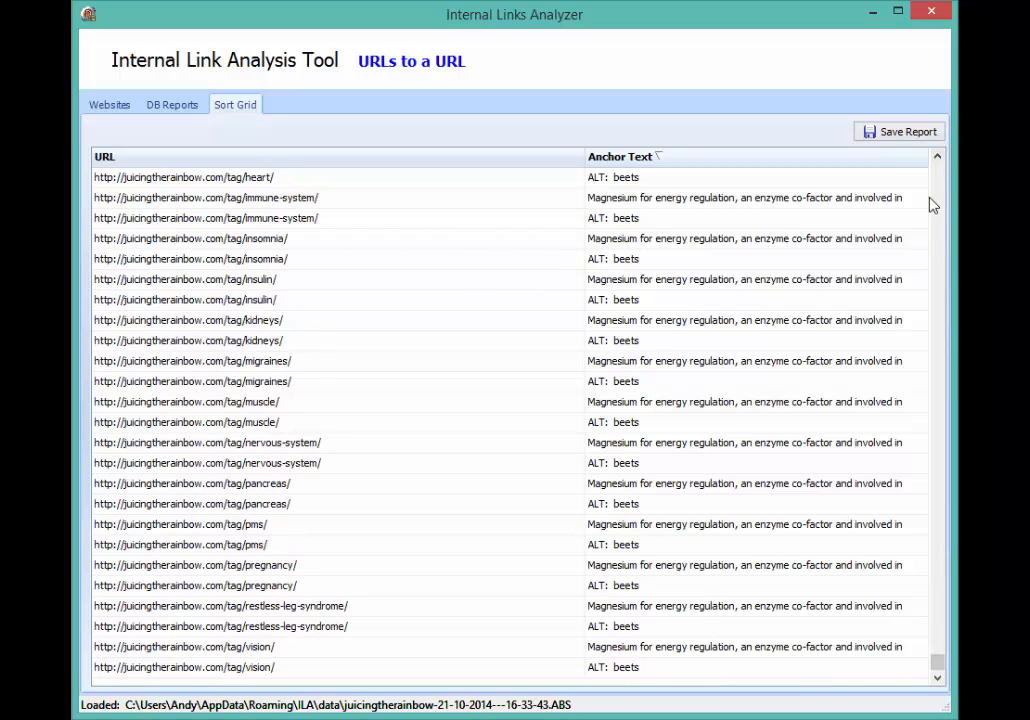
{"action": "scroll", "coordinate": [935, 195], "scroll_direction": "up", "scroll_amount": 8}
{"action": "scroll", "coordinate": [940, 170], "scroll_direction": "up", "scroll_amount": 5}
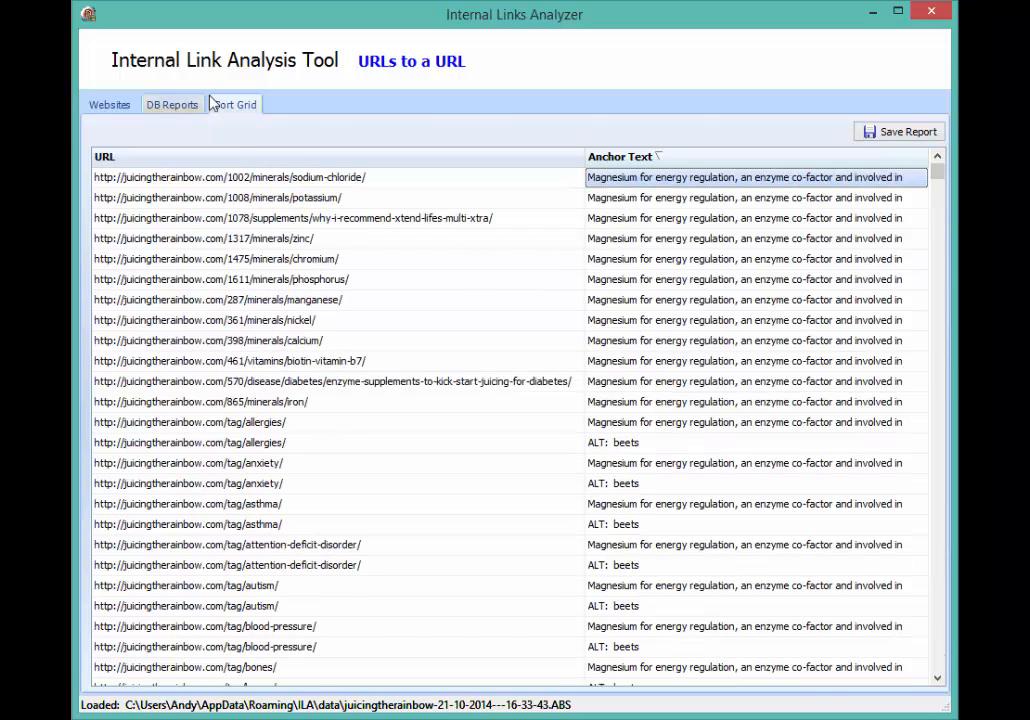
- Load the saved Anchor Texts to a URL report for the magnesium page in place of the URLs to a URL report
{"action": "left_click", "coordinate": [174, 104]}
{"action": "left_click", "coordinate": [214, 131]}
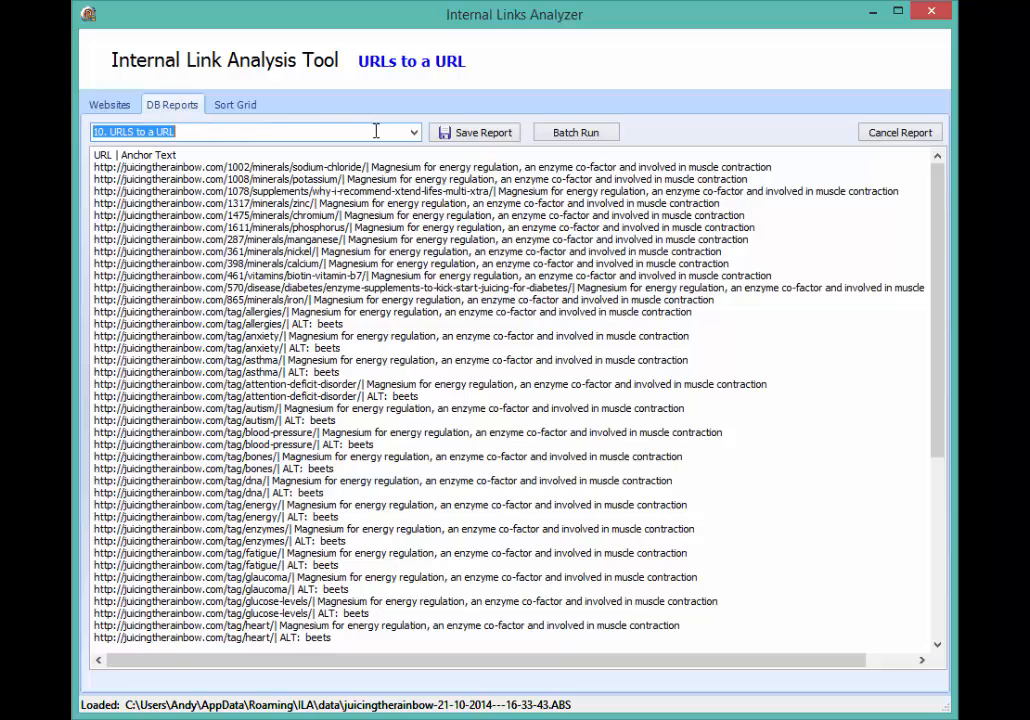
{"action": "left_click", "coordinate": [414, 133]}
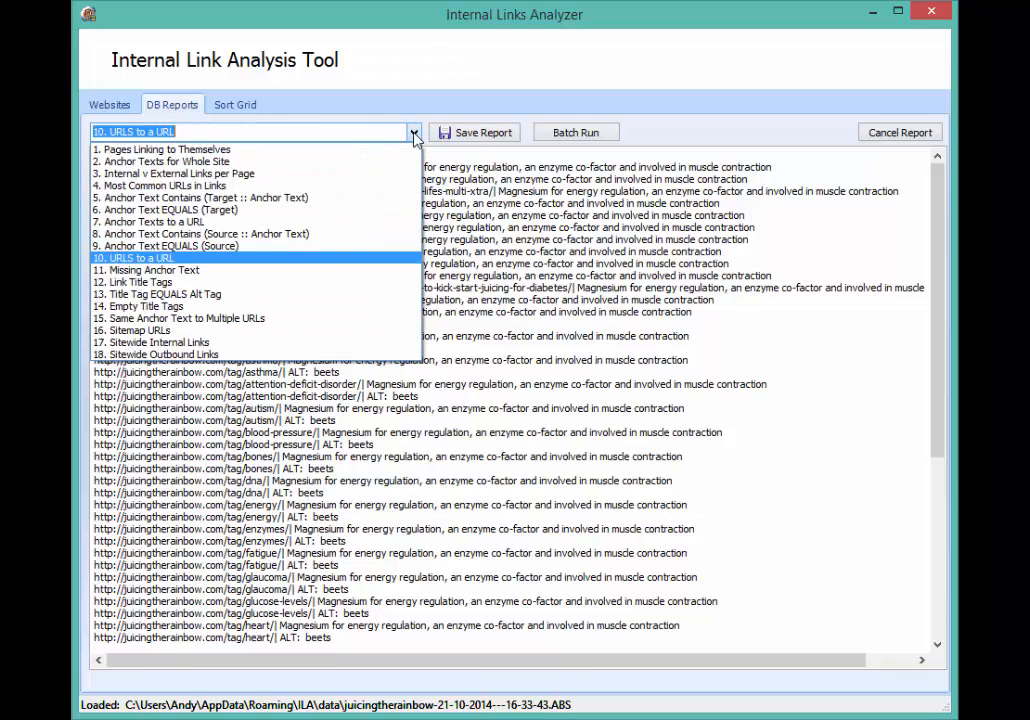
{"action": "left_click", "coordinate": [391, 222]}
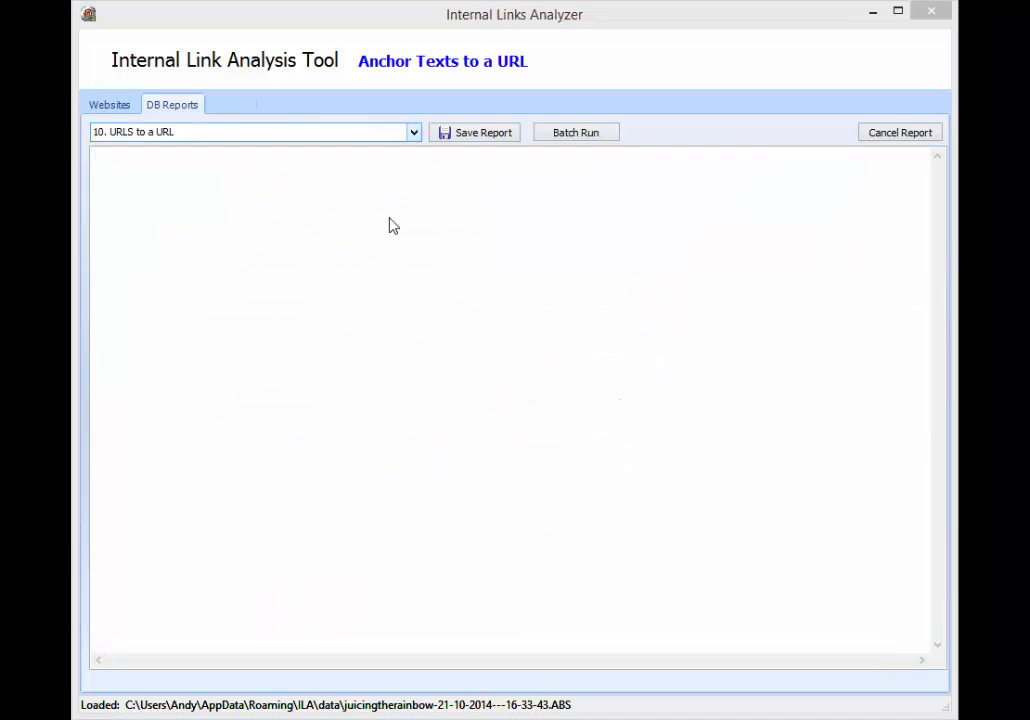
{"action": "left_click", "coordinate": [630, 430]}
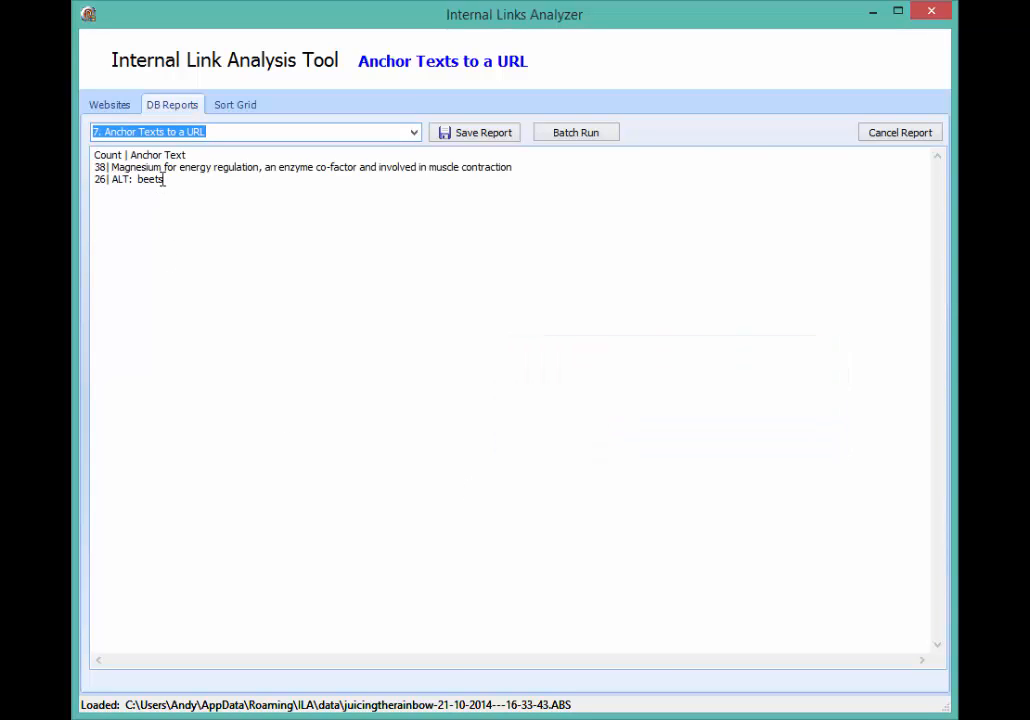
- Highlight the "ALT: beets" line in the report to check its count and anchor text
{"action": "left_click_drag", "start_coordinate": [190, 178], "coordinate": [92, 178]}
{"action": "left_click_drag", "start_coordinate": [164, 179], "coordinate": [123, 180]}
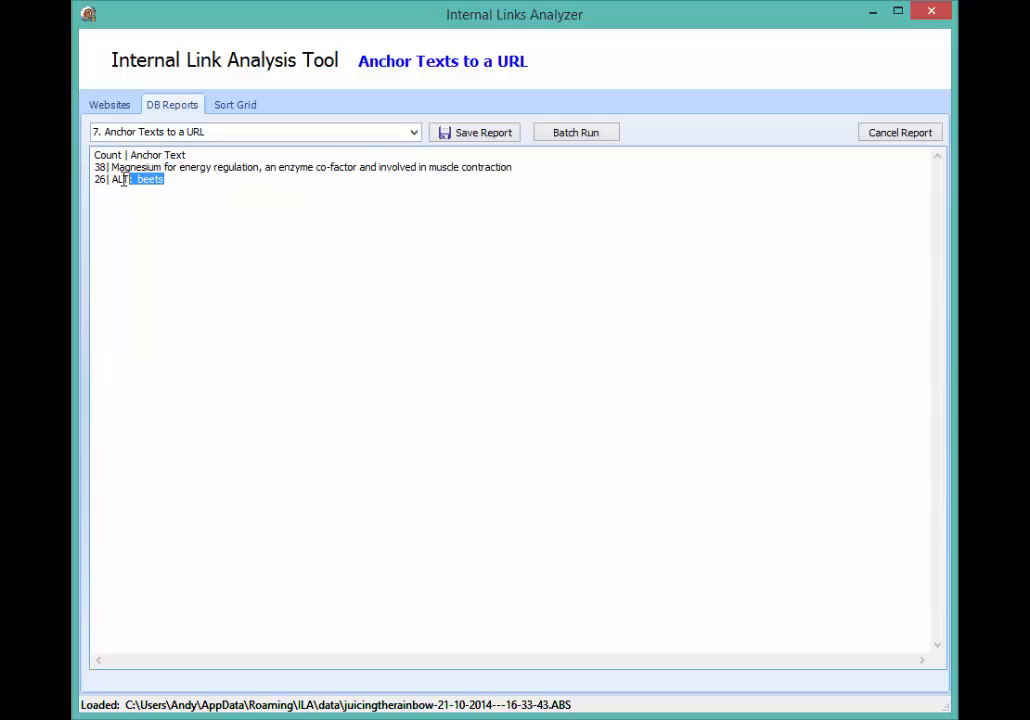
{"action": "left_click", "coordinate": [93, 181]}
- Load the saved URLs to a URL report and show it in the sortable grid
{"action": "left_click", "coordinate": [414, 131]}
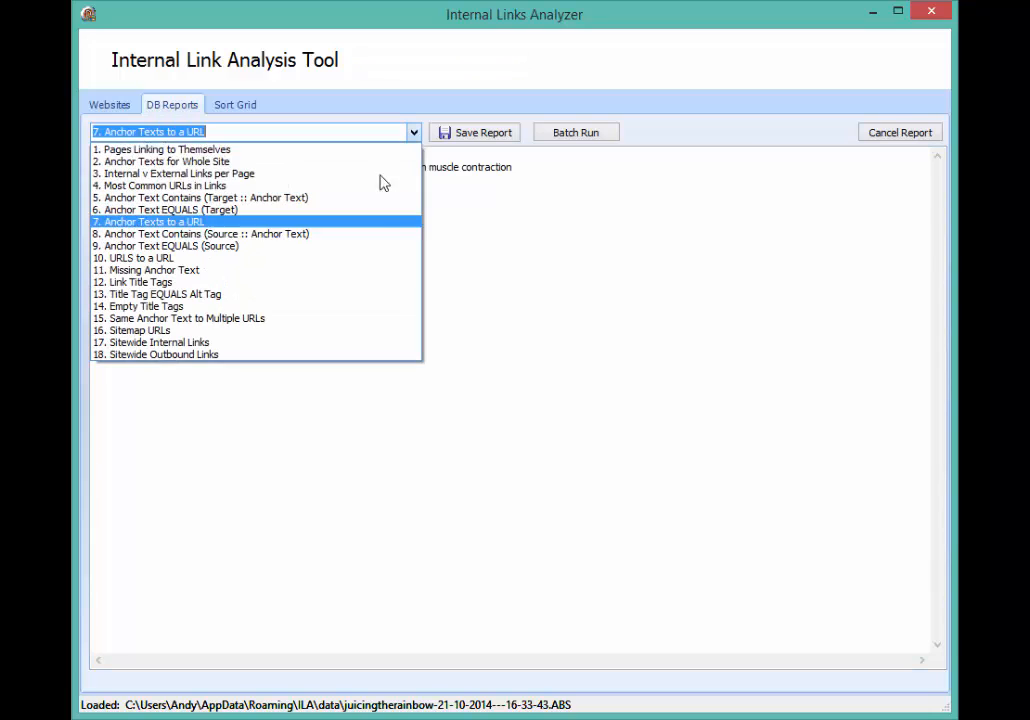
{"action": "left_click", "coordinate": [352, 259]}
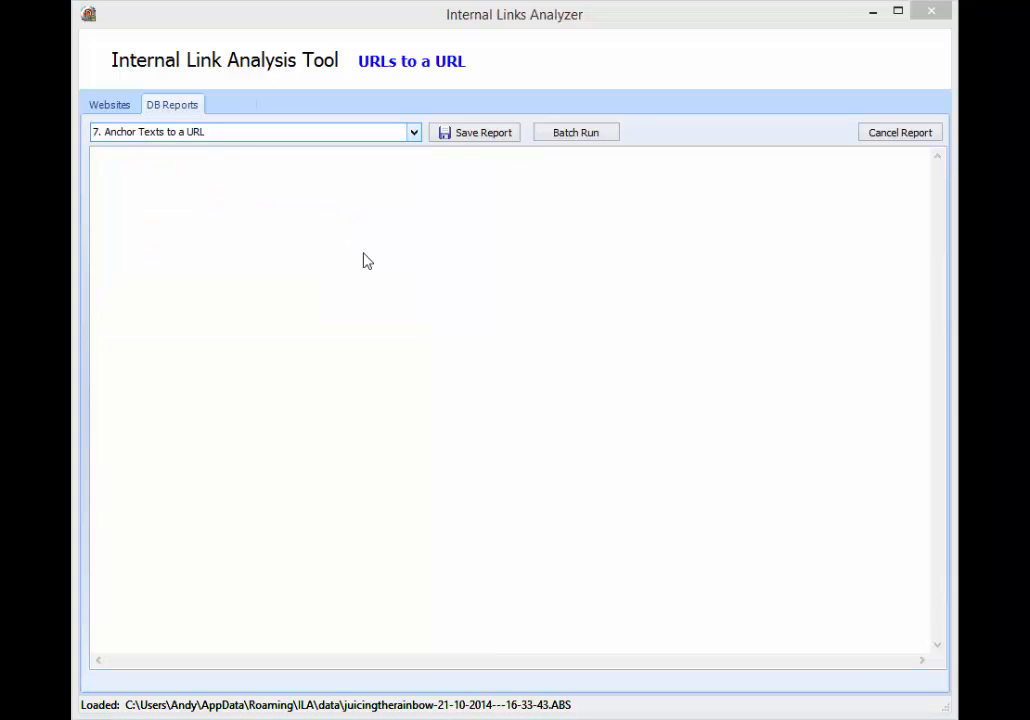
{"action": "left_click", "coordinate": [636, 428]}
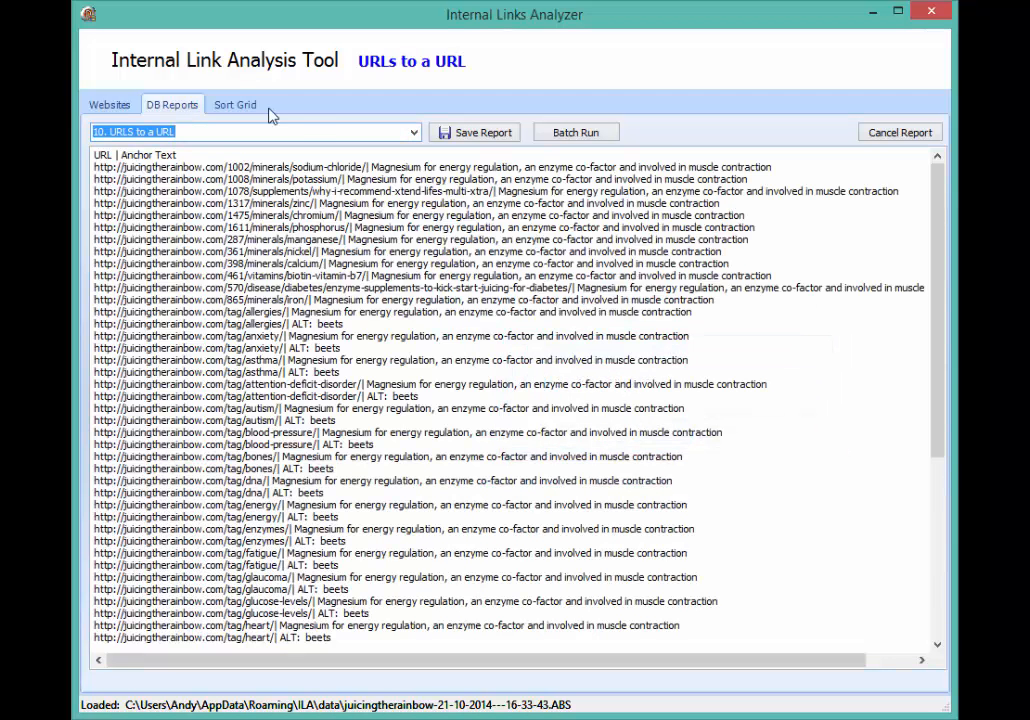
{"action": "left_click", "coordinate": [236, 104]}
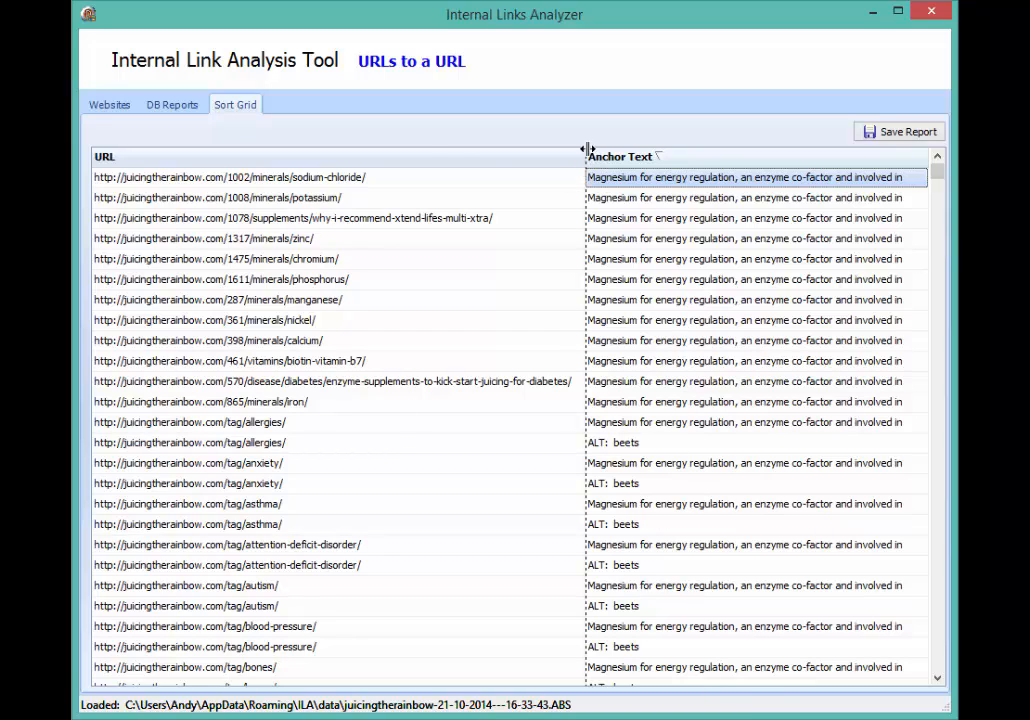
- Narrow the URL column to make room for the full anchor texts and select the /tag/allergies/ URL with the "ALT: beets" anchor
{"action": "left_click_drag", "start_coordinate": [587, 153], "coordinate": [403, 140]}
{"action": "left_click", "coordinate": [486, 448]}
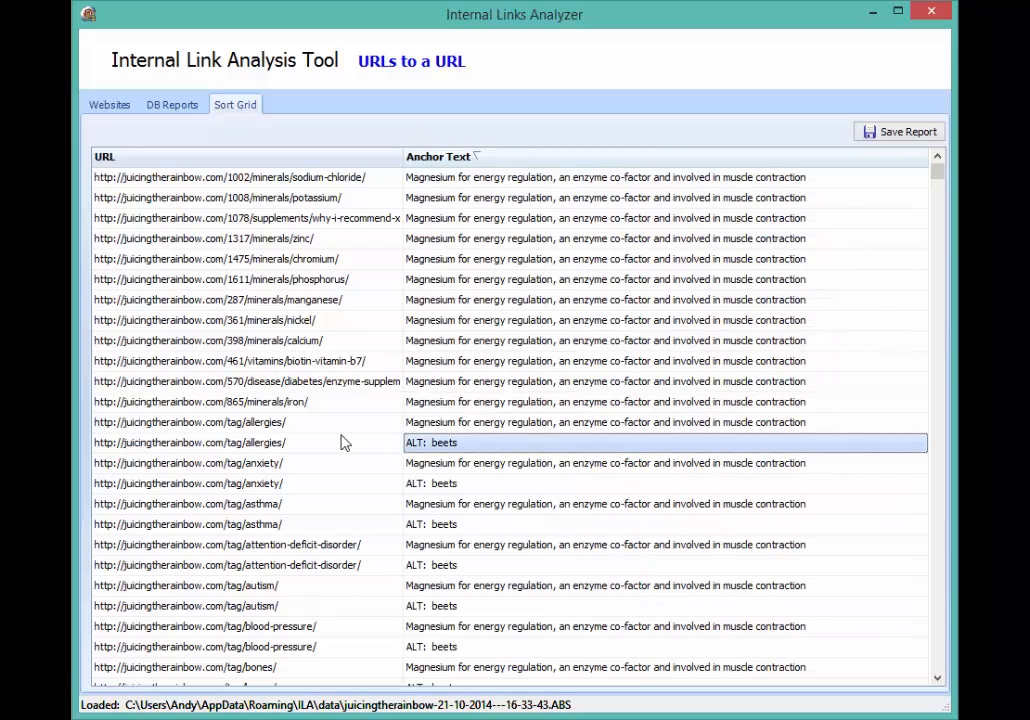
{"action": "left_click", "coordinate": [157, 447]}
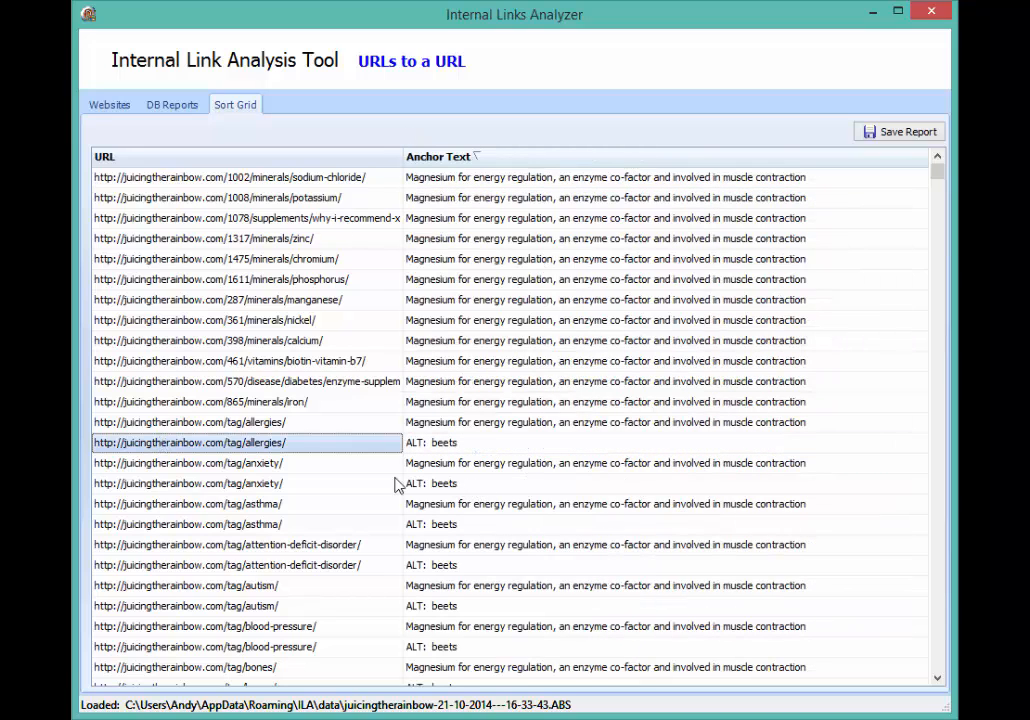
- Check the tag-page rows from /tag/anxiety/ to /tag/autism/ that link with the "ALT: beets" anchor
{"action": "left_click", "coordinate": [202, 484]}
{"action": "left_click", "coordinate": [224, 524]}
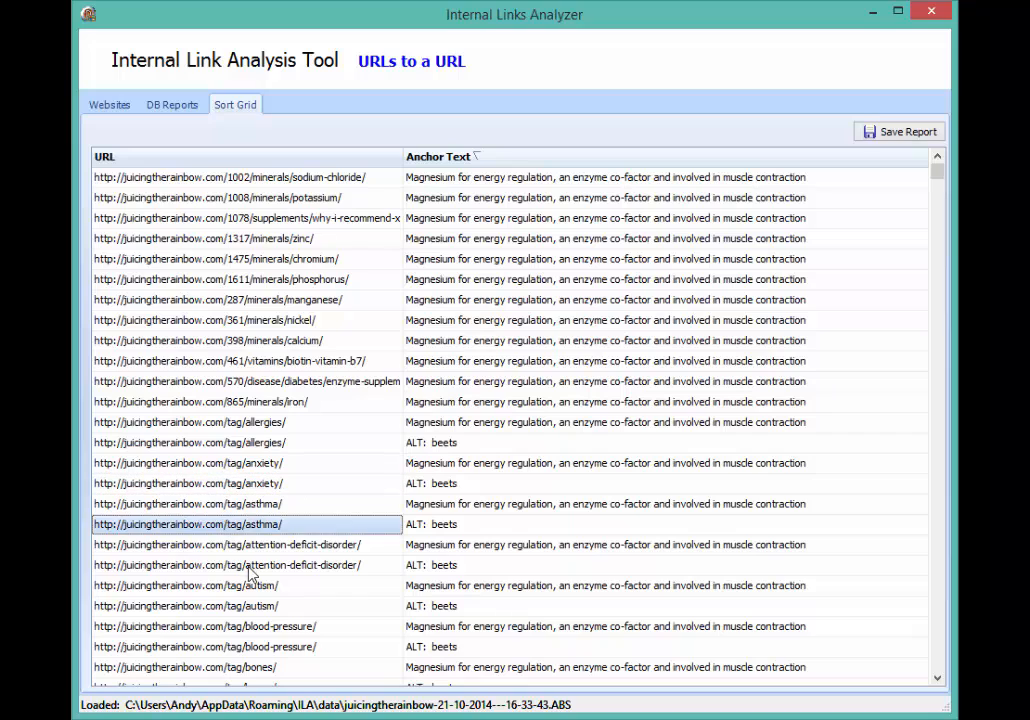
{"action": "left_click", "coordinate": [246, 566]}
{"action": "left_click", "coordinate": [251, 586]}
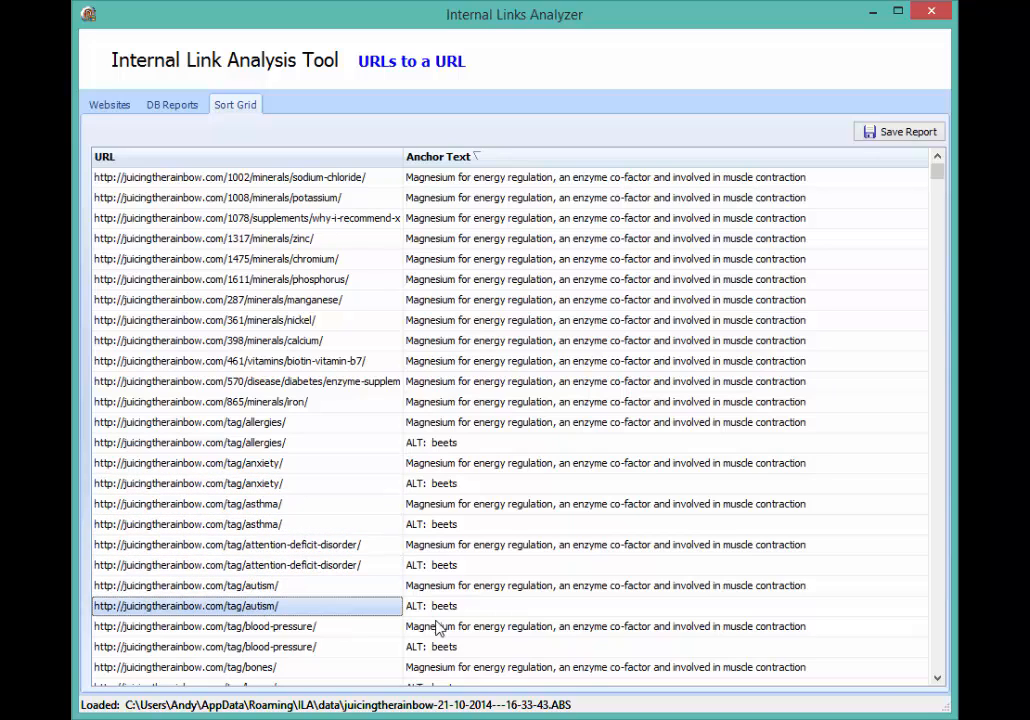
{"action": "left_click", "coordinate": [288, 607]}
{"action": "left_click", "coordinate": [469, 607]}
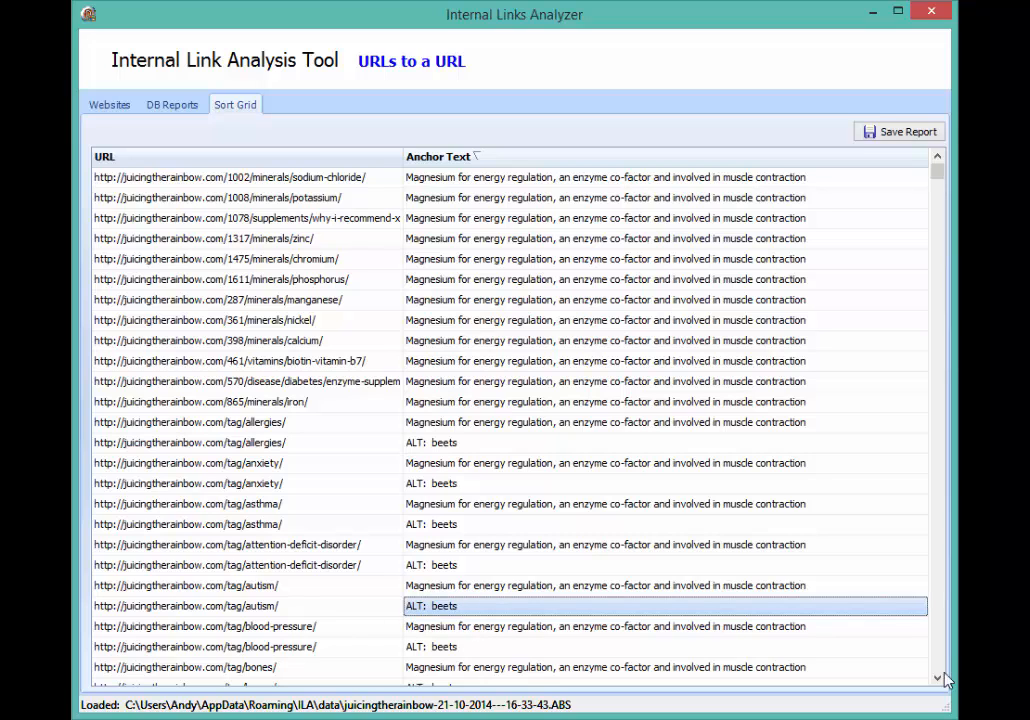
- Copy the full /tag/glucose-levels/ URL from its "ALT: beets" row
{"action": "left_click_drag", "start_coordinate": [937, 679], "coordinate": [937, 680]}
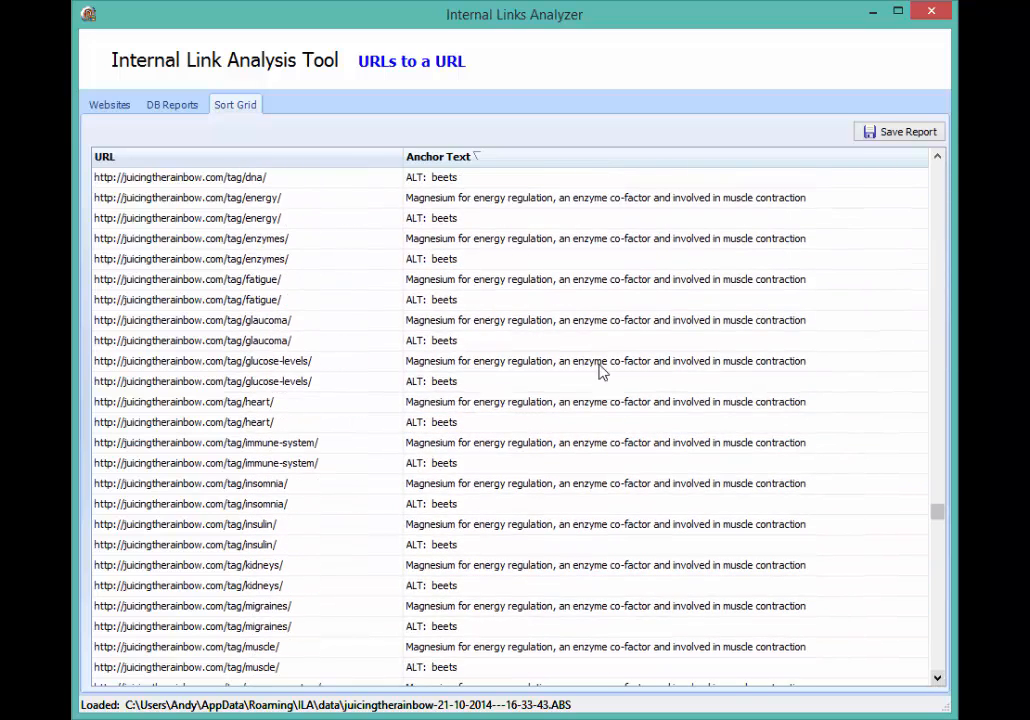
{"action": "left_click", "coordinate": [311, 383]}
{"action": "double_click", "coordinate": [313, 380]}
{"action": "left_click", "coordinate": [321, 373]}
{"action": "key", "text": "ctrl+a"}
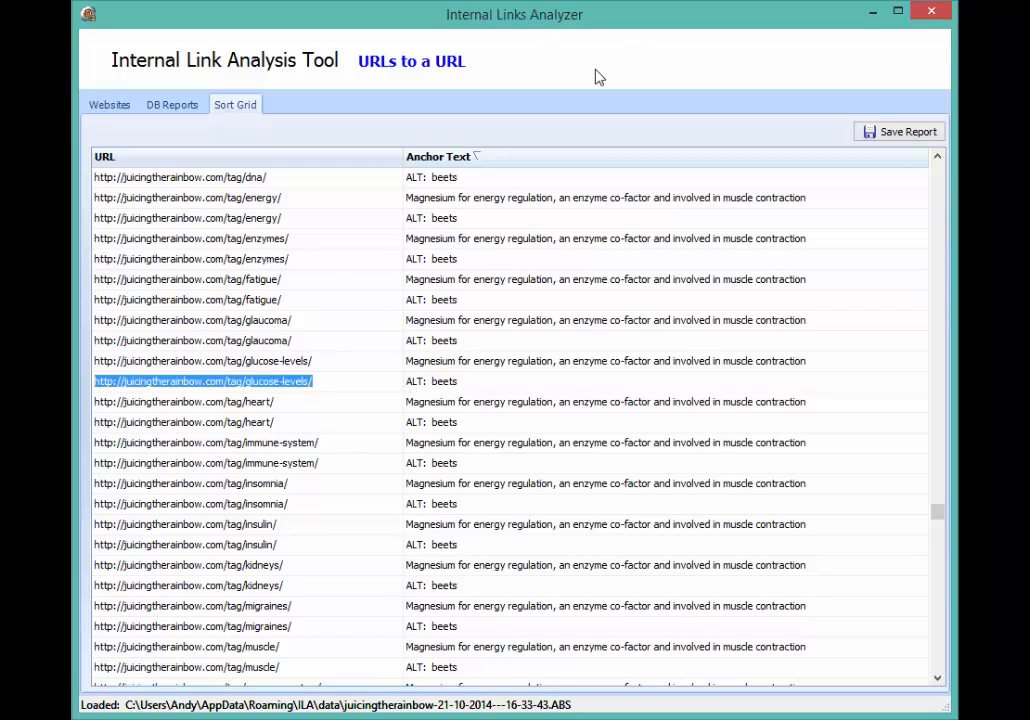
{"action": "key", "text": "Escape"}
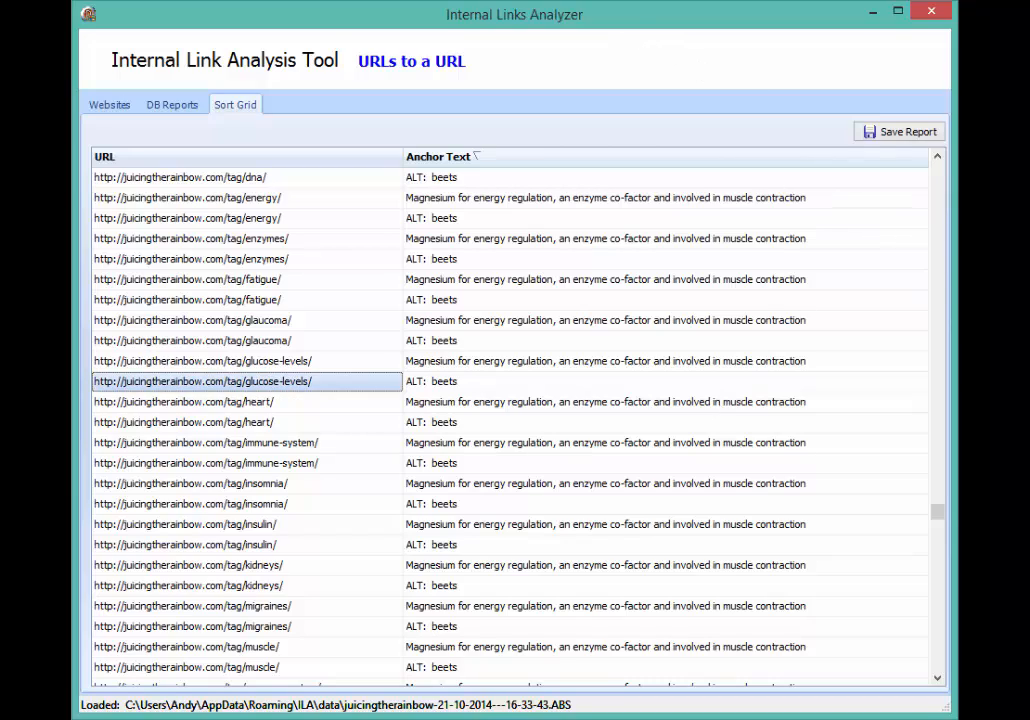
- Switch to Chrome with the juicingtherainbow.com/tag/glucose-levels/ page, enlarge its window and find the magnesium article with the beets image
{"action": "left_click_drag", "start_coordinate": [1029, 65], "coordinate": [545, 29]}
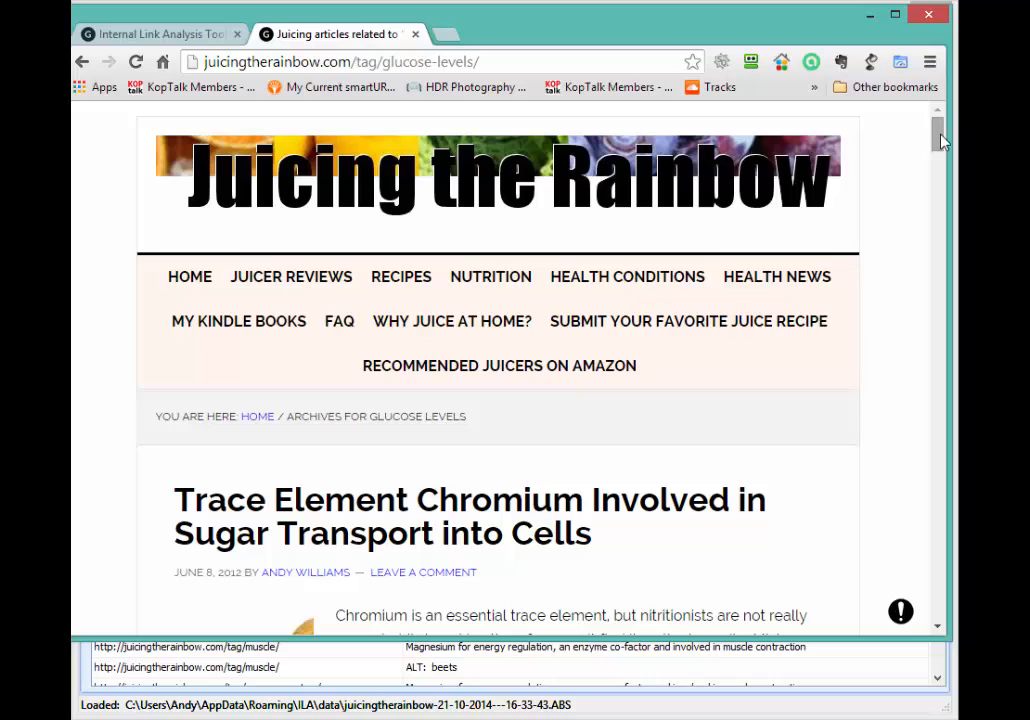
{"action": "left_click_drag", "start_coordinate": [945, 635], "coordinate": [950, 708]}
{"action": "left_click_drag", "start_coordinate": [943, 138], "coordinate": [945, 238]}
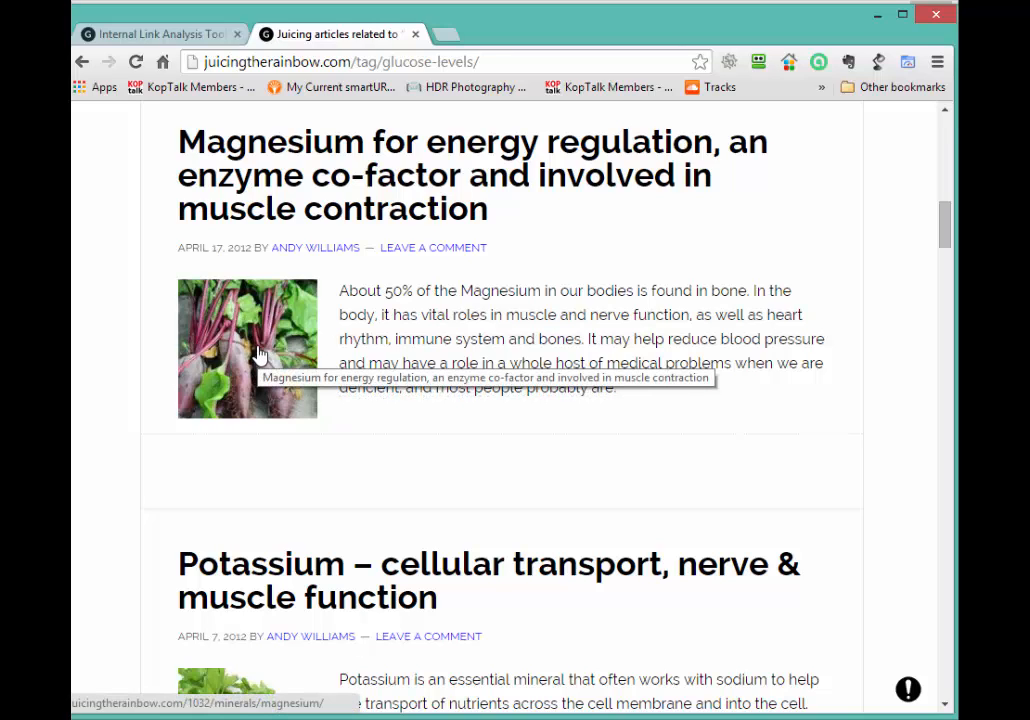
- Inspect the beets image of the magnesium article in the developer tools to check its link and ALT text
{"action": "key", "text": "ctrl+shift+i"}
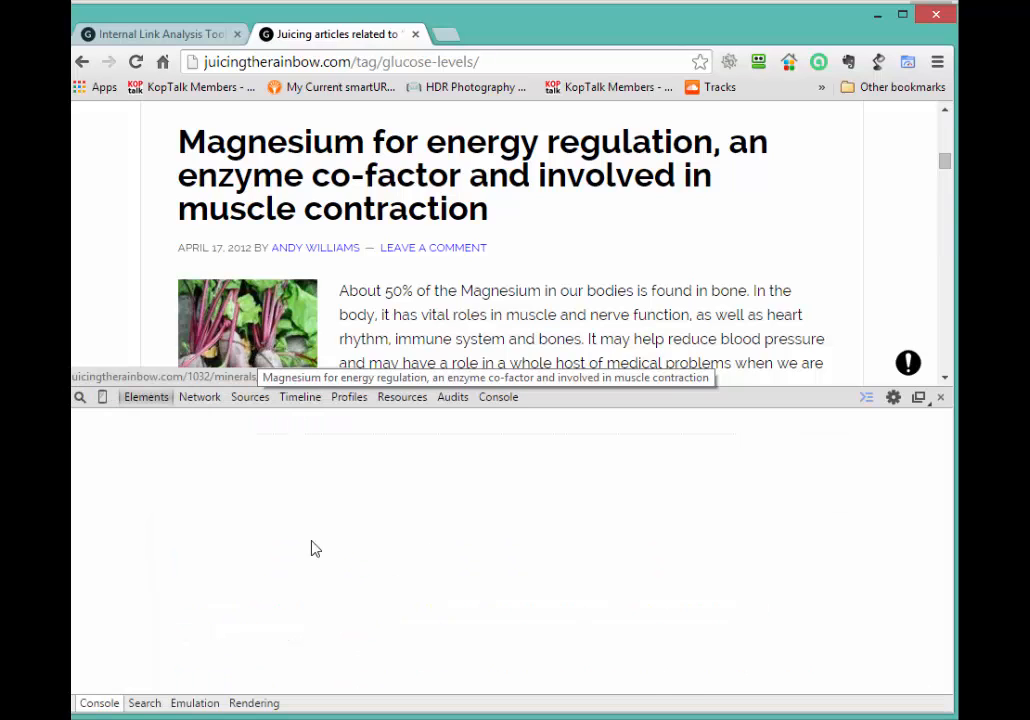
{"action": "left_click", "coordinate": [80, 397]}
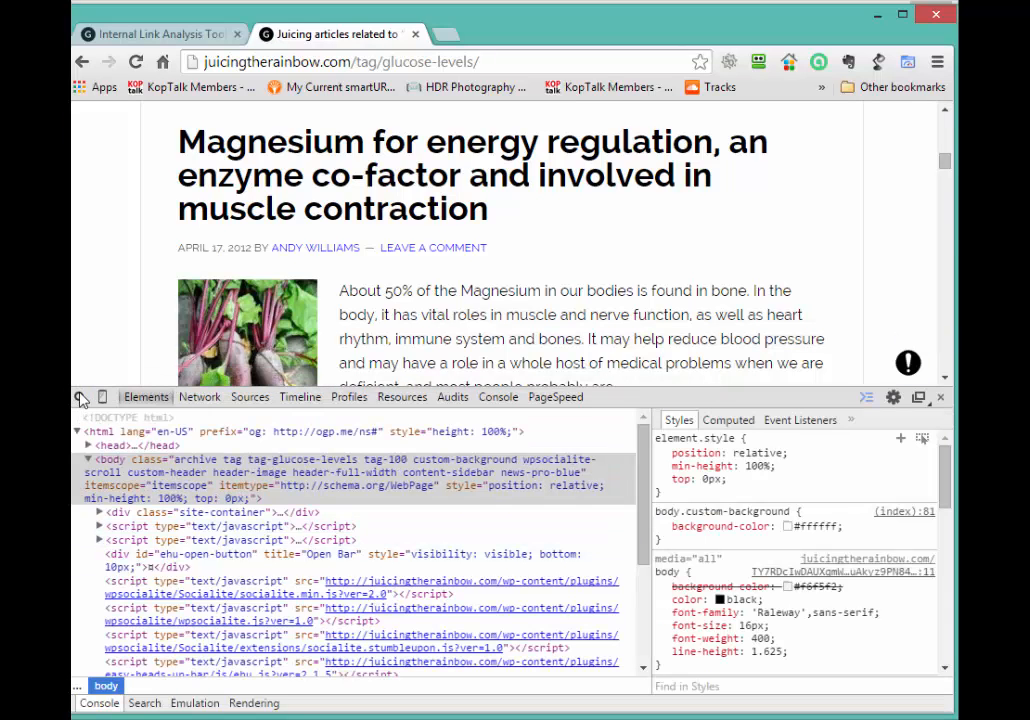
{"action": "left_click", "coordinate": [280, 345]}
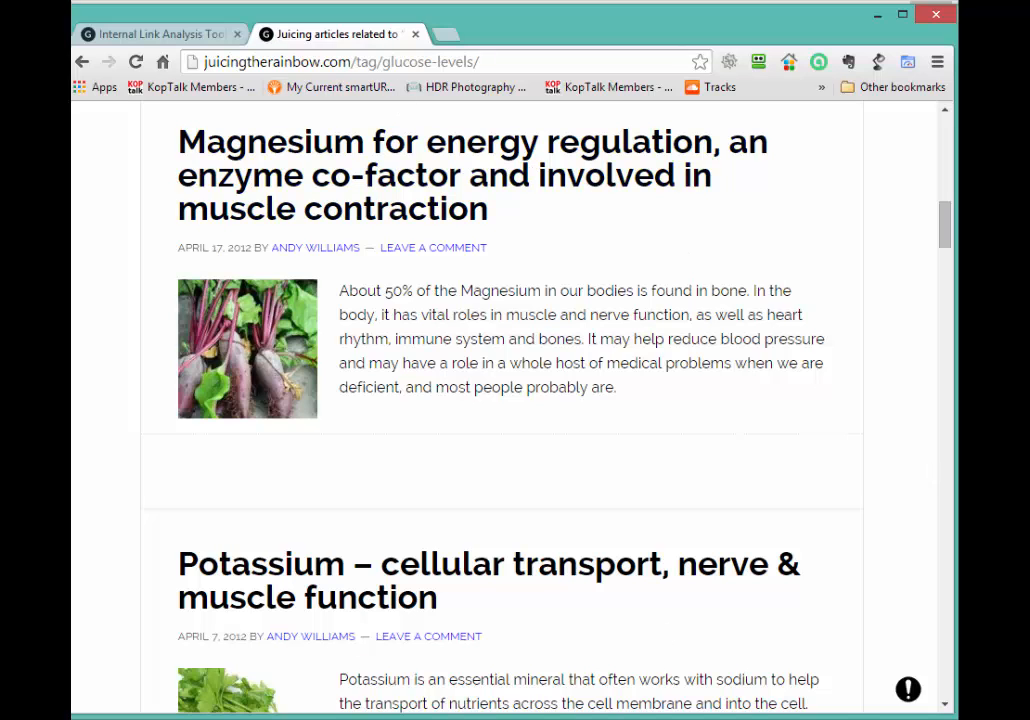
- Switch back to Internal Links Analyzer and review the anchor texts from the /tag/glucose-levels/ "ALT: beets" row down to /tag/vision/
{"action": "key", "text": "alt+Tab"}
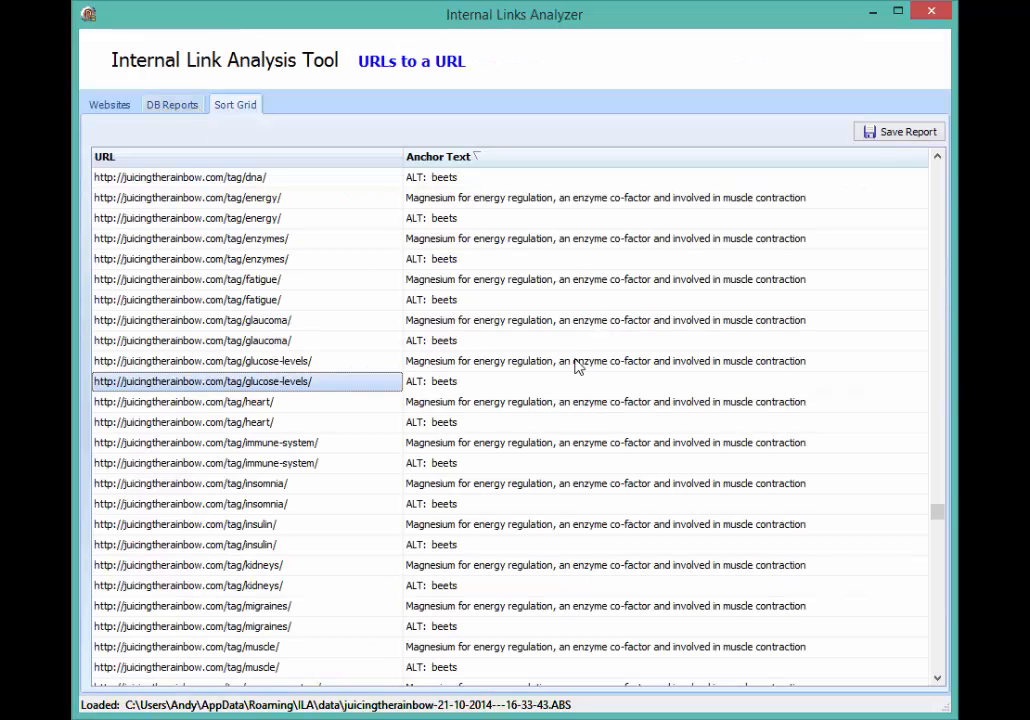
{"action": "left_click", "coordinate": [455, 388]}
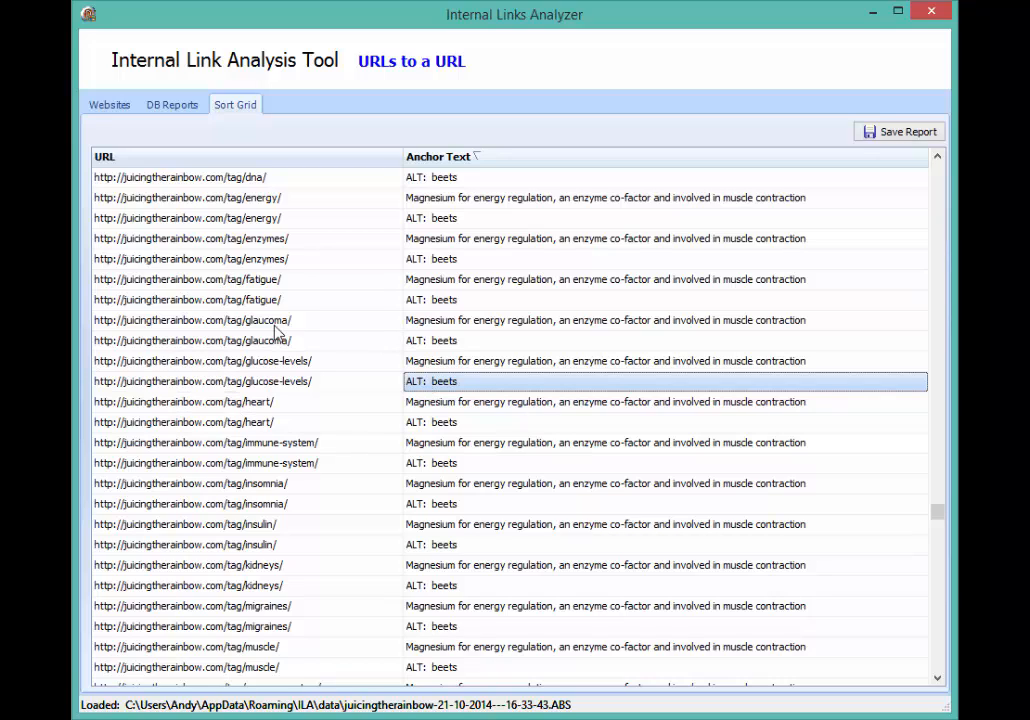
{"action": "key", "text": "Down"}
{"action": "key", "text": "Down"}
{"action": "key", "text": "Down"}
{"action": "key", "text": "Down"}
{"action": "key", "text": "Down"}
{"action": "key", "text": "Down"}
{"action": "key", "text": "Down"}
{"action": "key", "text": "Down"}
{"action": "key", "text": "Down"}
{"action": "key", "text": "Down"}
{"action": "key", "text": "Down"}
{"action": "key", "text": "Down"}
{"action": "key", "text": "Down"}
{"action": "key", "text": "Down"}
{"action": "key", "text": "Down"}
{"action": "key", "text": "Down"}
{"action": "key", "text": "Down"}
{"action": "key", "text": "Down"}
{"action": "key", "text": "Down"}
{"action": "key", "text": "Down"}
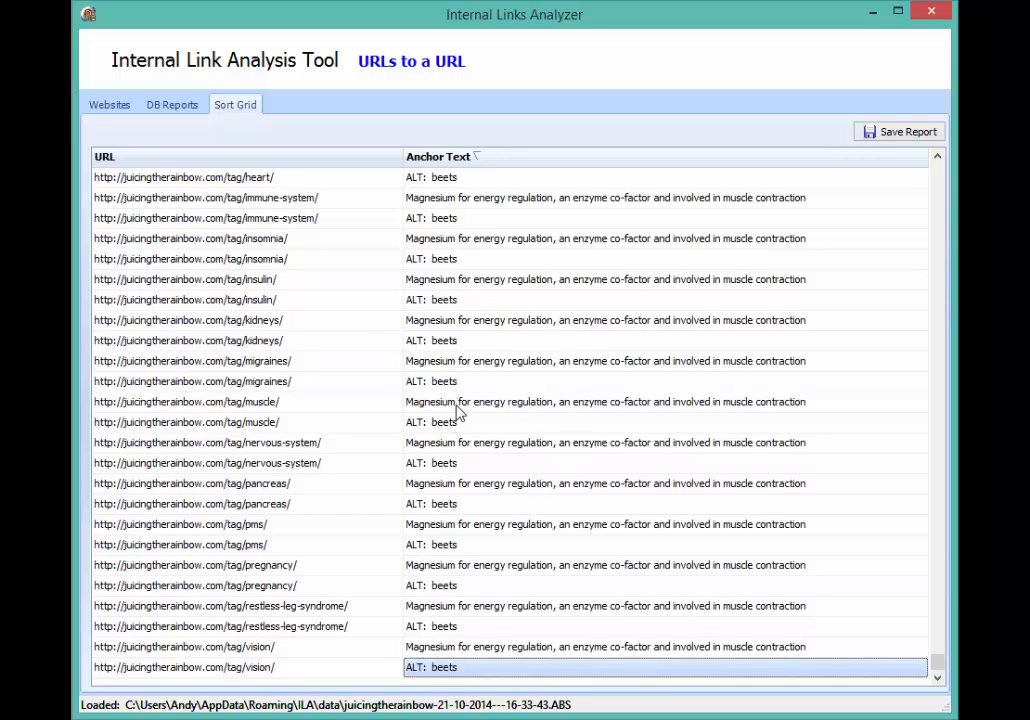
- Compare the title-text and "ALT: beets" link rows of the /tag/muscle/ and /tag/nervous-system/ pages
{"action": "left_click", "coordinate": [433, 426]}
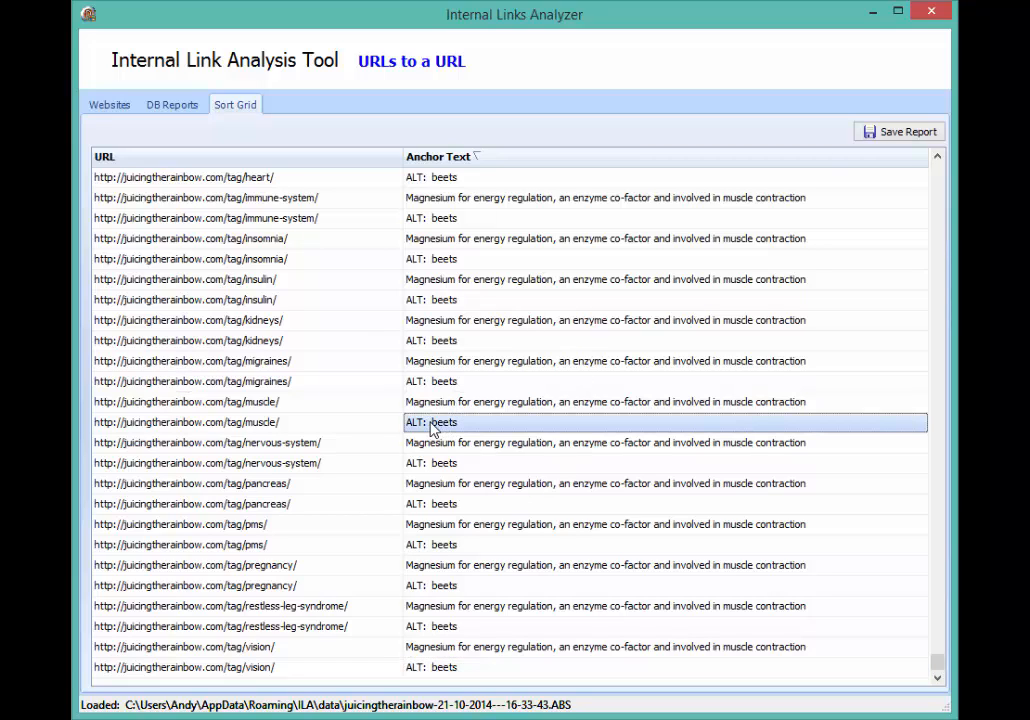
{"action": "left_click", "coordinate": [414, 425]}
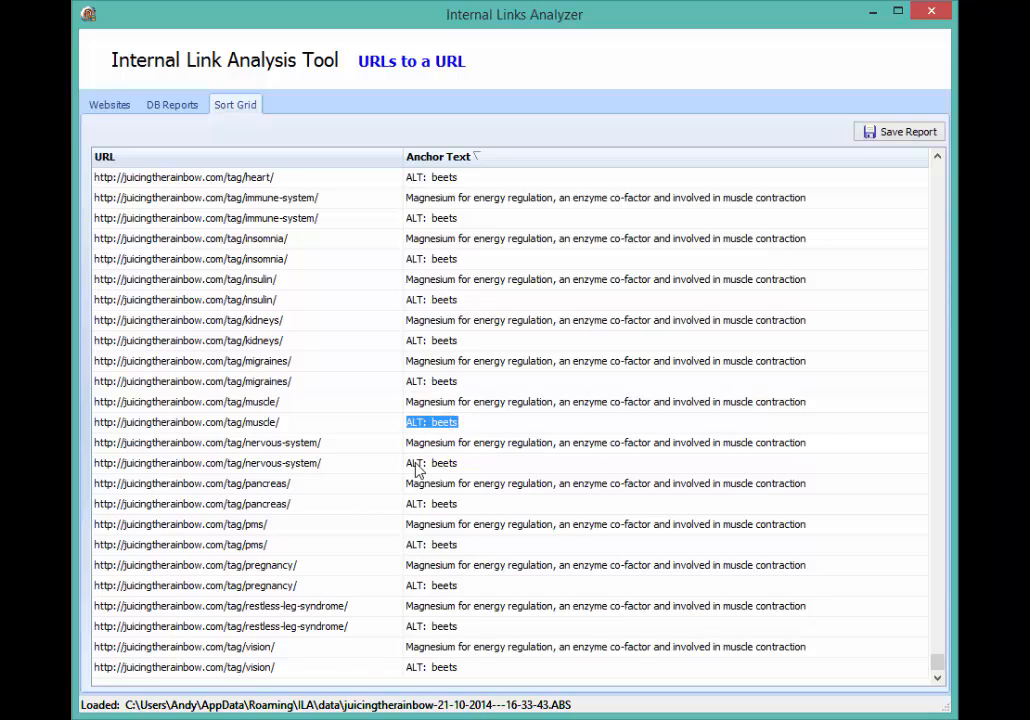
{"action": "left_click", "coordinate": [263, 426]}
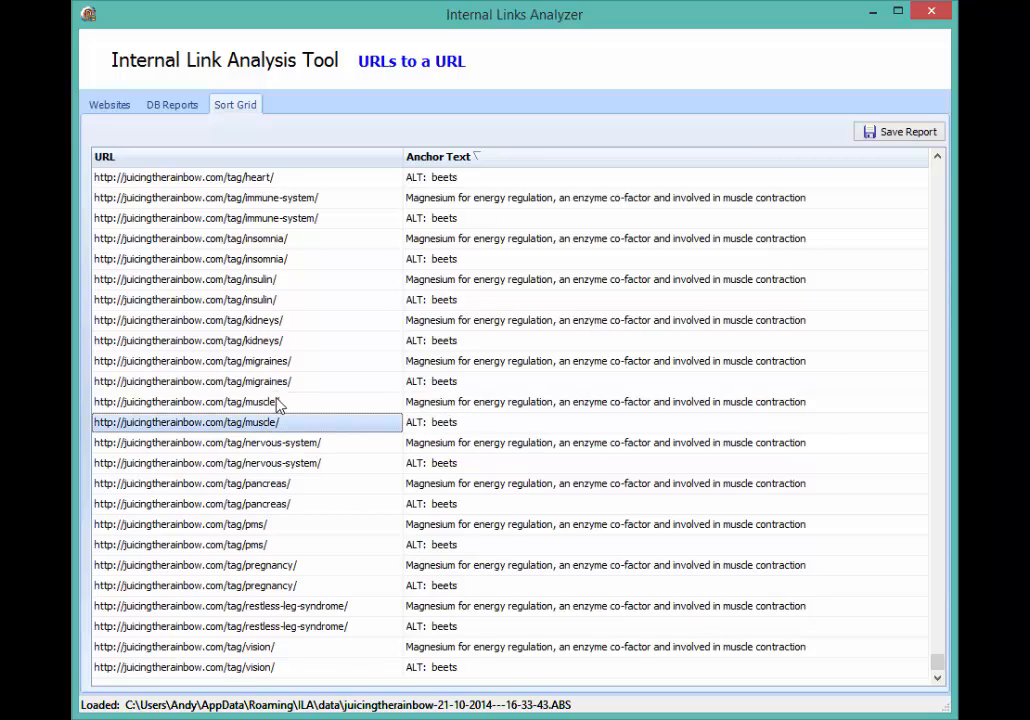
{"action": "left_click", "coordinate": [276, 404]}
{"action": "left_click", "coordinate": [276, 425]}
{"action": "left_click", "coordinate": [277, 406]}
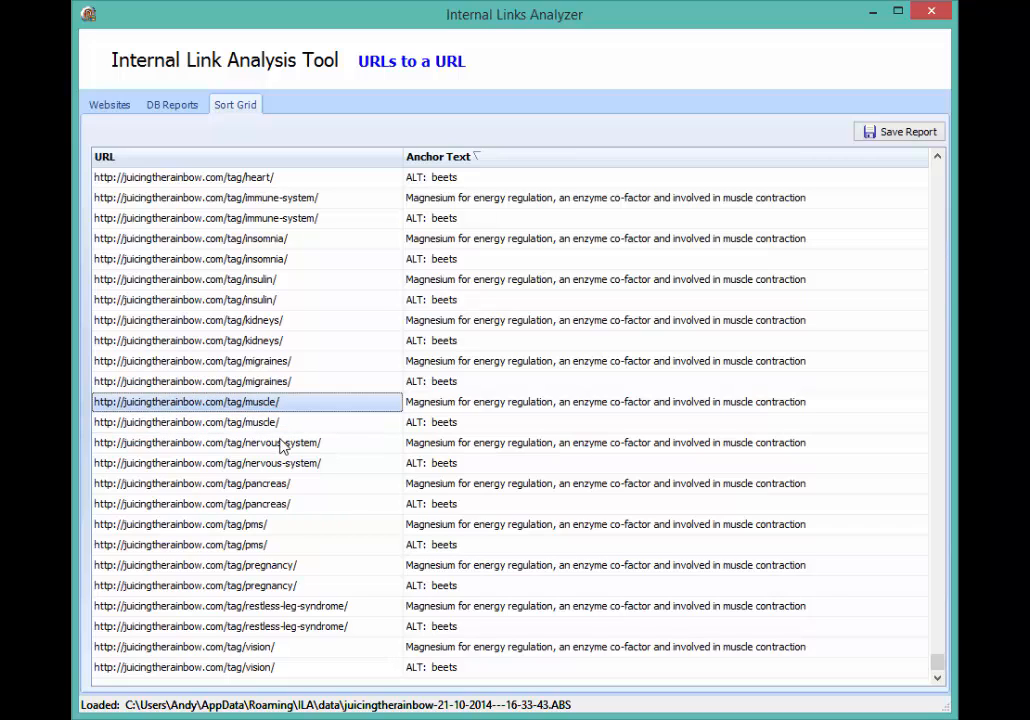
{"action": "left_click", "coordinate": [281, 444]}
{"action": "left_click", "coordinate": [300, 468]}
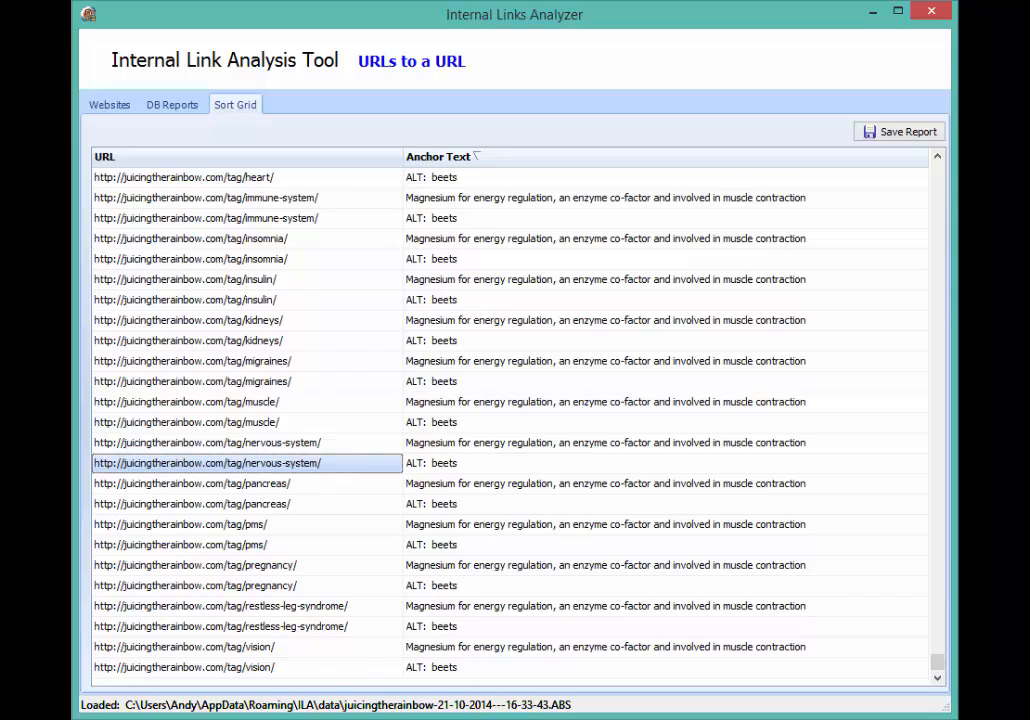
- Return to the database reports and open the list of available report types
{"action": "key", "text": "alt+Tab"}
{"action": "scroll", "coordinate": [649, 437], "scroll_direction": "up", "scroll_amount": 17}
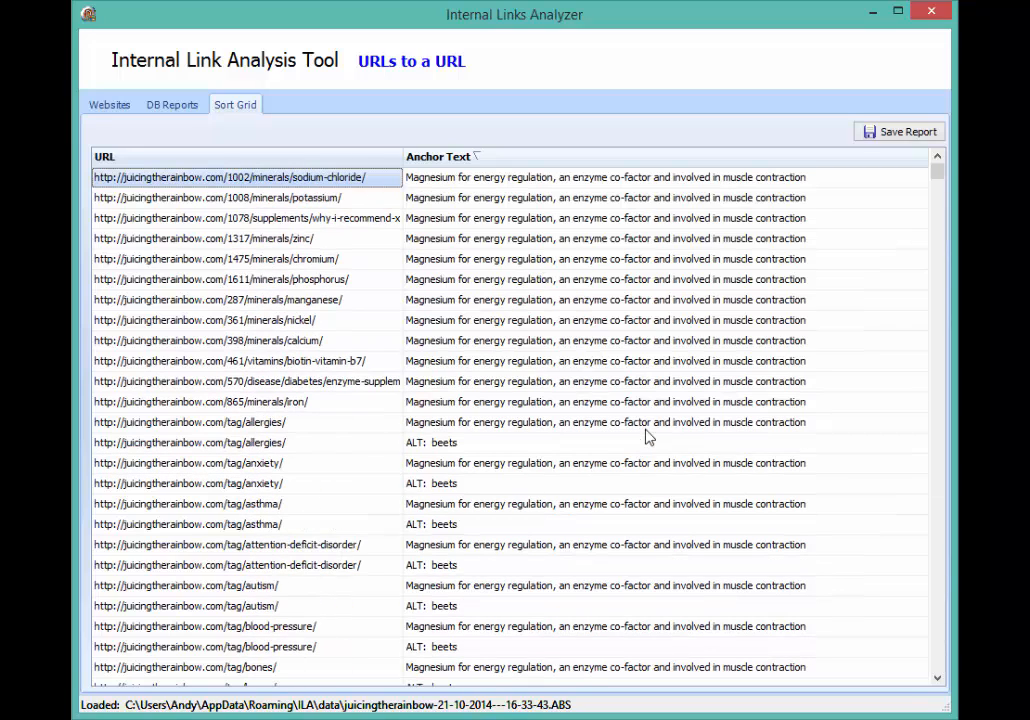
{"action": "left_click", "coordinate": [186, 106]}
{"action": "left_click", "coordinate": [411, 133]}
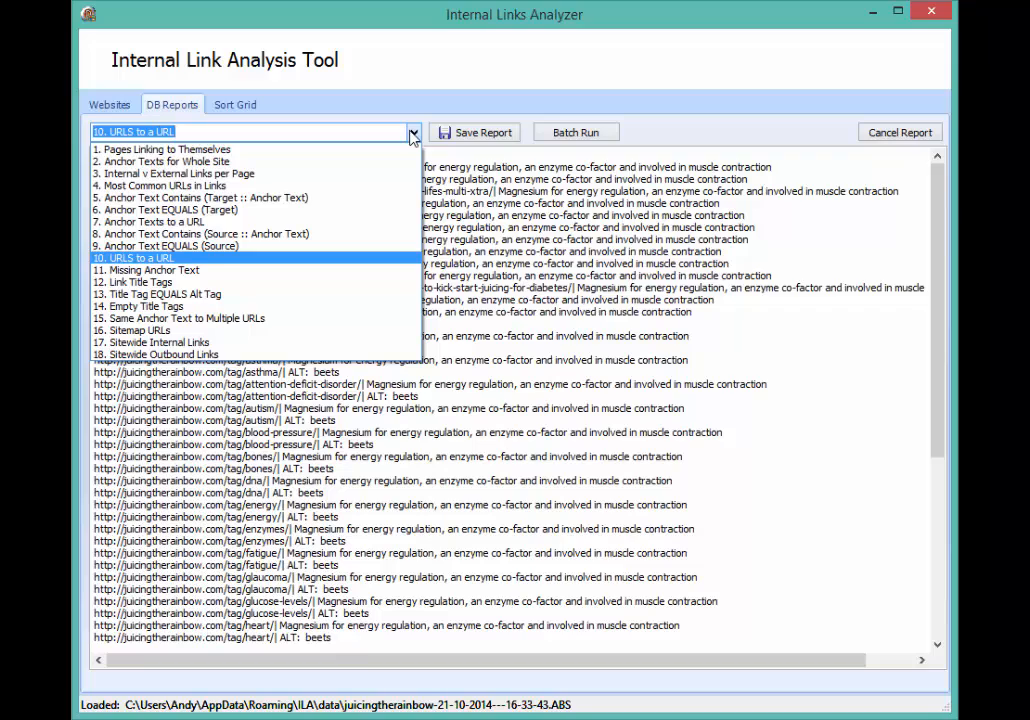